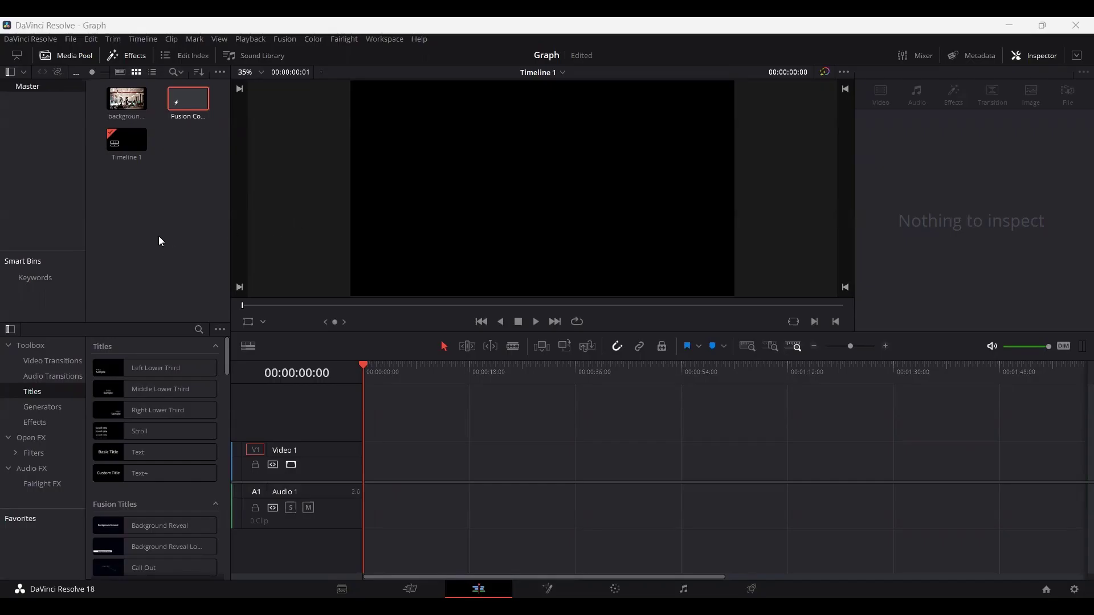
Create a new Fusion composition clip named GRAPH and open it on the Fusion page.
left_click(238, 304)
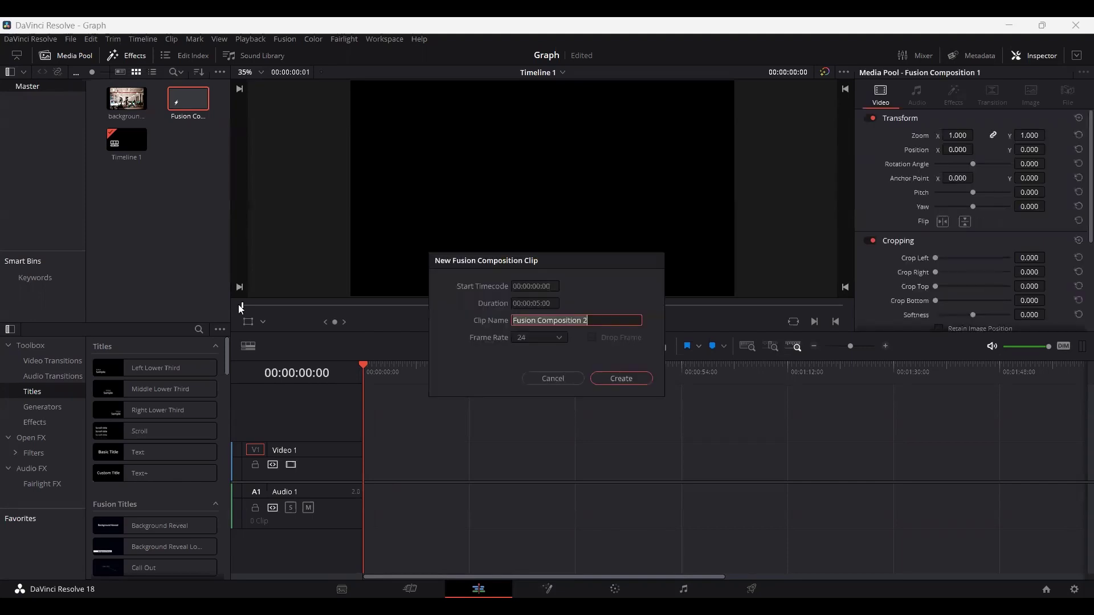
type("GRA")
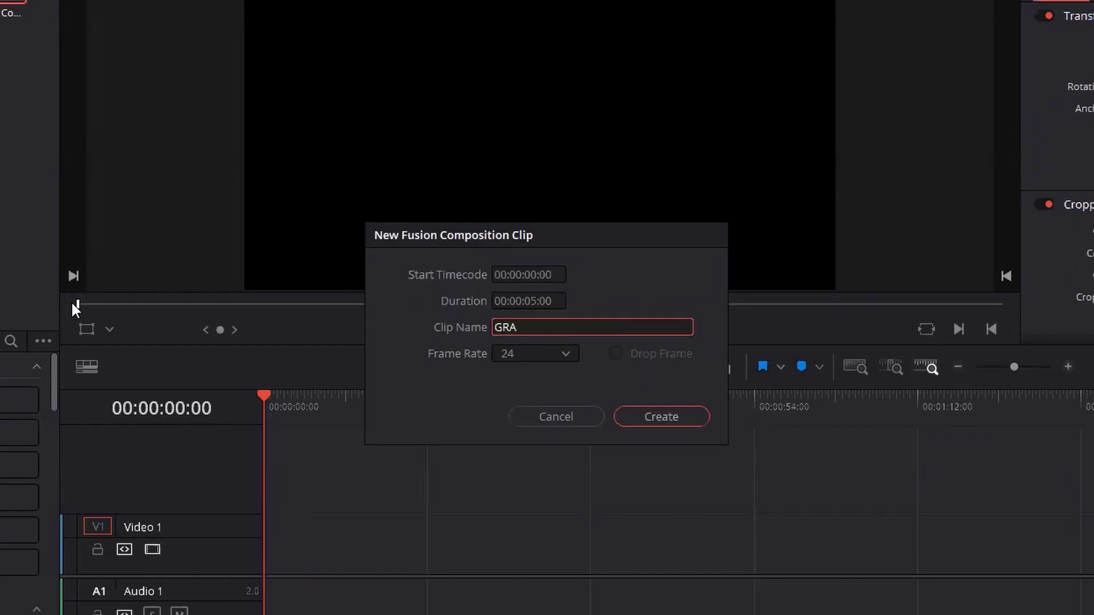
type("PH")
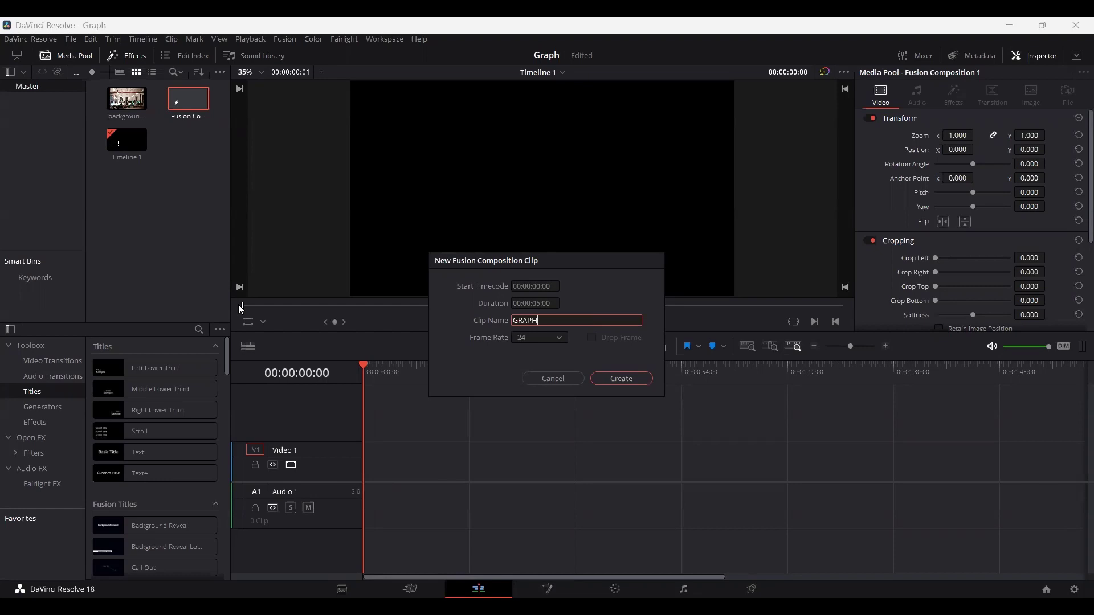
key("Return")
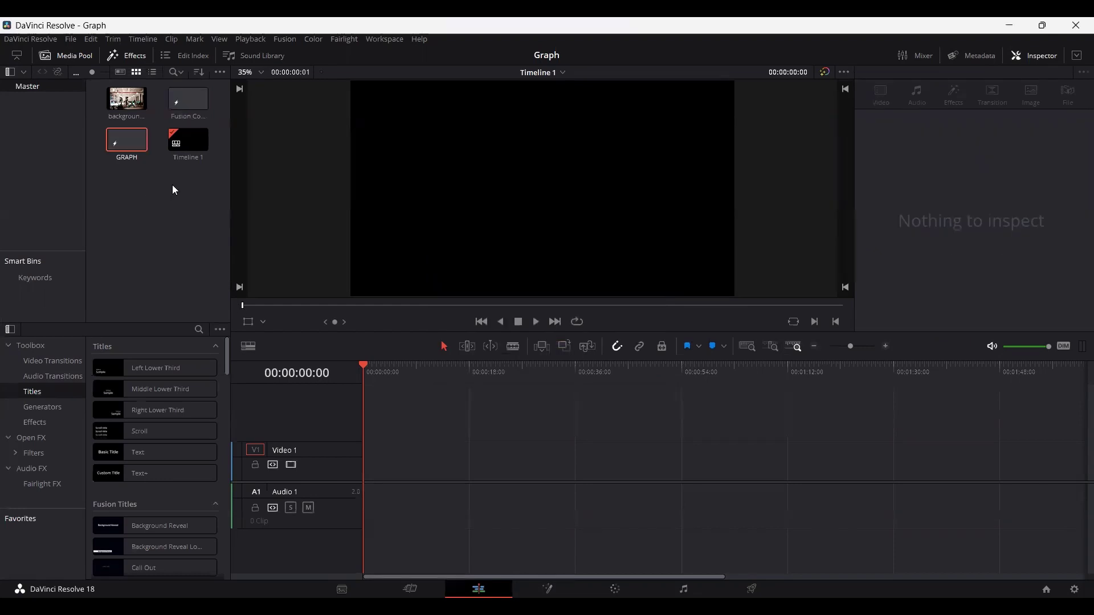
double_click(128, 141)
key("shift+5")
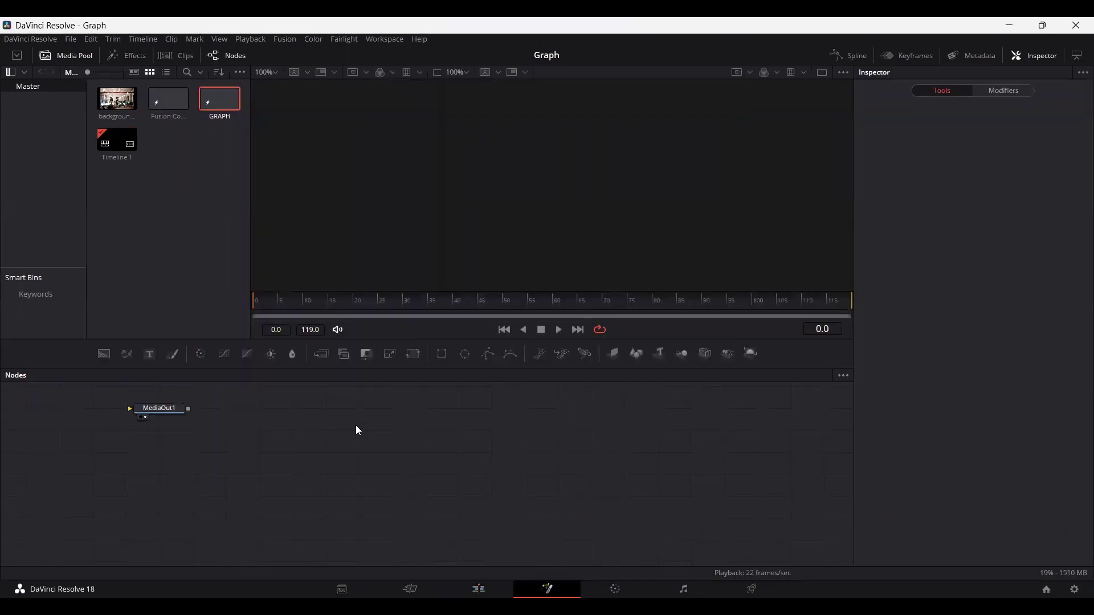
Add a Background node and route it through a Merge node into MediaOut1, leaving wide space before the output.
left_click_drag(165, 409, 757, 507)
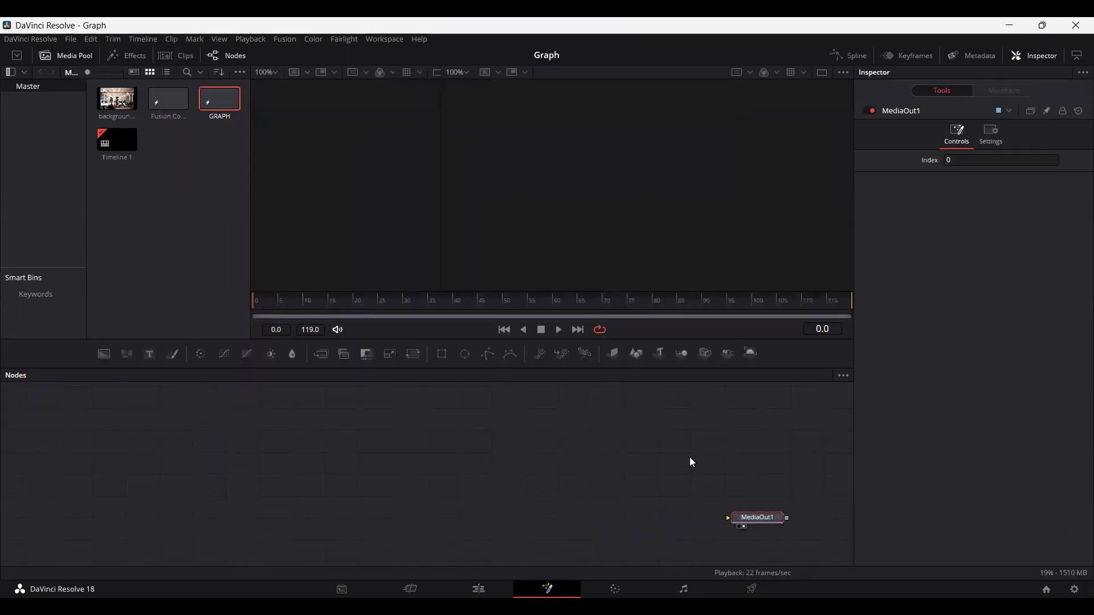
left_click_drag(104, 353, 110, 497)
left_click_drag(122, 430, 753, 518)
left_click_drag(753, 518, 753, 497)
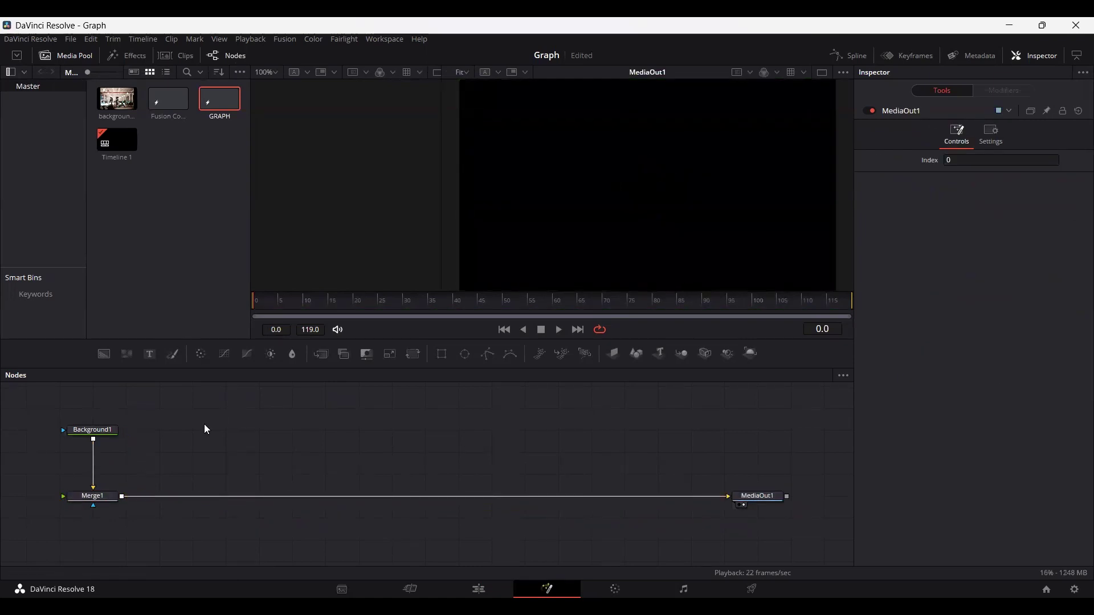
Add a second Background node masked by a Rectangle and set its colour to white (#ffffff).
left_click_drag(104, 353, 176, 465)
left_click_drag(444, 356, 173, 455)
left_click(172, 454)
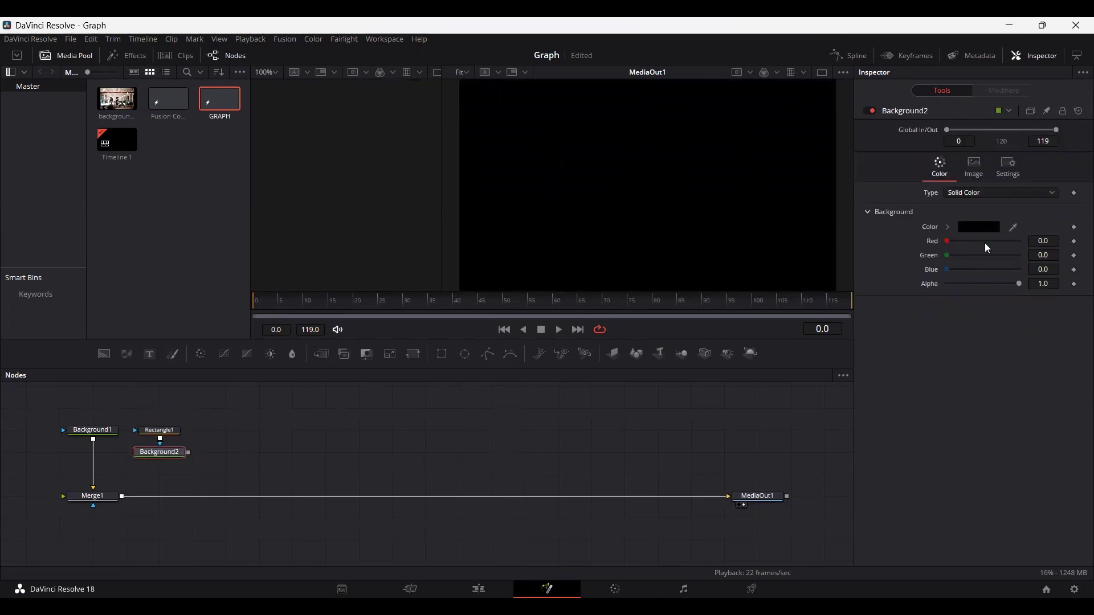
left_click_drag(674, 251, 674, 210)
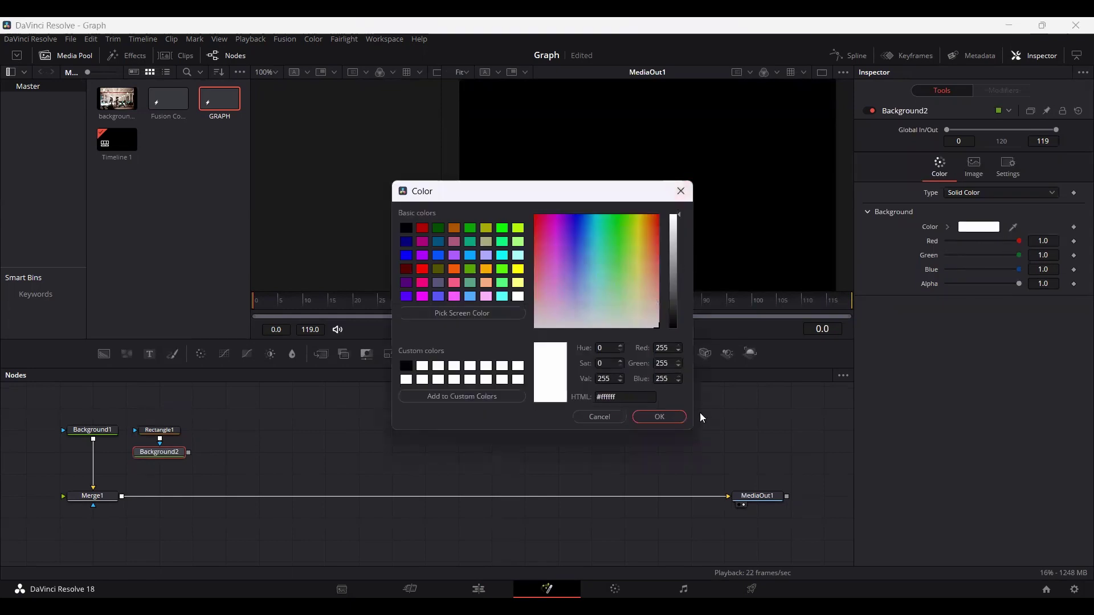
left_click(663, 419)
key("Return")
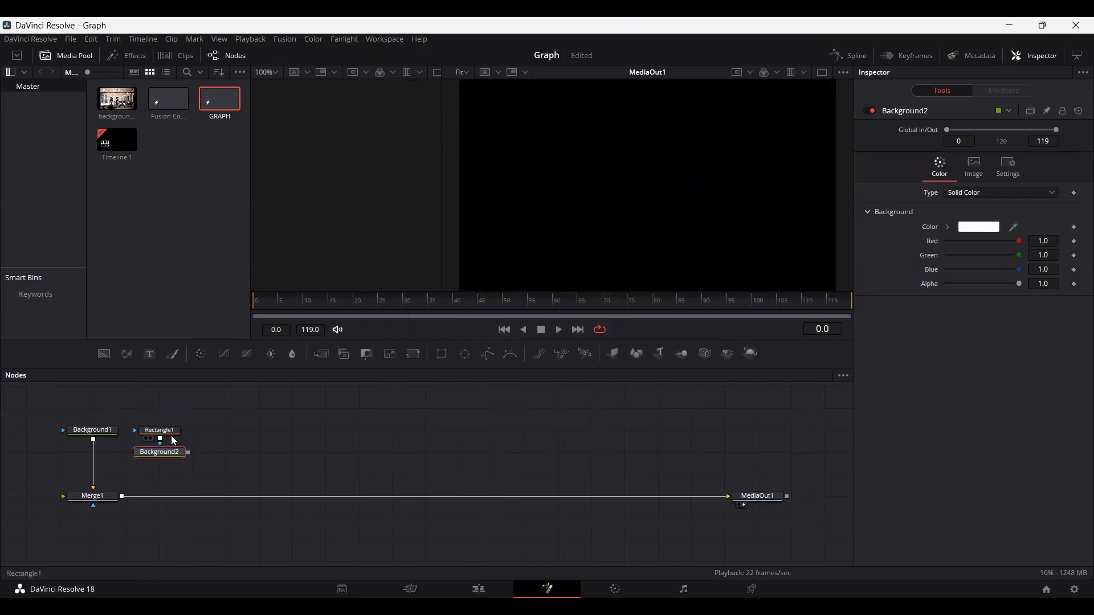
Set the width of Rectangle1 to 0.002 to form a thin vertical line.
left_click(146, 433)
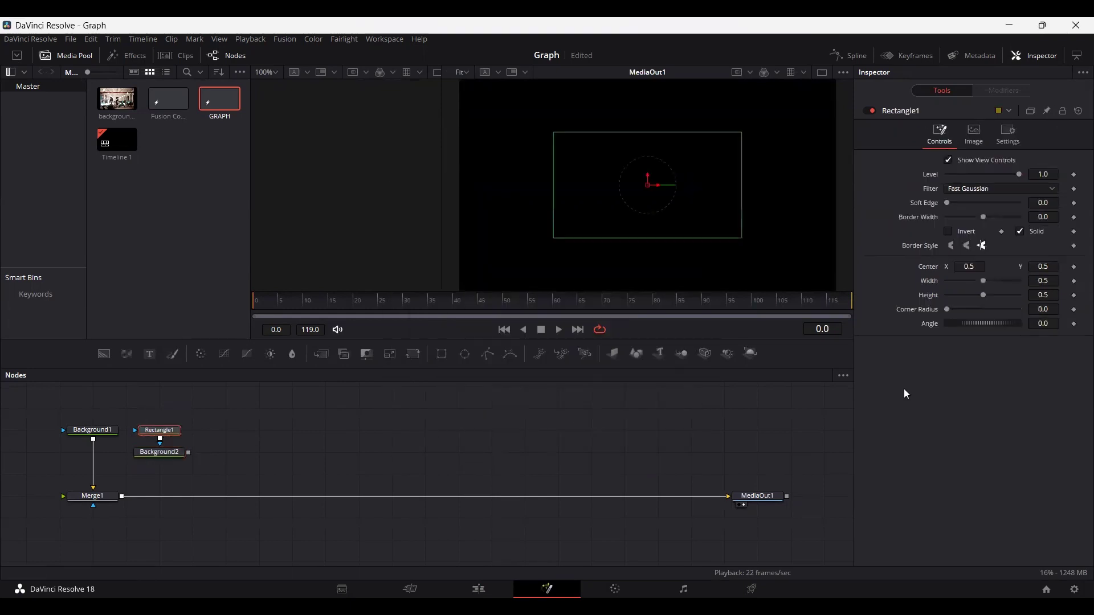
left_click(1045, 281)
key("BackSpace")
type("002")
key("Tab")
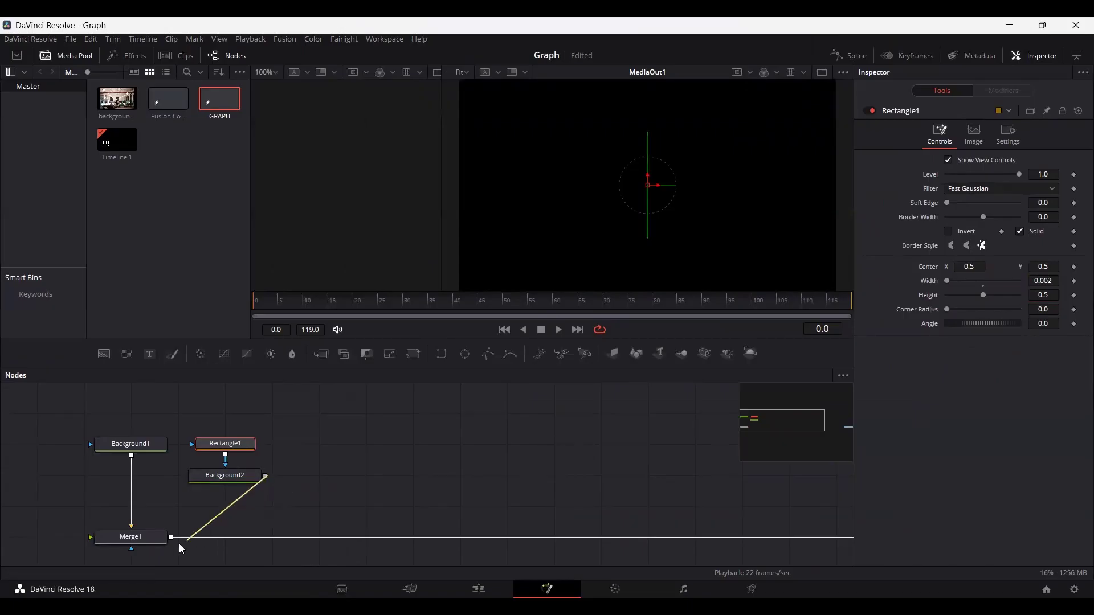
Merge Background2 into the chain after Merge1 and move it up together with its Rectangle mask to free space below.
left_click_drag(178, 548, 170, 538)
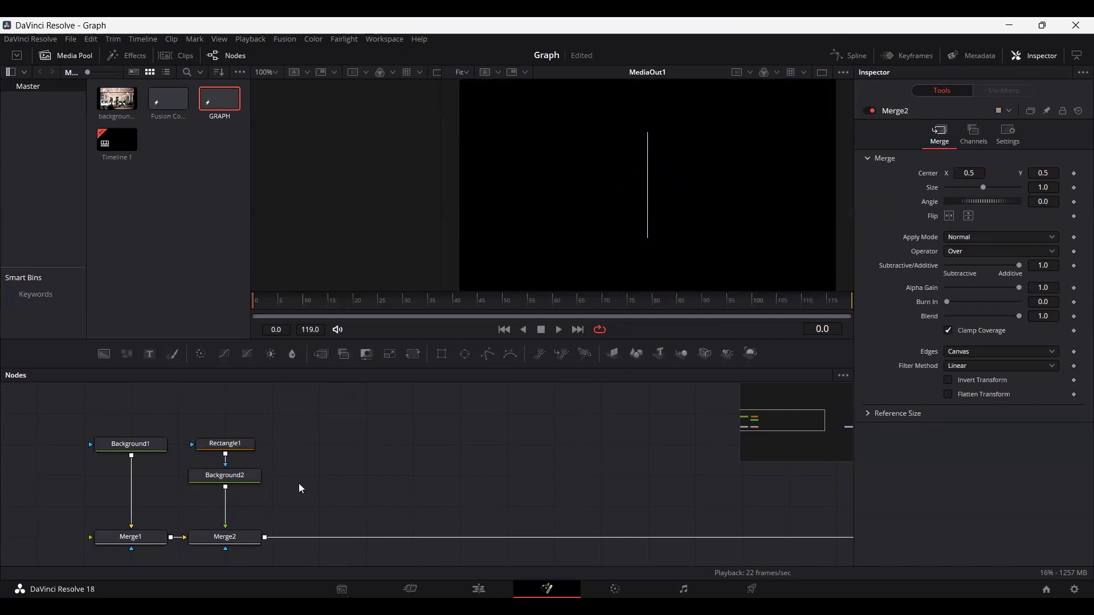
left_click_drag(298, 483, 237, 415)
left_click(370, 449)
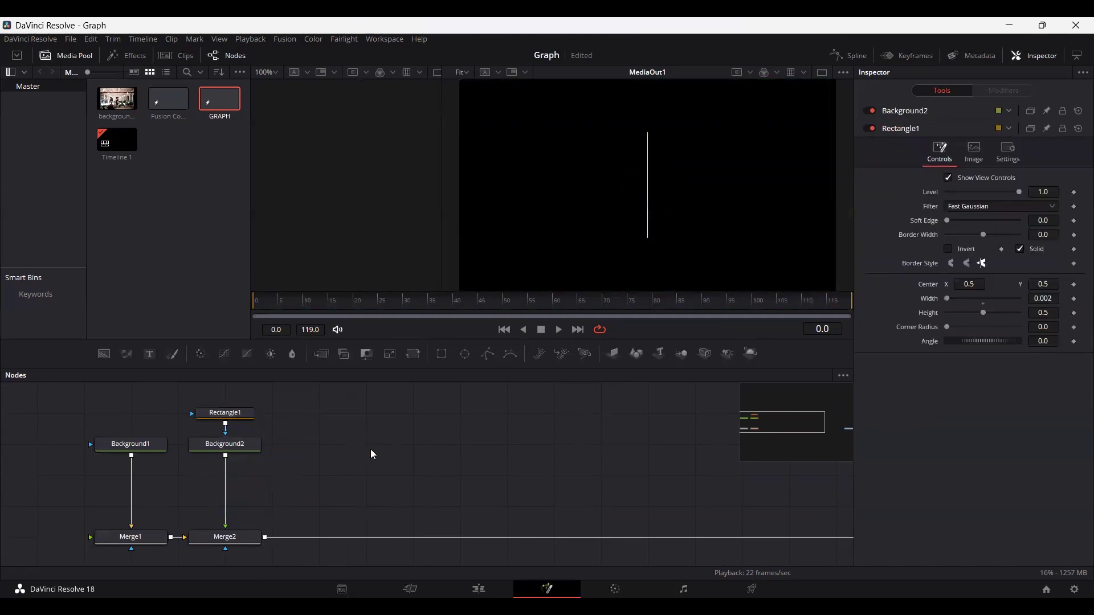
Add a Duplicate node and insert it between Background2 and Merge2.
key("ctrl+space")
type("blur")
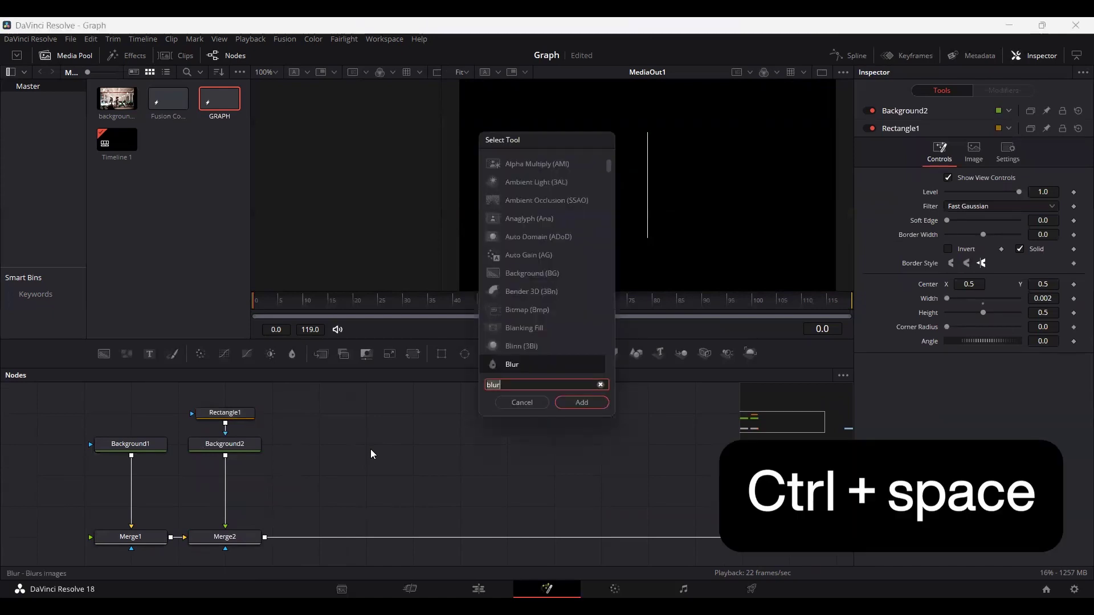
key("BackSpace")
key("BackSpace")
key("BackSpace")
key("BackSpace")
type("DUB")
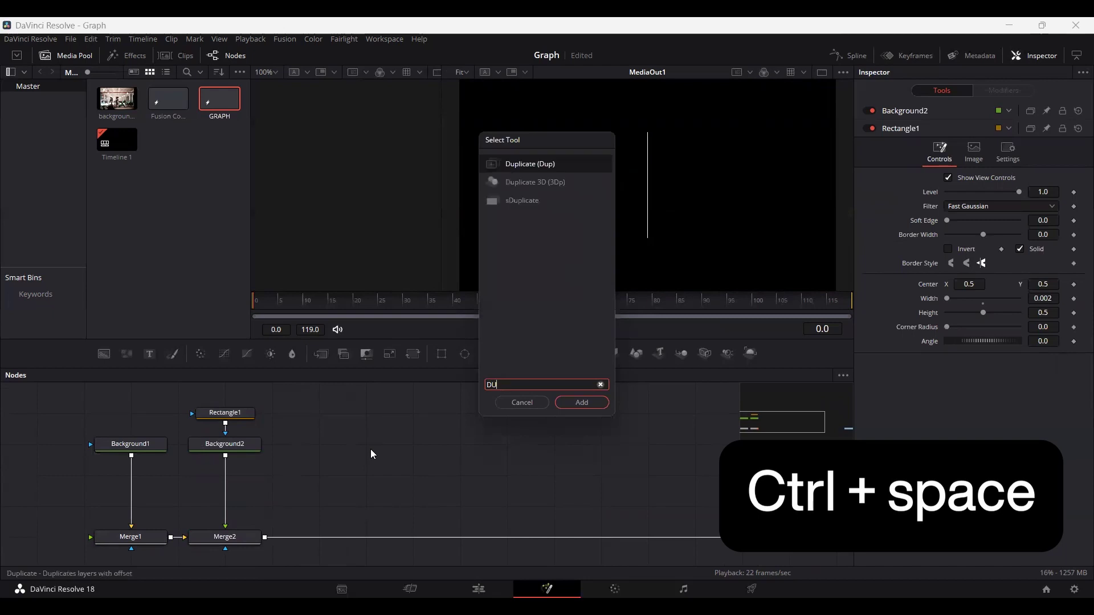
key("Return")
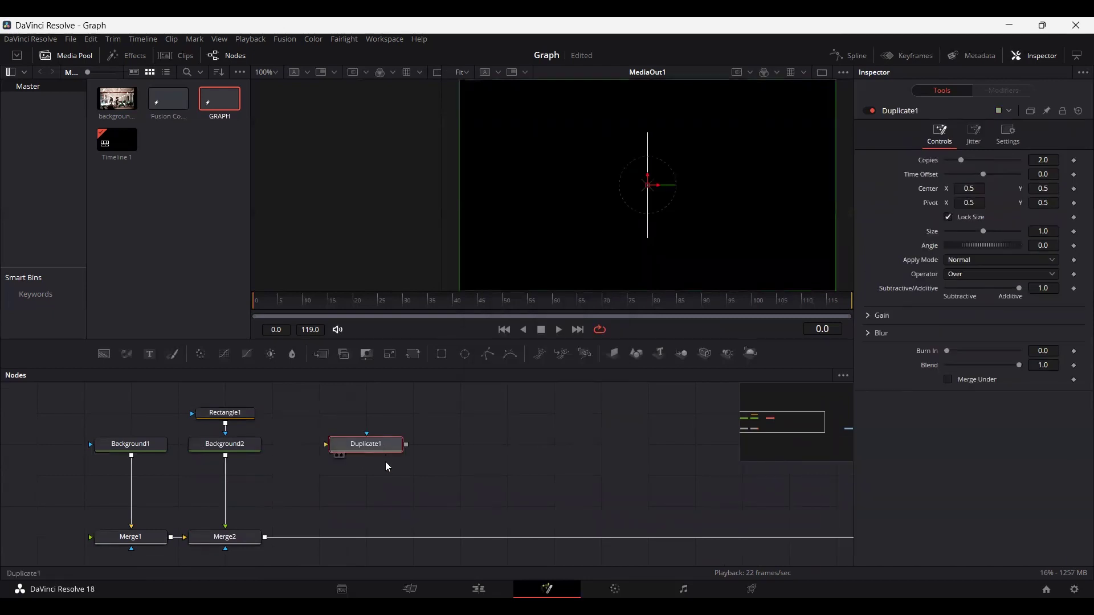
left_click_drag(366, 444, 231, 490)
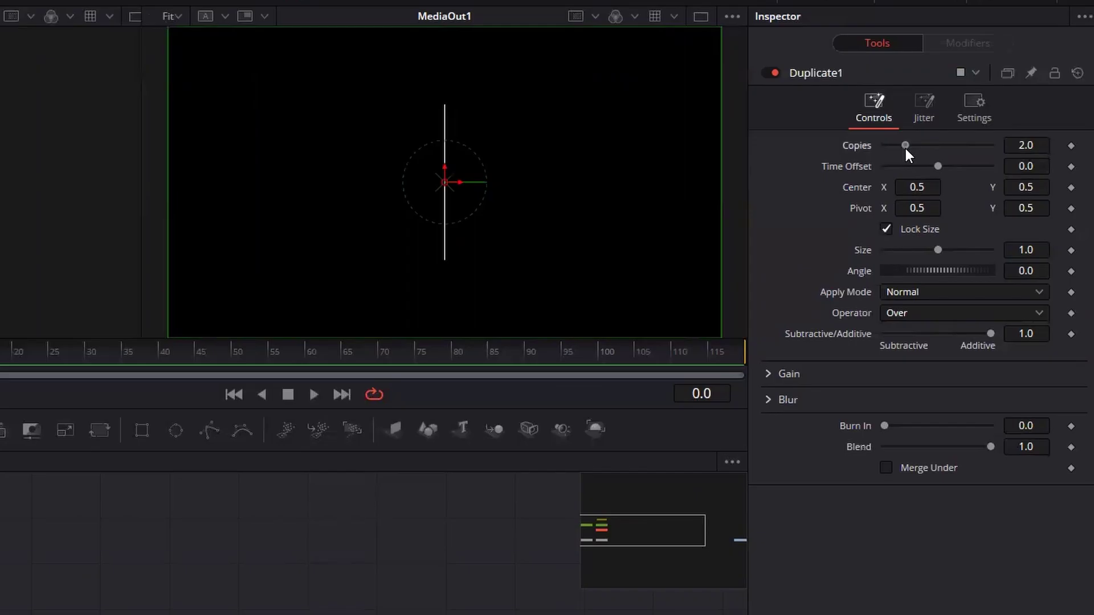
Set Duplicate1 to 10 copies with a Center X of 0.55 to space out the vertical lines.
left_click_drag(960, 162, 1024, 164)
mouse_move(923, 187)
left_mouse_down()
mouse_move(934, 187)
mouse_move(920, 187)
left_mouse_up()
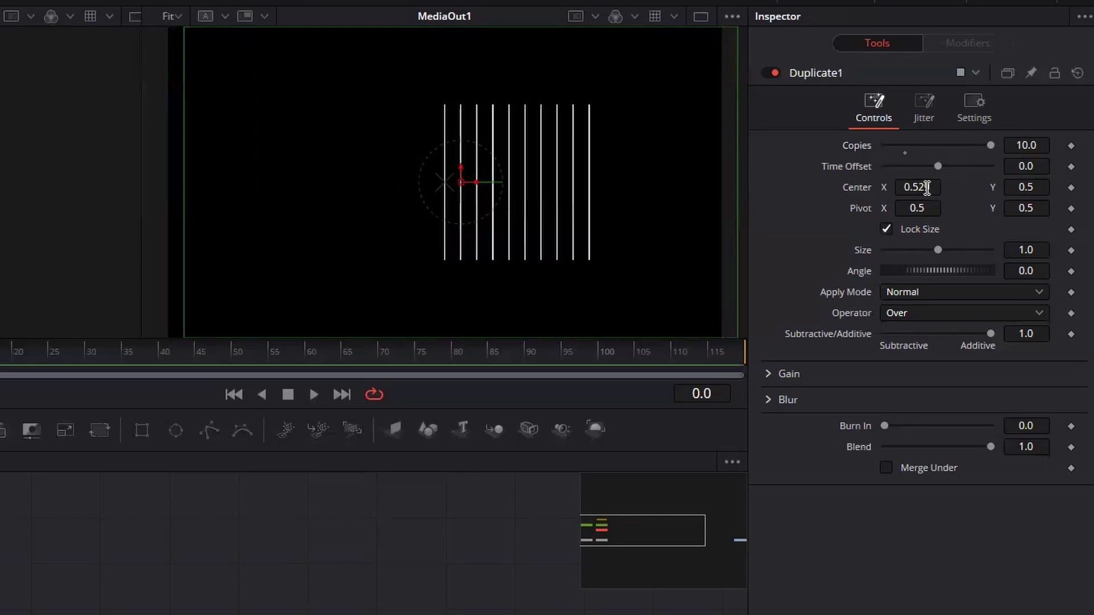
left_click(935, 187)
type("0.55")
key("Tab")
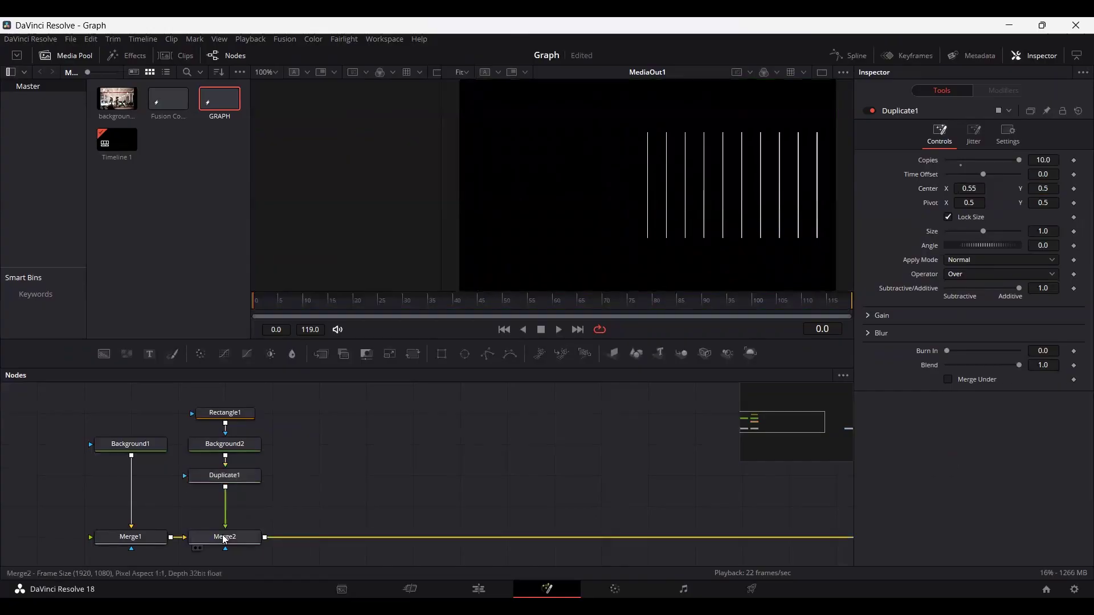
Show the viewer guides and shift the line group left through Merge2 to a Center X of about 0.27.
left_click(223, 538)
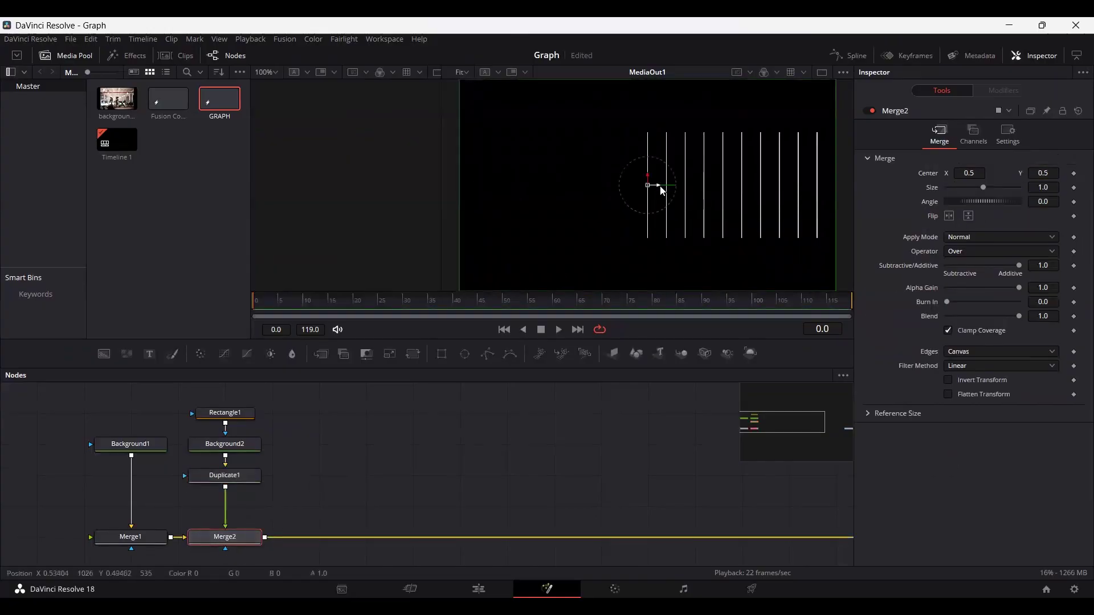
left_click_drag(653, 187, 599, 194)
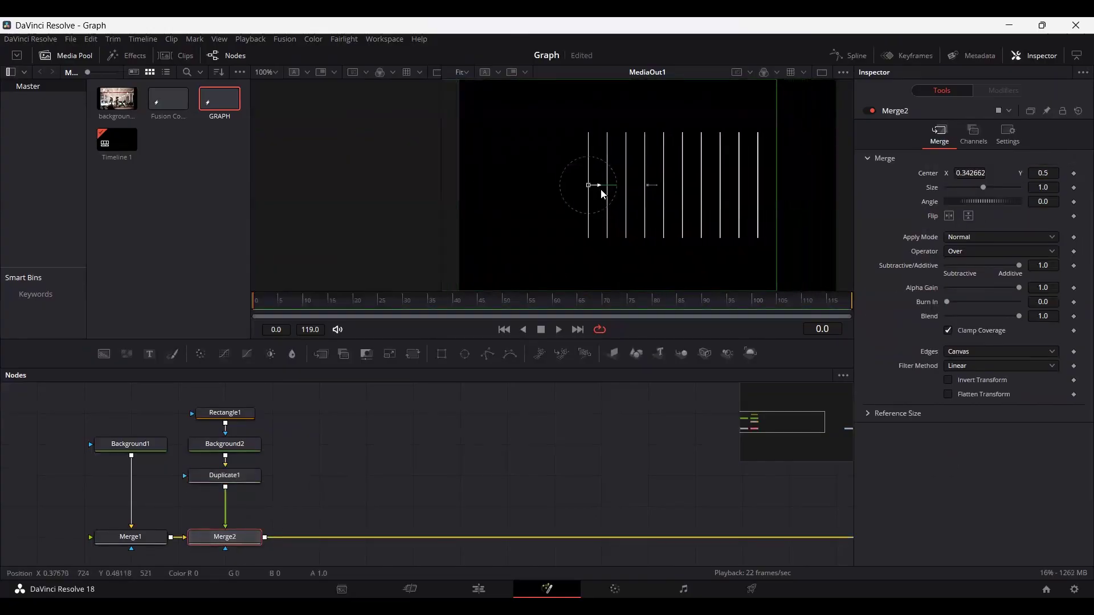
right_click(506, 155)
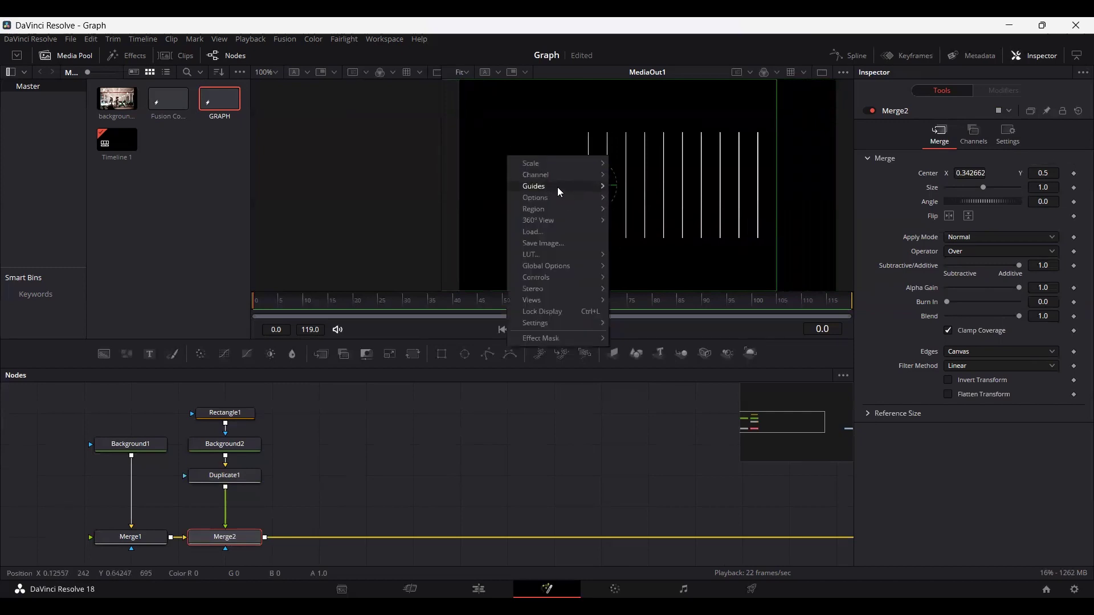
mouse_move(557, 187)
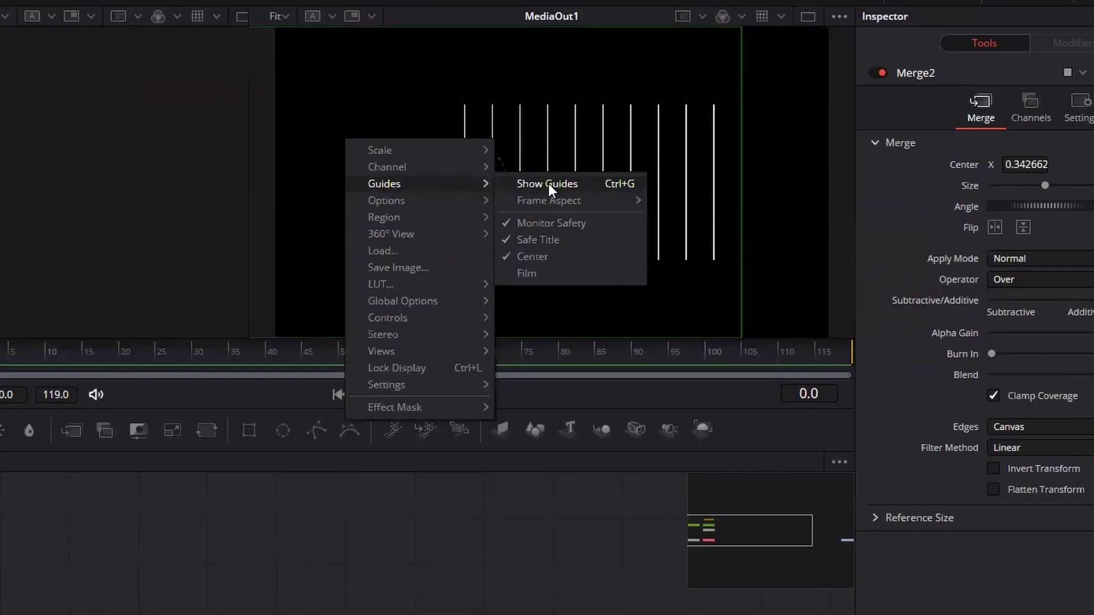
left_click(548, 183)
left_click_drag(476, 180, 438, 182)
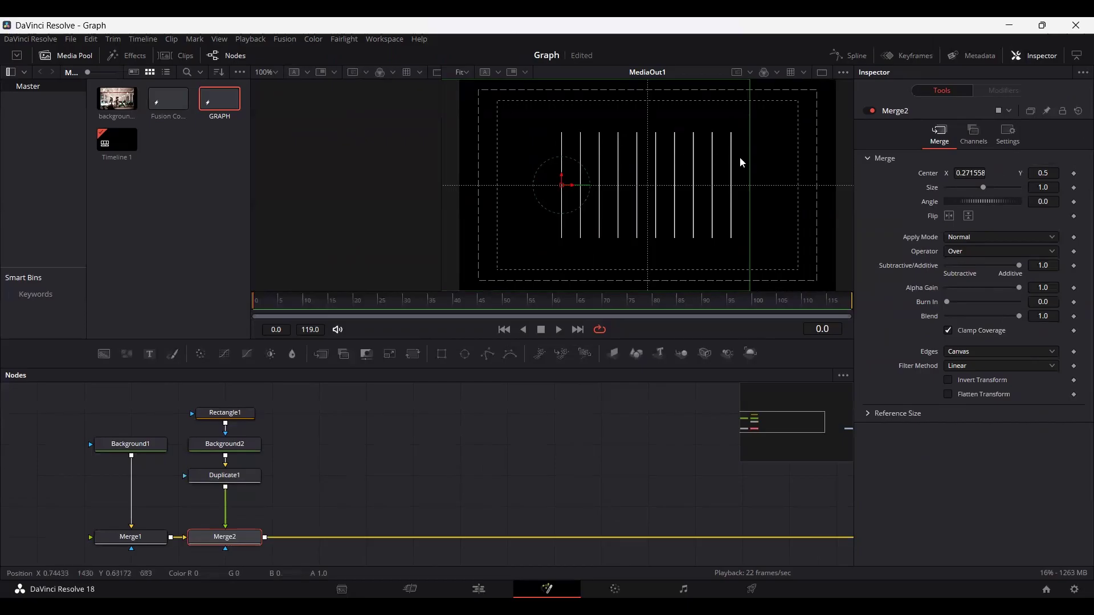
Set the number of copies in Duplicate1 to 11.
left_click(239, 476)
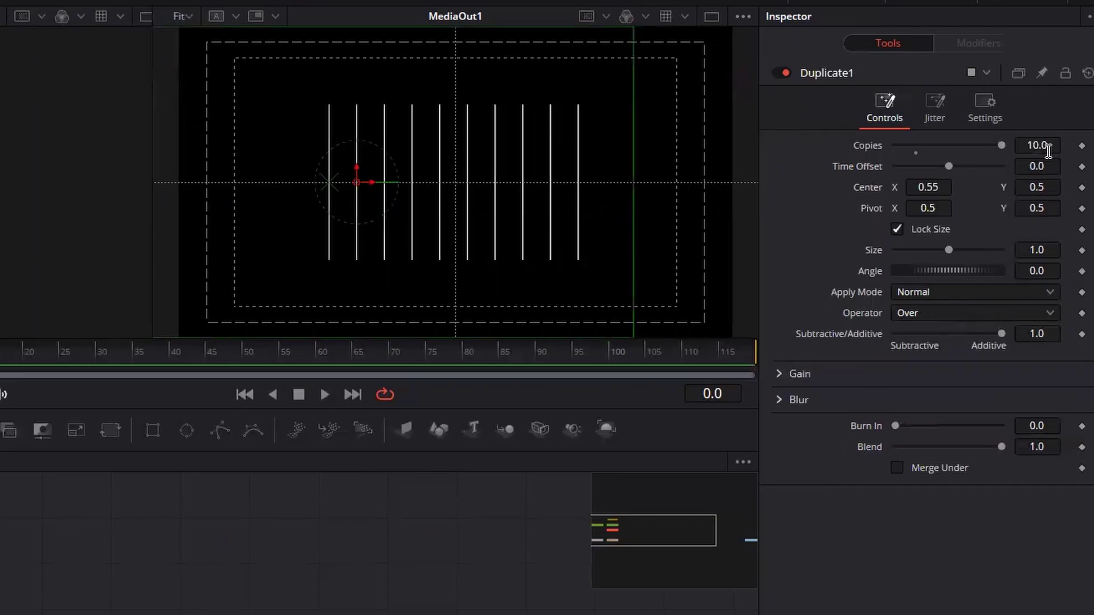
left_click(1055, 163)
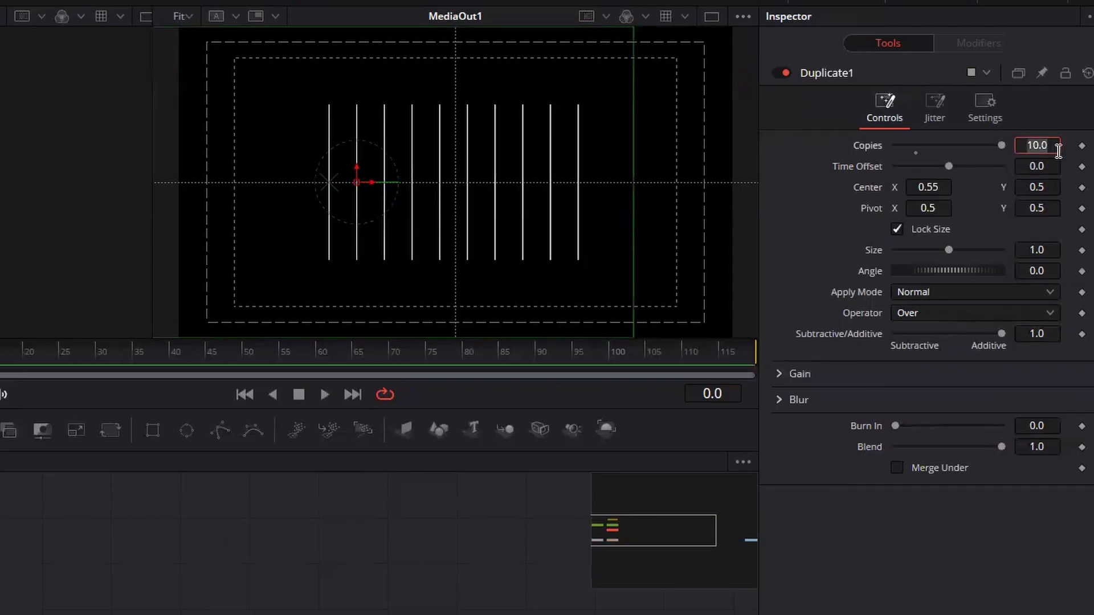
type("11")
key("Tab")
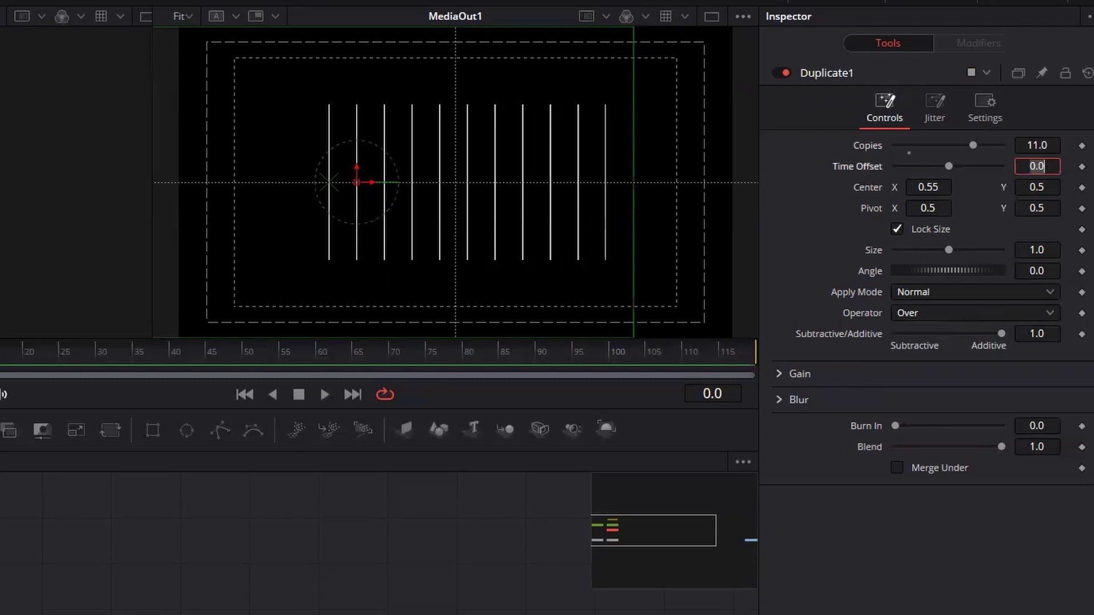
key("Return")
mouse_move(362, 189)
left_mouse_down()
mouse_move(370, 183)
mouse_move(360, 185)
left_mouse_up()
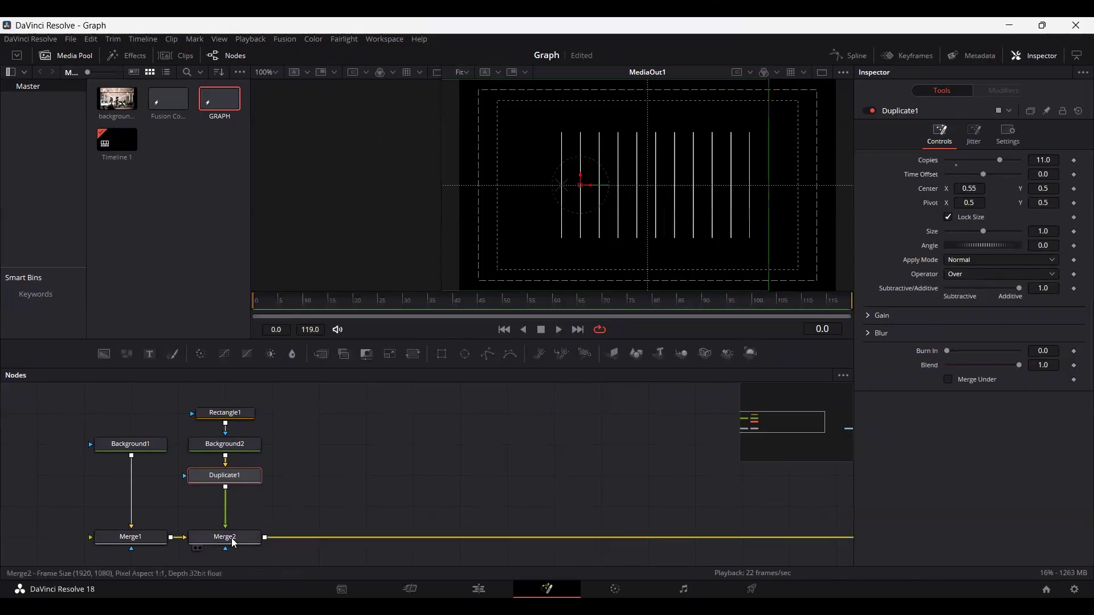
Shift Merge2 left to a Center X of about 0.249 so the lines are centred on the guides.
left_click(226, 537)
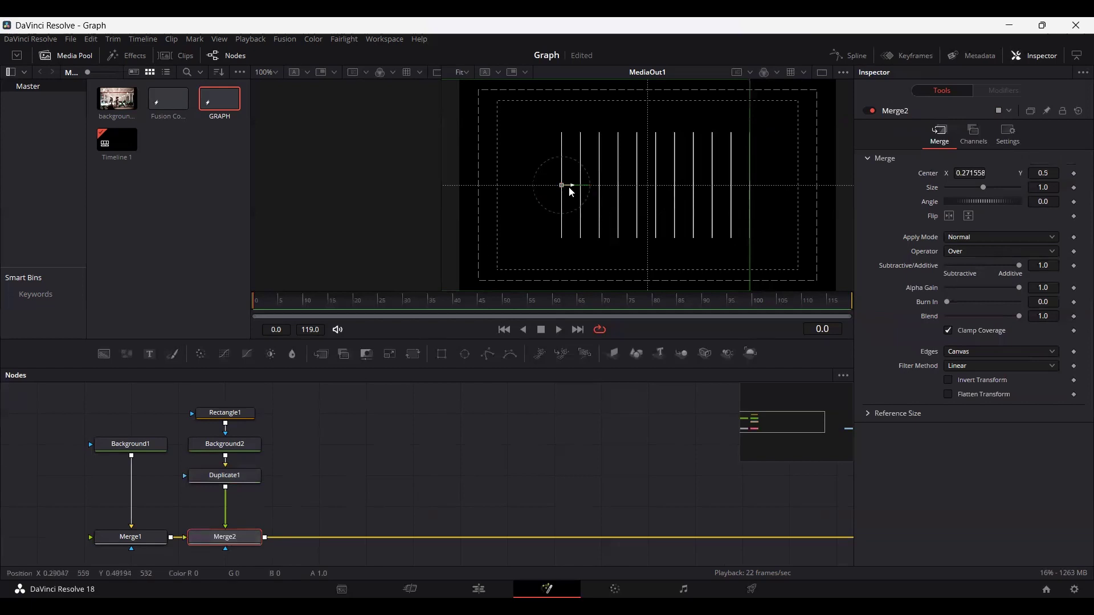
left_click_drag(569, 188, 560, 192)
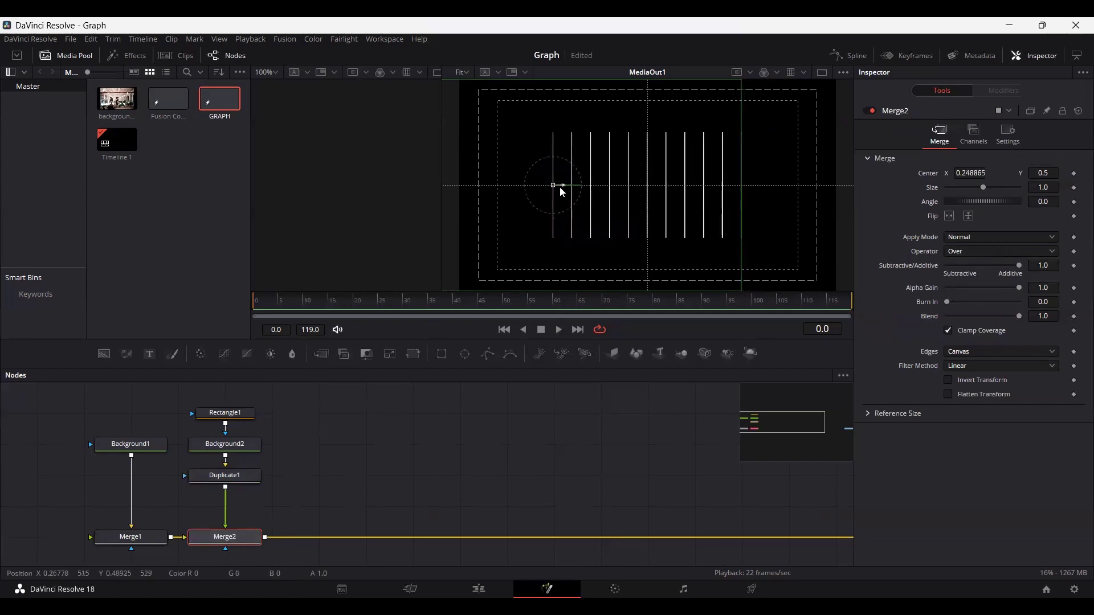
left_click(604, 447)
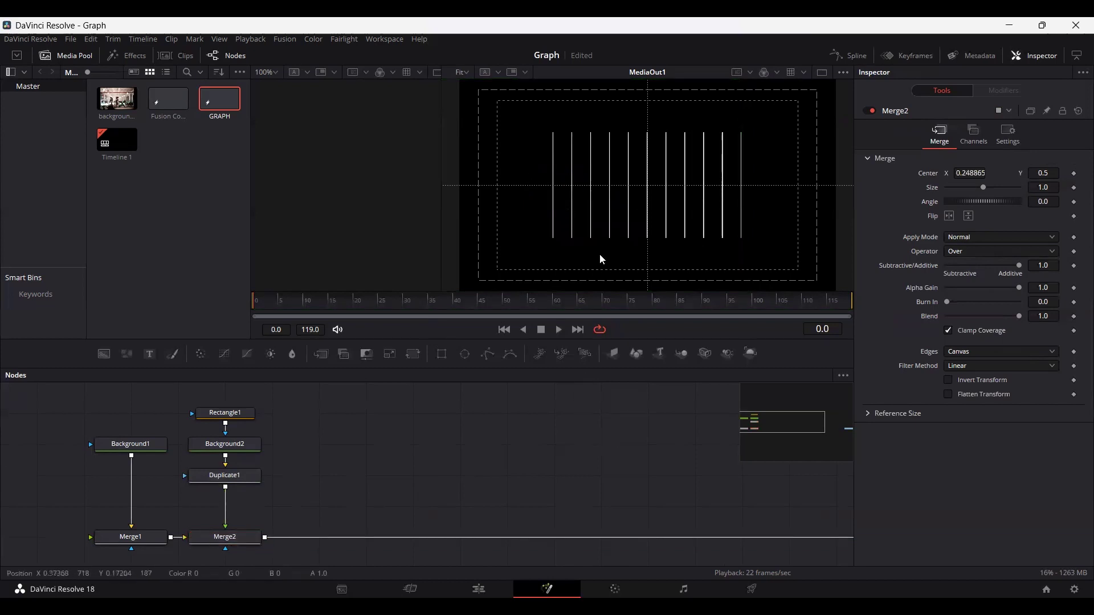
Add a new Background node beside Duplicate1 and mask it with a Rectangle node.
left_click(228, 478)
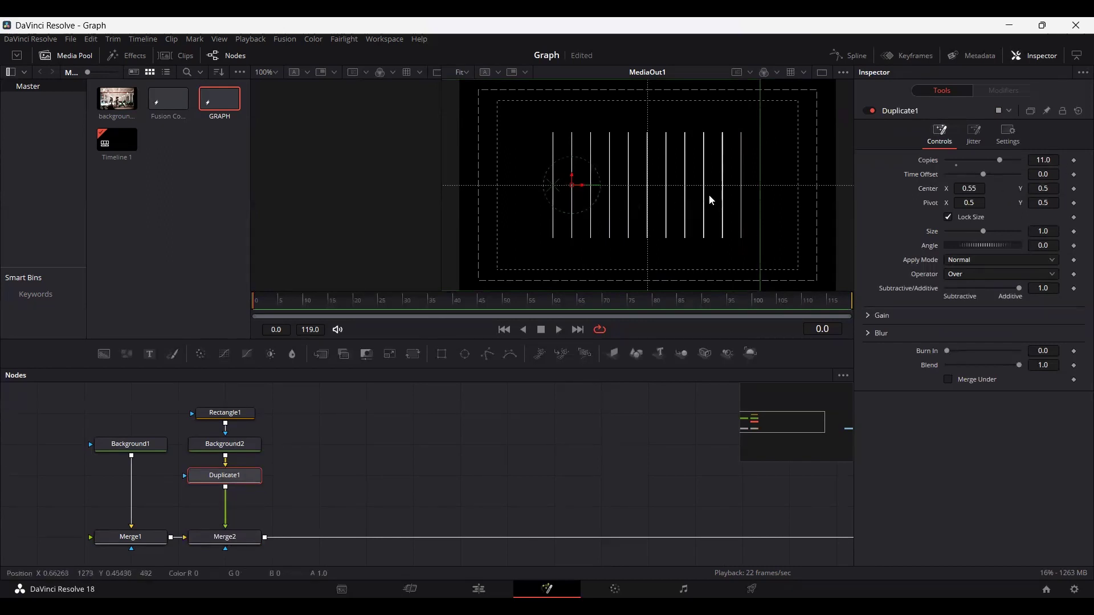
left_click(373, 453)
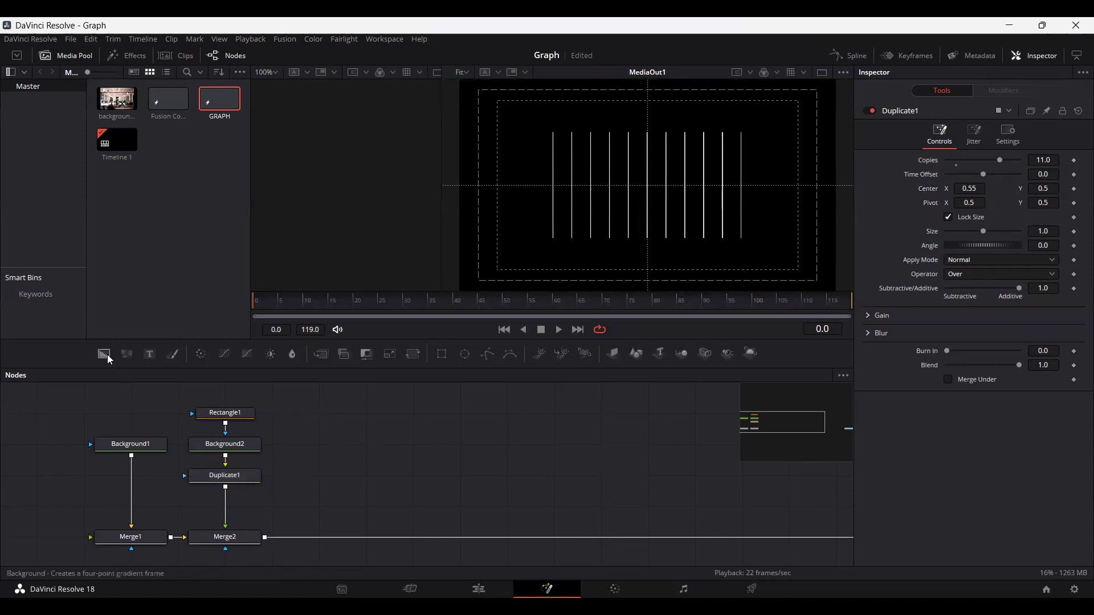
left_click_drag(103, 354, 346, 484)
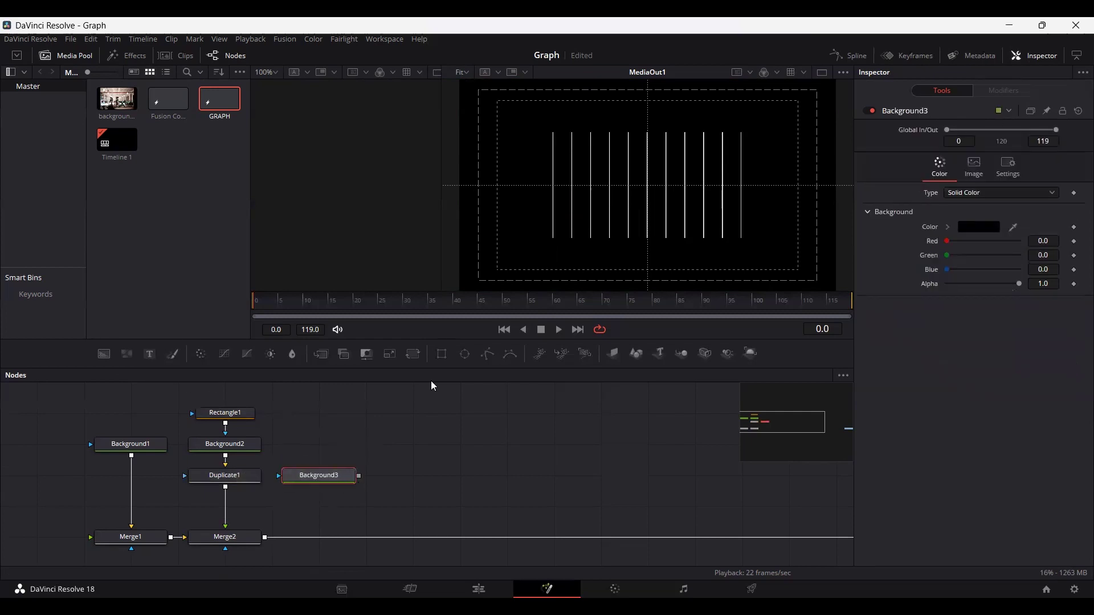
left_click_drag(440, 353, 325, 479)
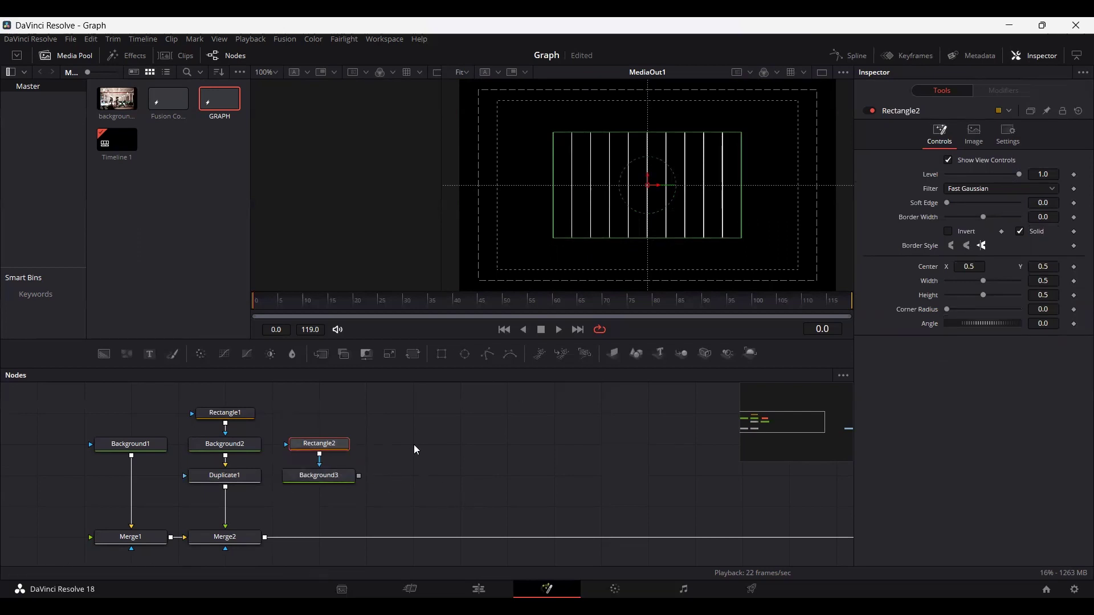
Set the colour of Background3 to white (#ffffff).
left_click(295, 478)
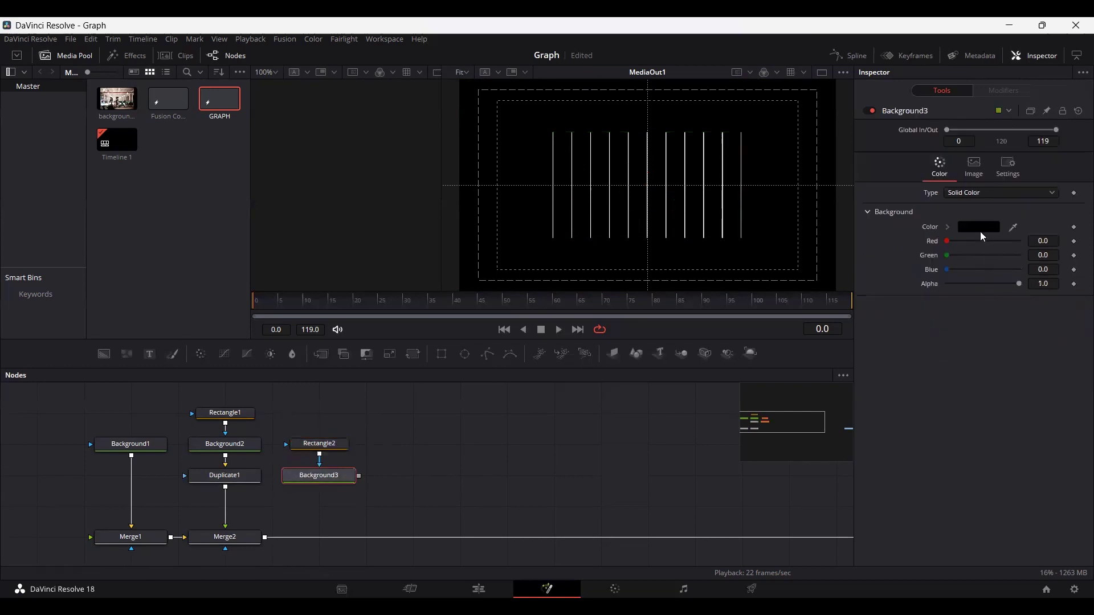
left_click(980, 227)
left_click(518, 296)
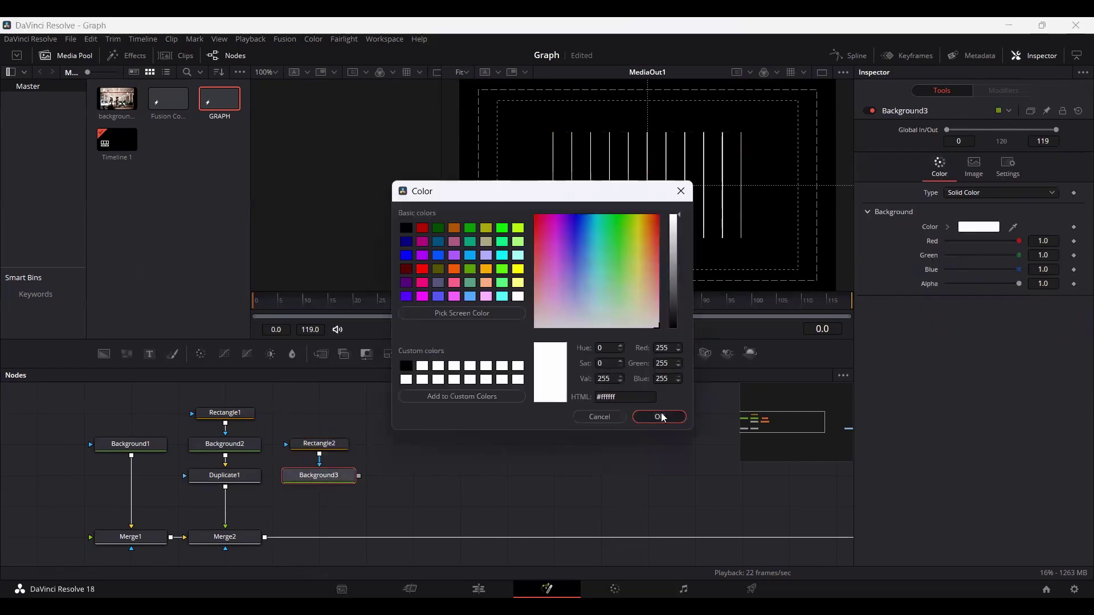
left_click(662, 418)
Set Rectangle2's height to 0.002 and merge Background3 over the output of Merge2.
left_click(341, 445)
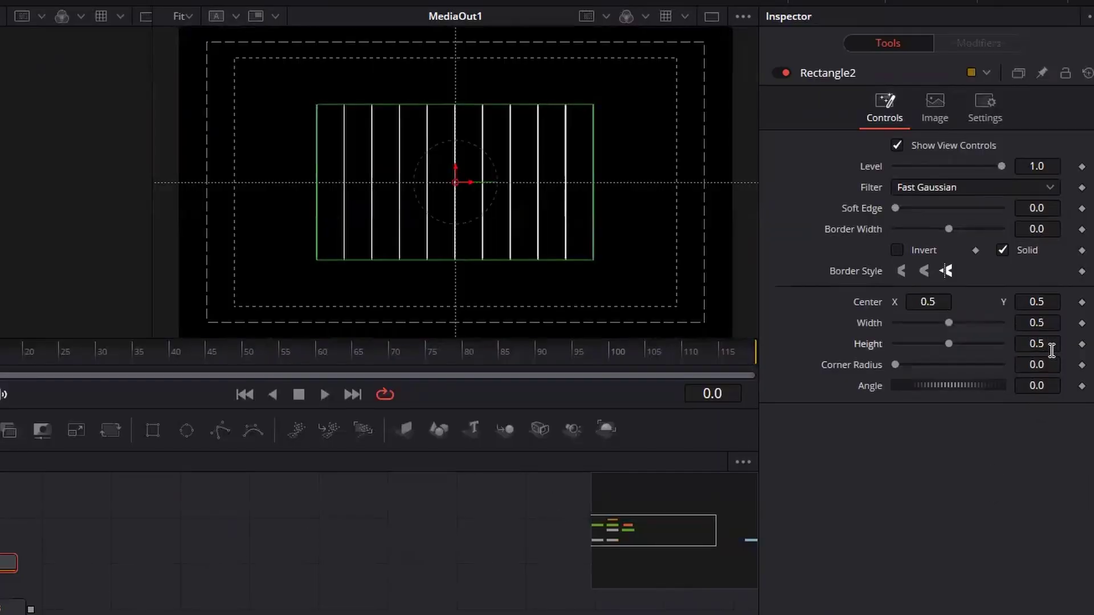
left_click(1051, 350)
key("BackSpace")
key("BackSpace")
key("BackSpace")
type("0.002")
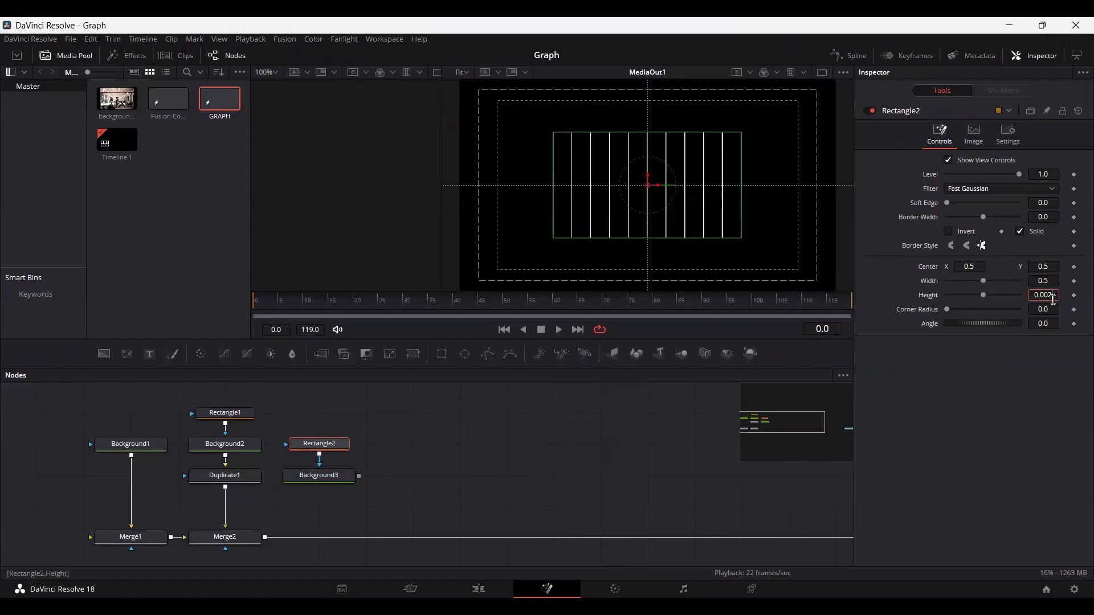
key("Tab")
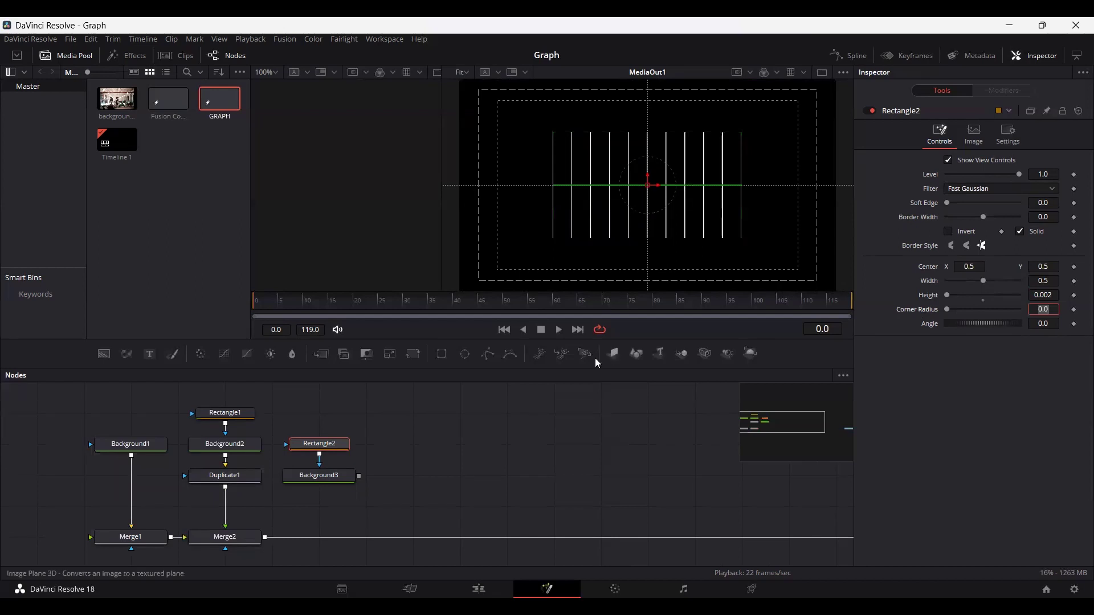
left_click_drag(359, 475, 259, 535)
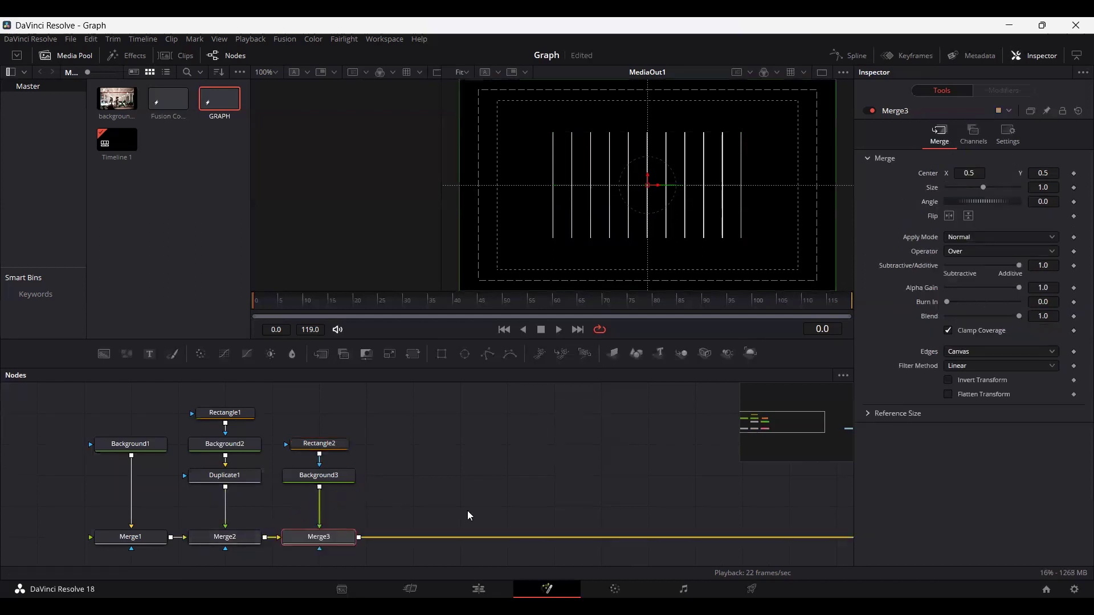
Try a width of 0.45 for Rectangle2.
left_click(319, 443)
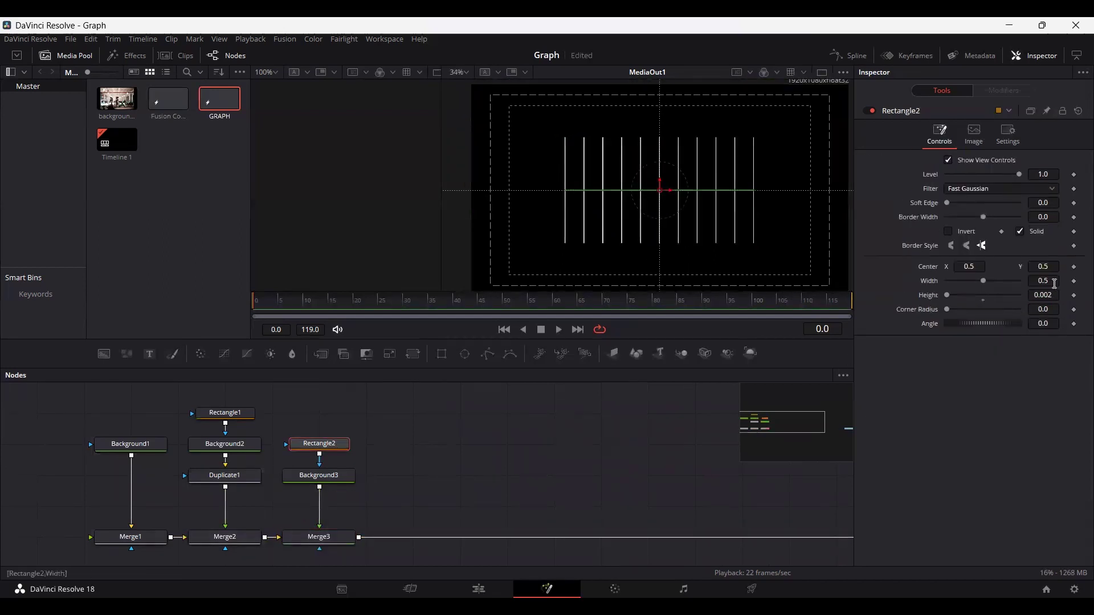
left_click(1052, 281)
key("BackSpace")
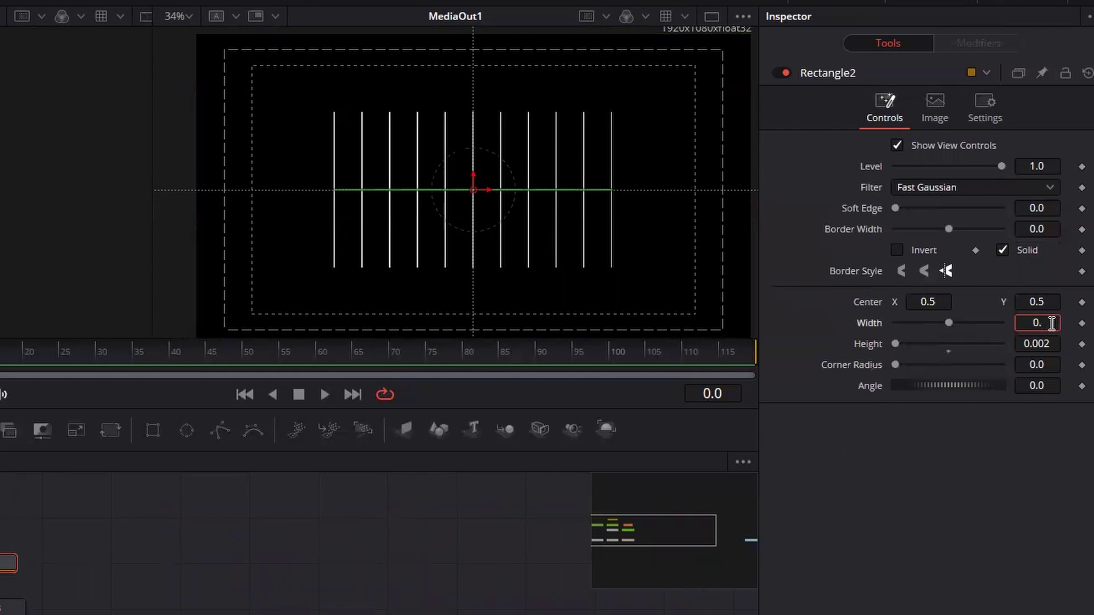
type("45")
key("Tab")
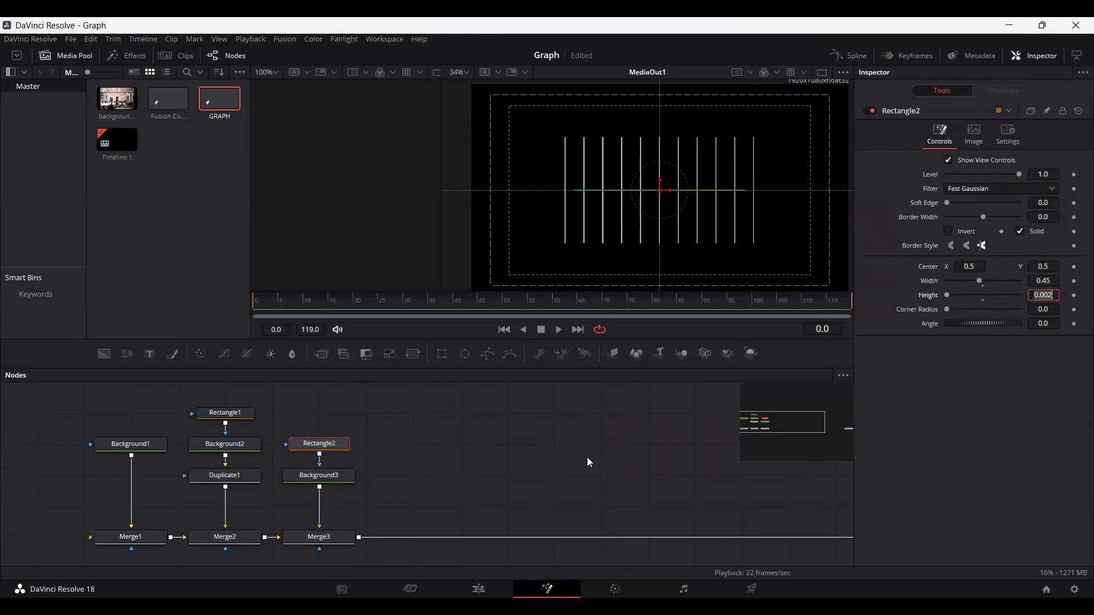
left_click(371, 594)
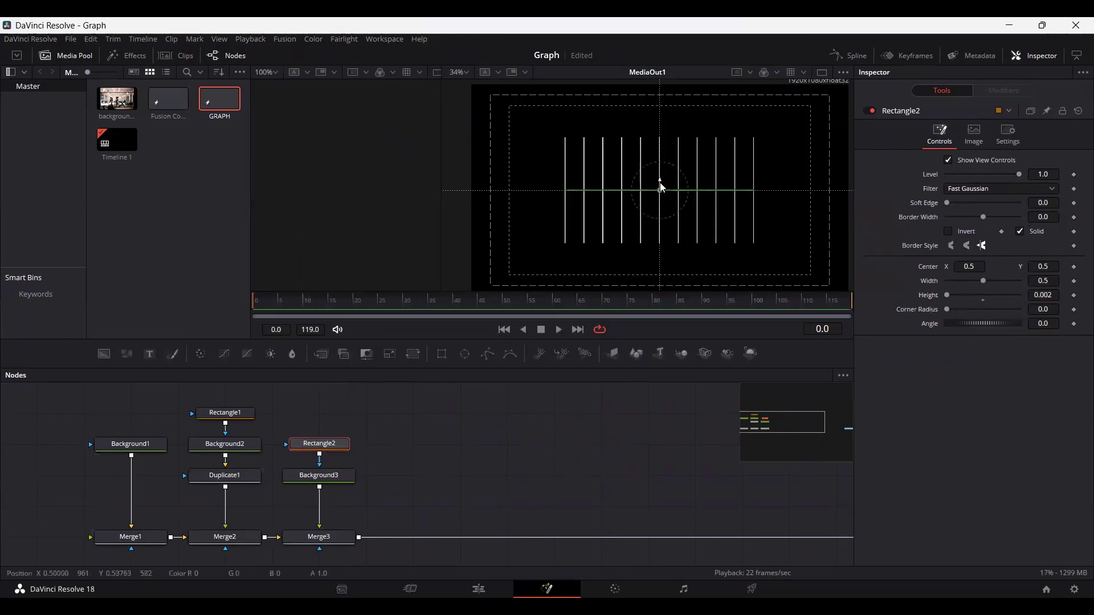
Lower Rectangle2 to a Center Y of 0.25 and insert a Duplicate node between Background3 and Merge3.
left_click_drag(661, 187, 659, 240)
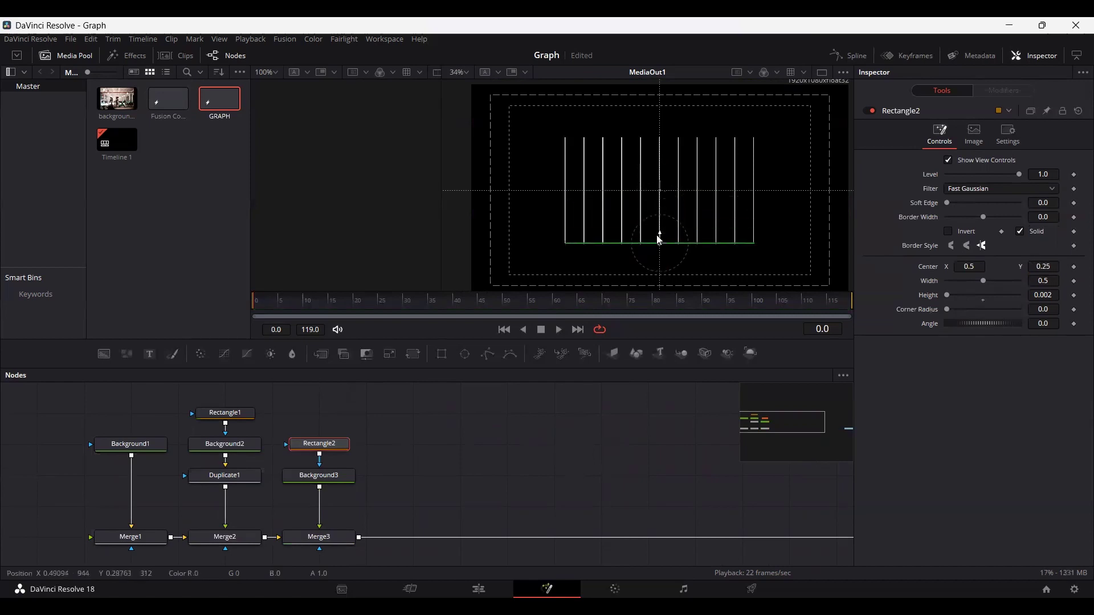
left_click(491, 453)
key("shift+space")
type("dup")
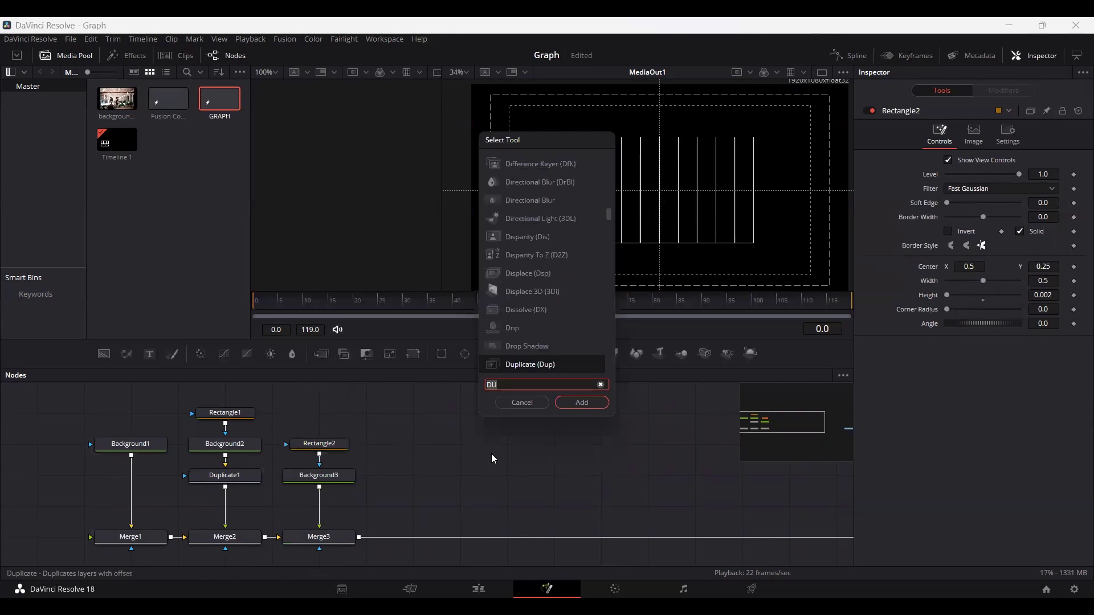
key("Return")
left_click_drag(384, 492, 324, 410)
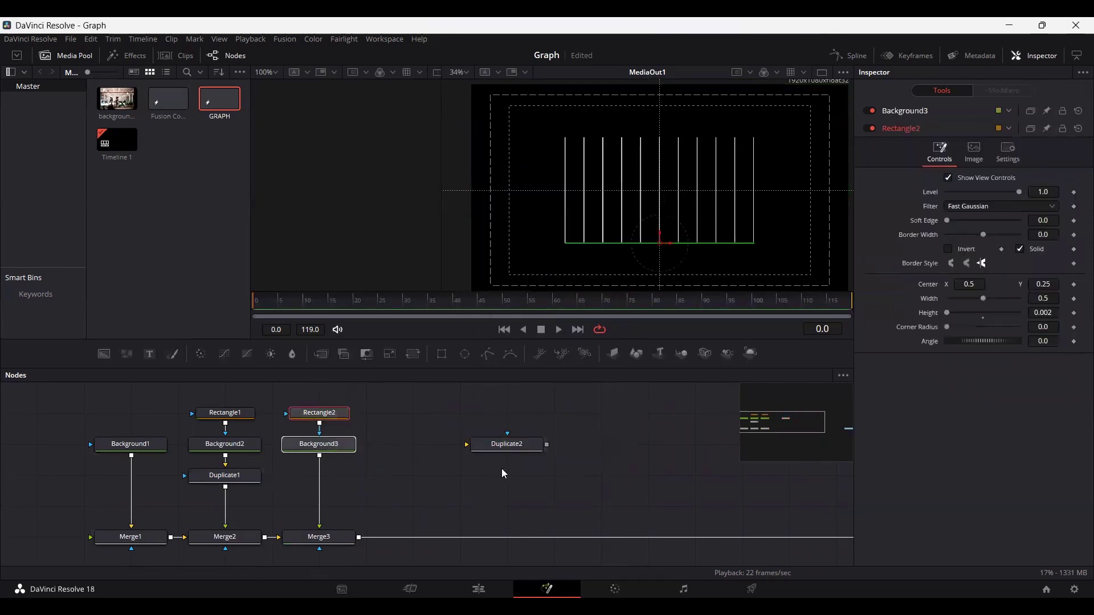
left_click_drag(494, 444, 339, 489)
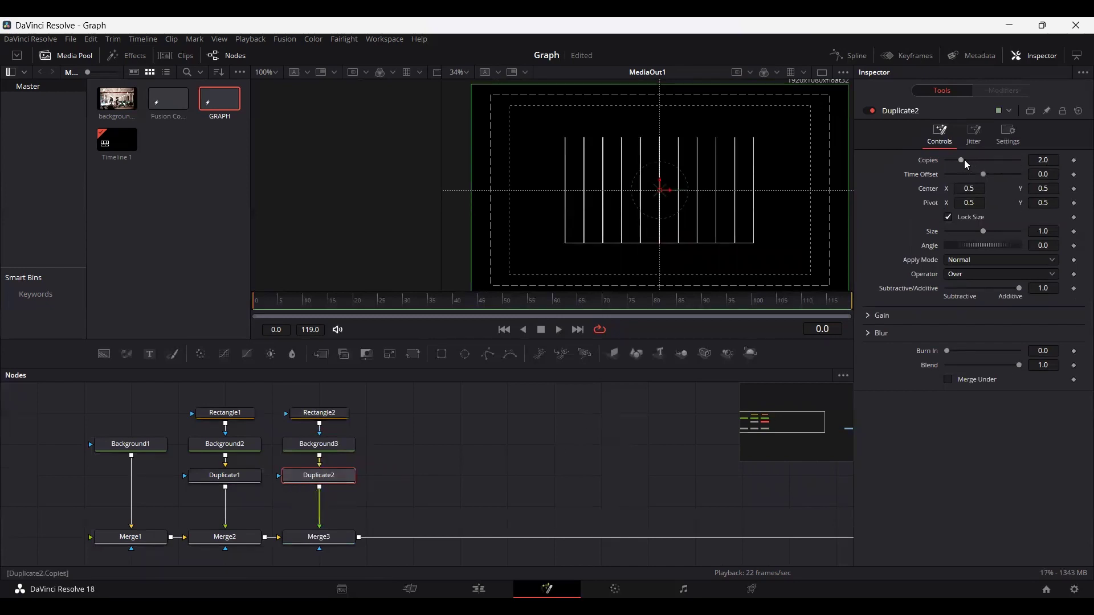
Set Duplicate2 to 10 copies with a Center Y of 0.5555 to space out the horizontal lines.
left_click_drag(962, 163, 1039, 170)
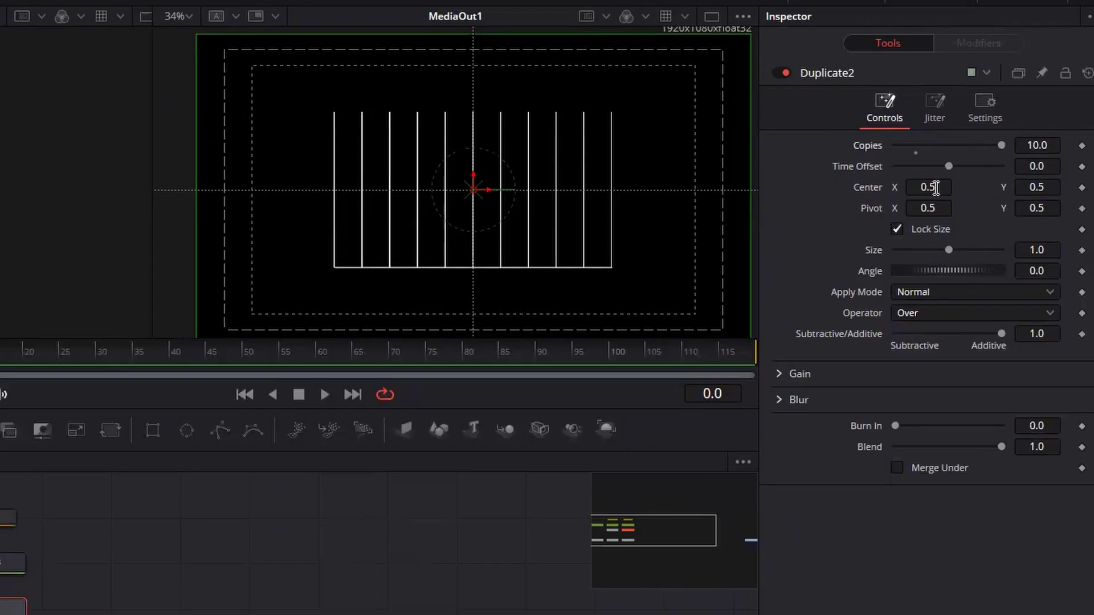
double_click(1046, 185)
left_click(1050, 187)
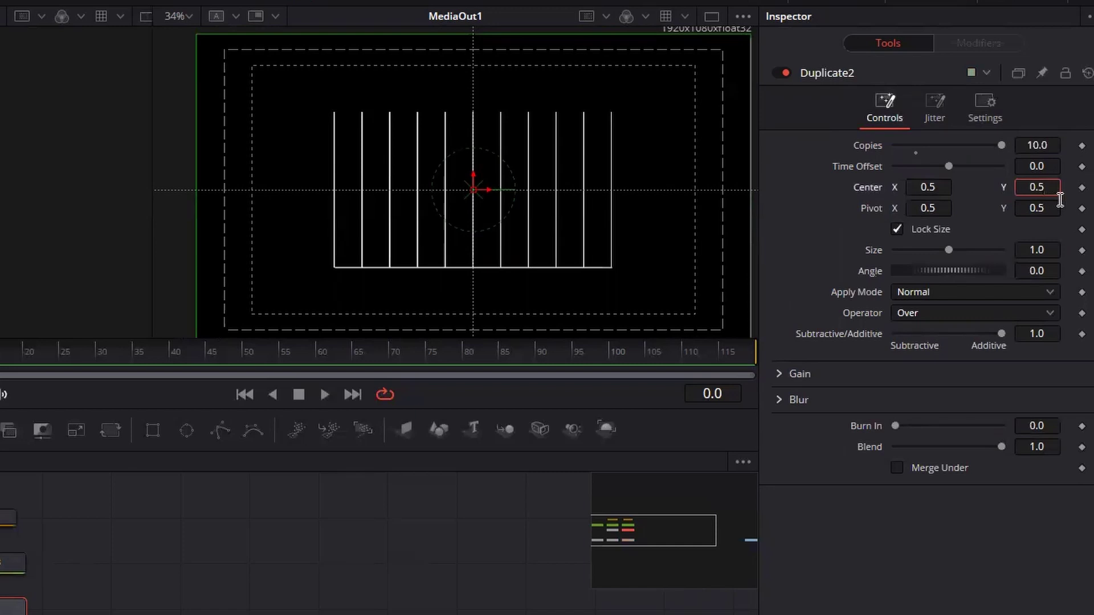
type("555")
key("Return")
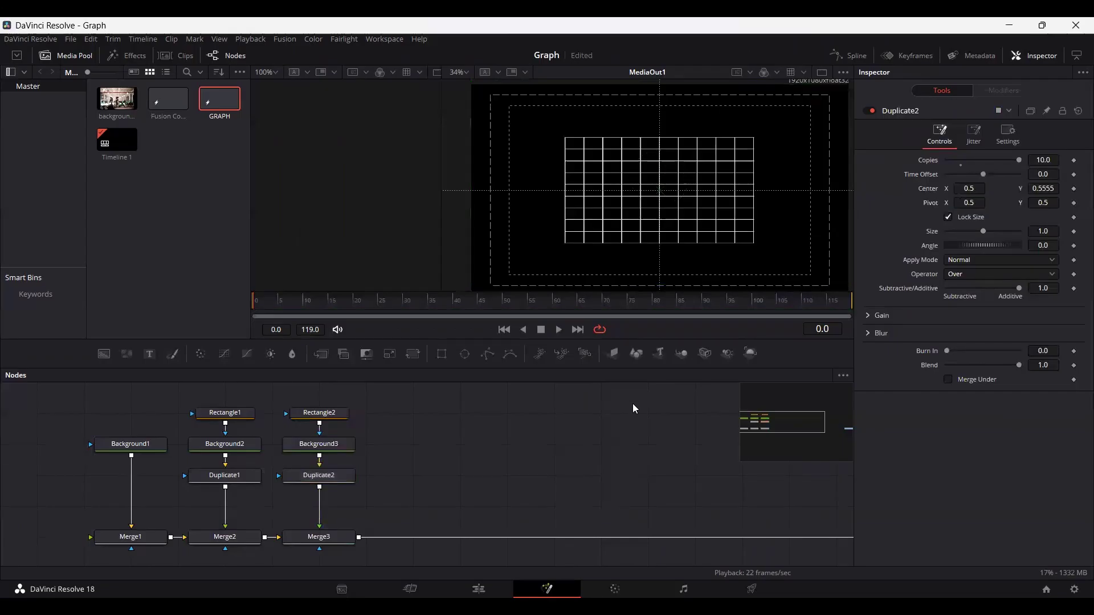
Examine up close how the horizontal and vertical lines meet at the grid's upper-left and lower-left corners.
scroll(671, 219, "up", 5)
left_click_drag(663, 199, 719, 259)
scroll(581, 152, "up", 6)
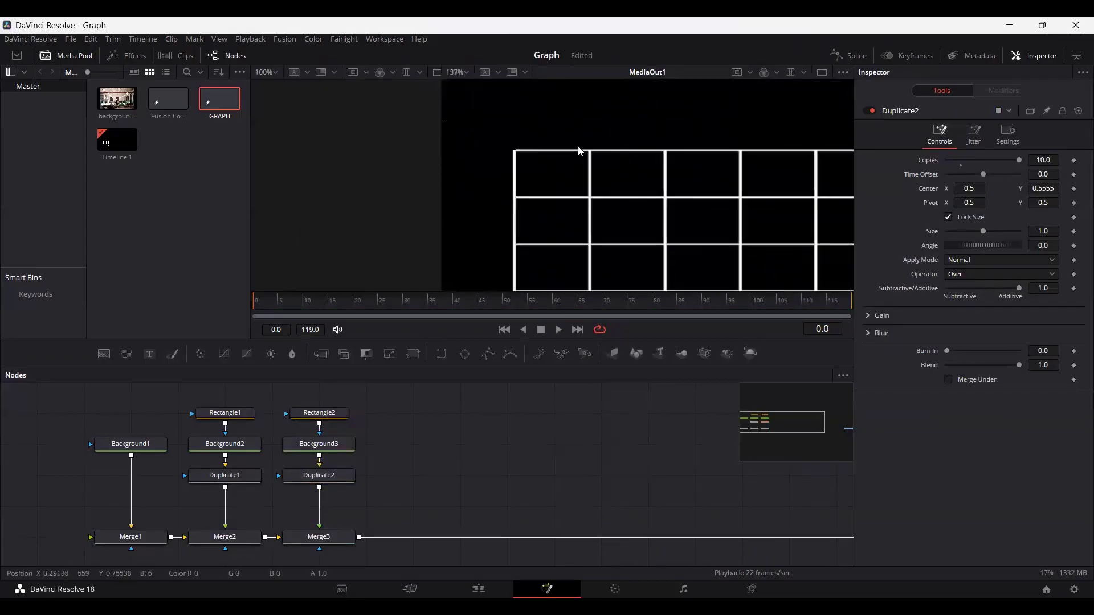
scroll(553, 199, "down", 1)
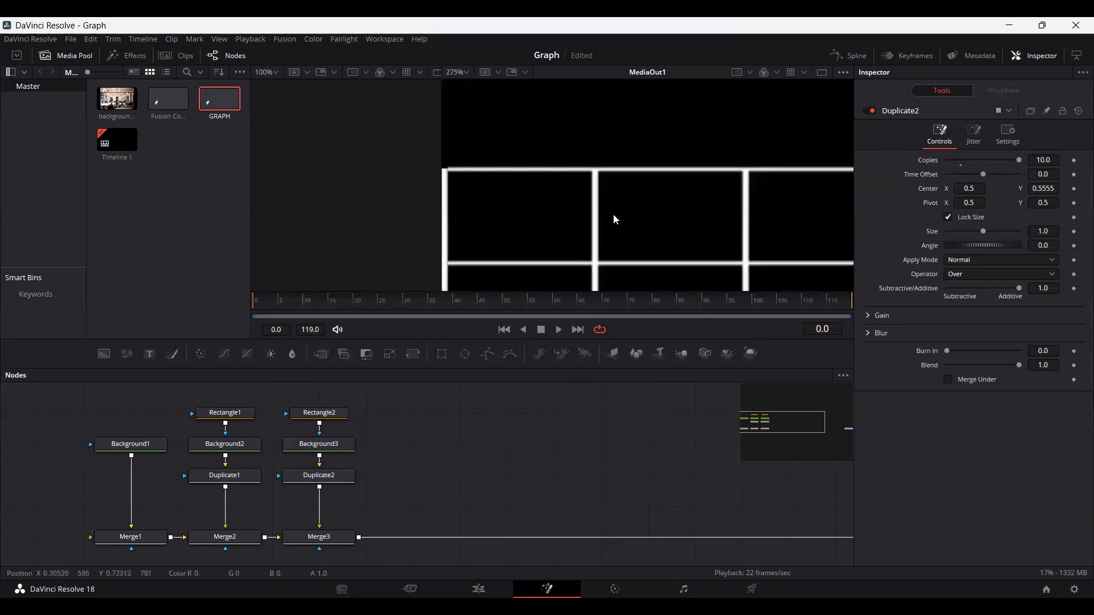
scroll(615, 220, "up", 4)
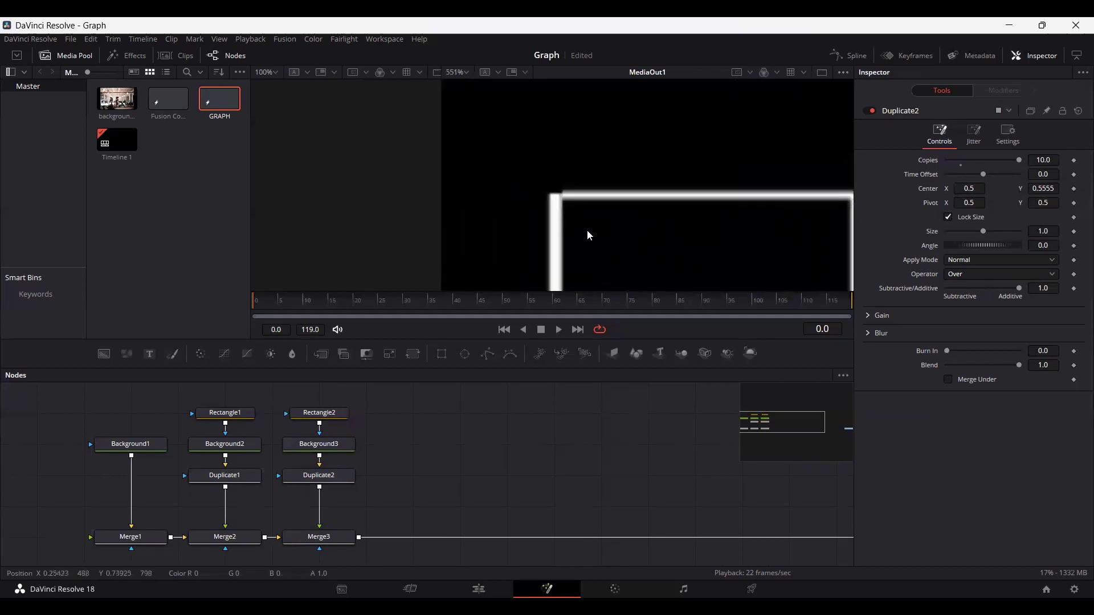
left_click_drag(593, 220, 637, 227)
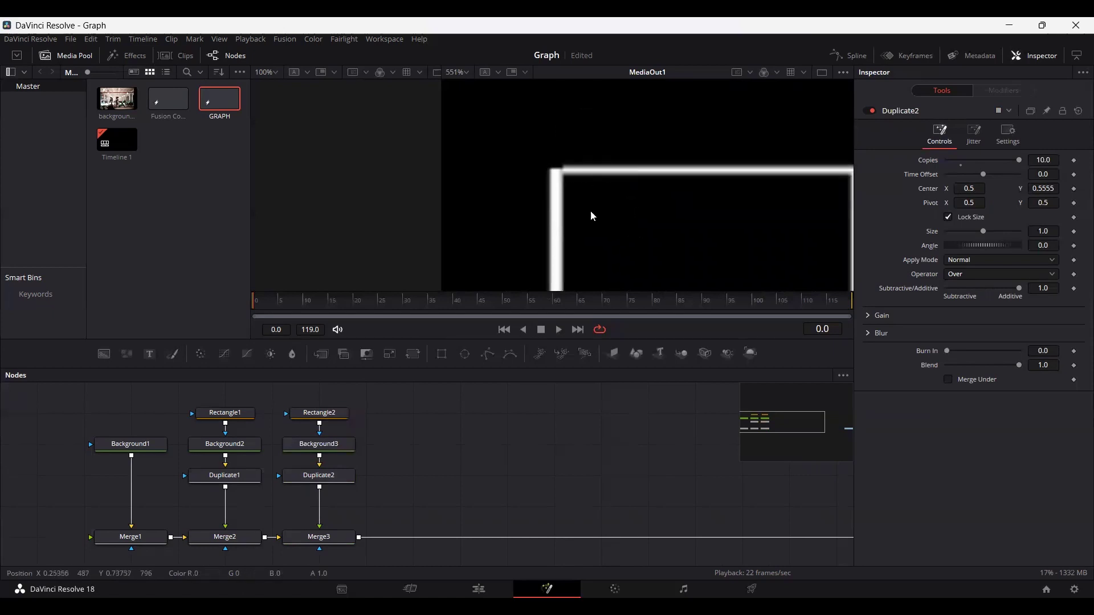
scroll(591, 215, "down", 4)
left_click_drag(605, 230, 585, 178)
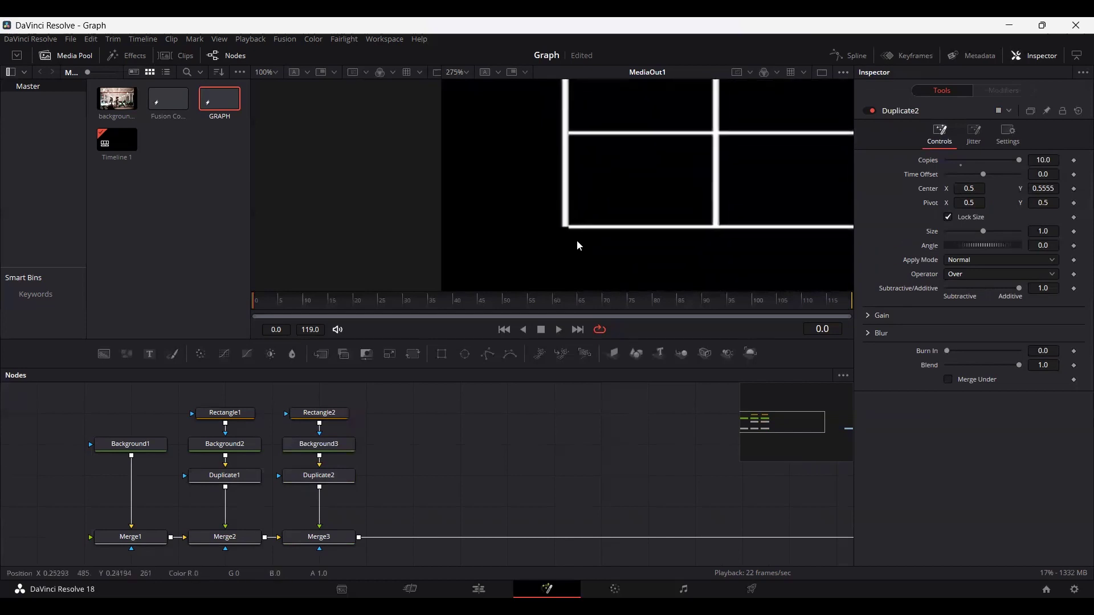
scroll(578, 245, "up", 4)
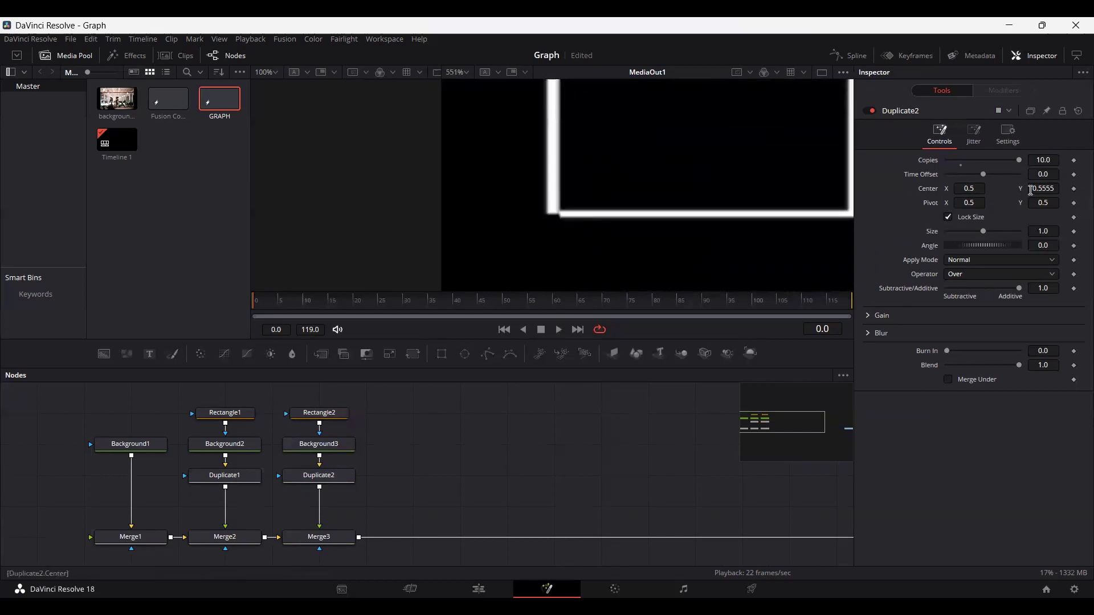
Set Rectangle2's width to 0.504 to extend the horizontal lines across the outer vertical line.
left_click(319, 415)
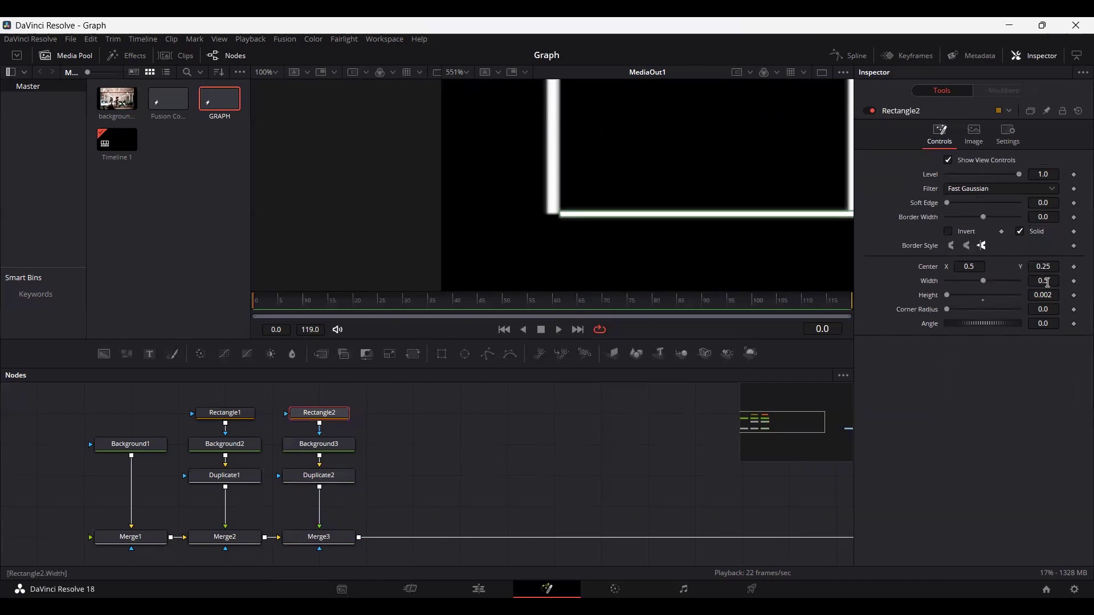
left_click_drag(1047, 282, 1049, 283)
left_click(1053, 281)
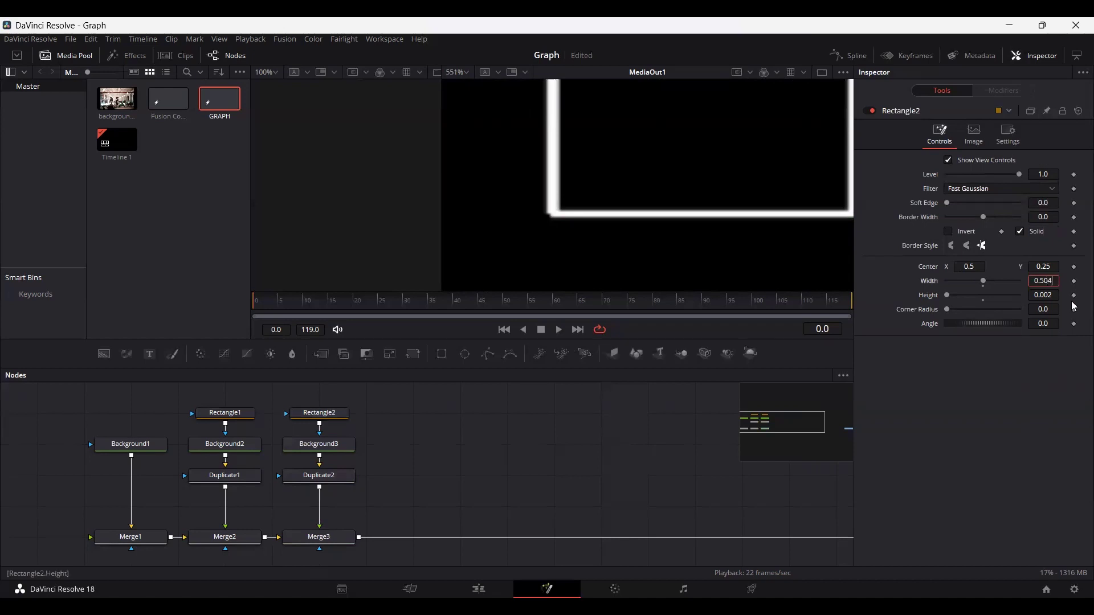
key("Tab")
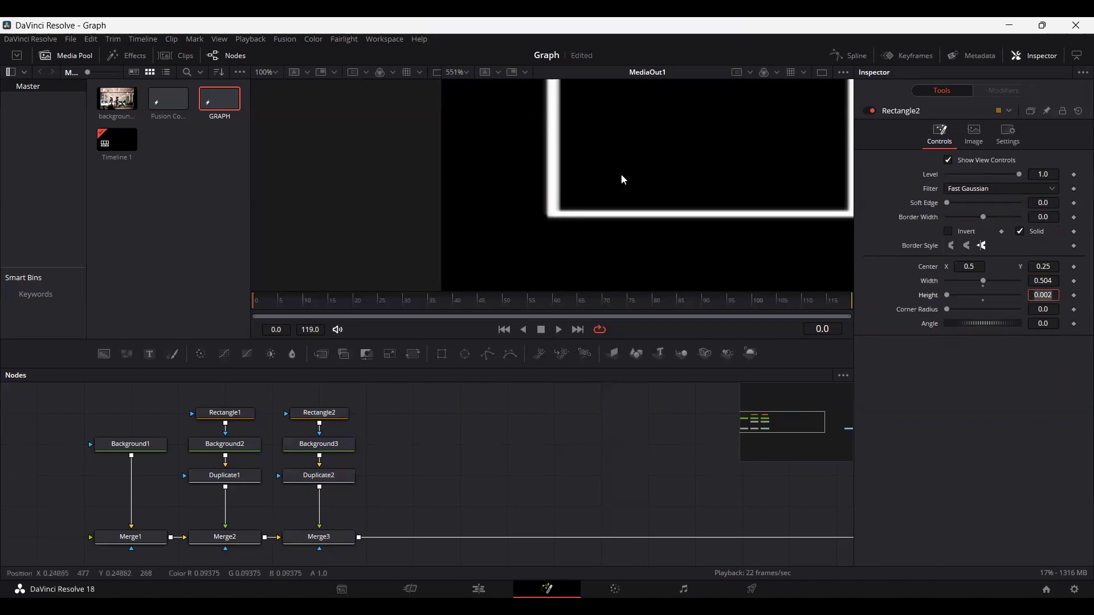
Check the horizontal line ends along the grid's right edge and set Rectangle2's width to 0.503.
scroll(623, 178, "down", 3)
left_click_drag(610, 297, 610, 306)
left_click_drag(626, 178, 628, 319)
left_click_drag(626, 171, 626, 356)
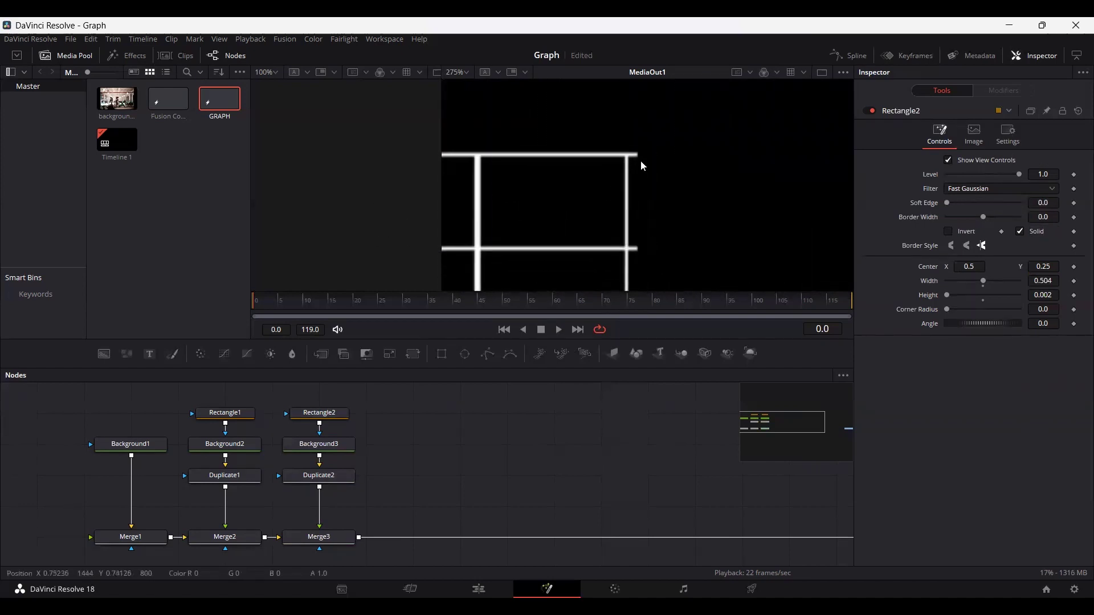
scroll(659, 256, "down", 5)
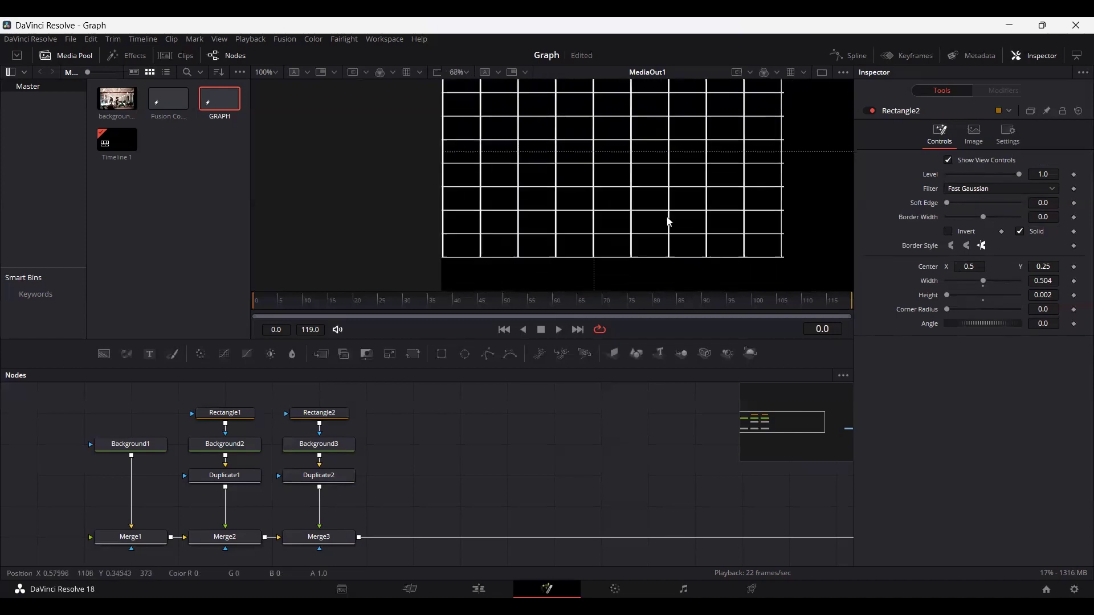
scroll(689, 228, "down", 3)
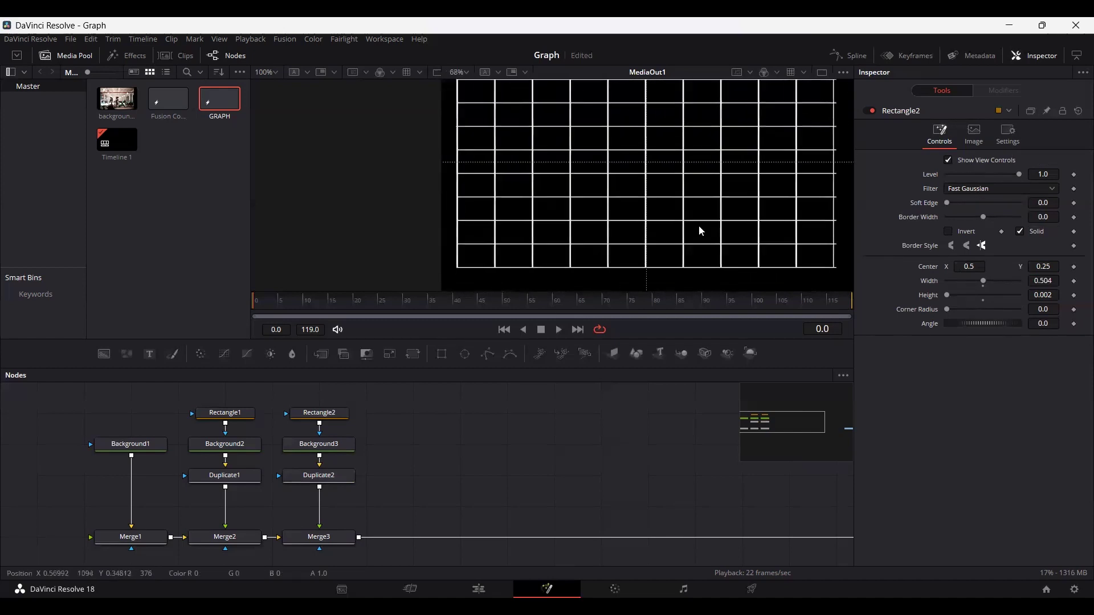
left_click(329, 476)
left_click(323, 417)
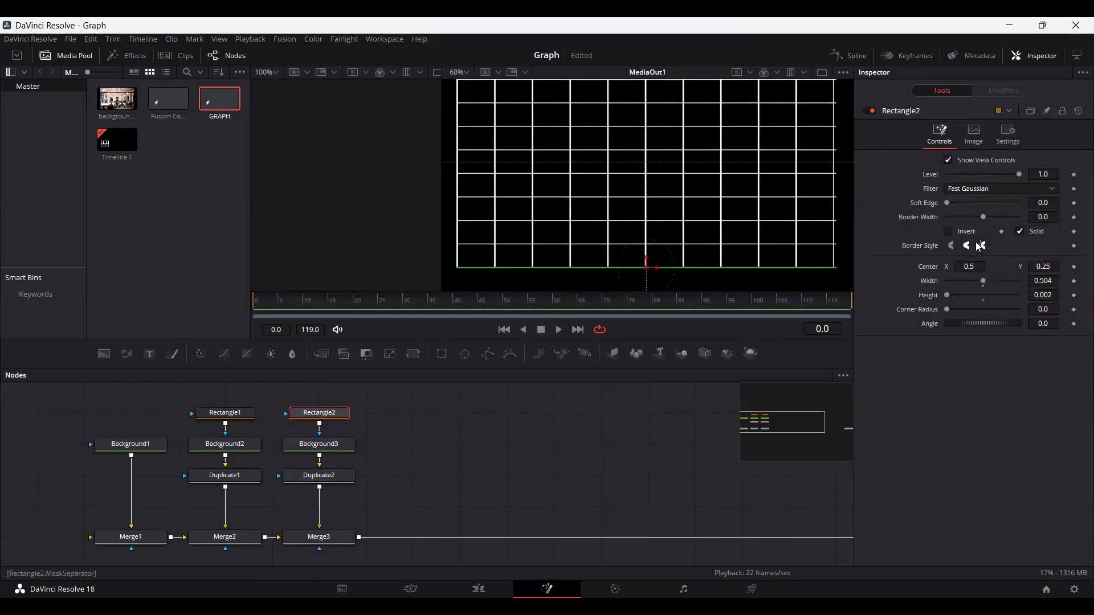
left_click(1055, 281)
key("Tab")
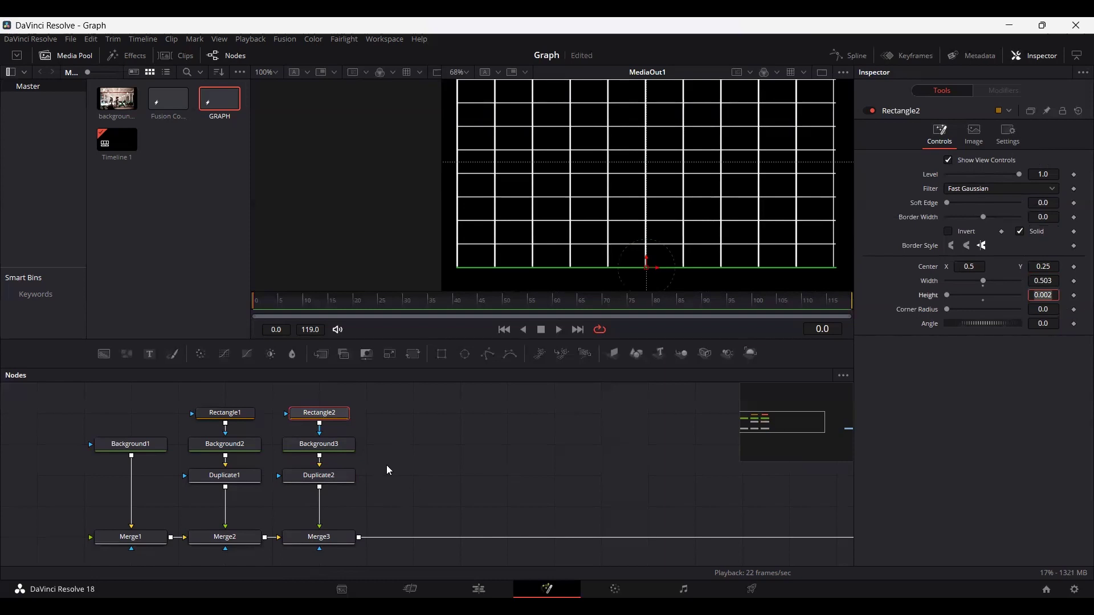
Shift Rectangle2 slightly left to a Center X of 0.498488 and set its width to 0.501.
left_click_drag(654, 273, 653, 275)
key("ctrl+z")
scroll(654, 275, "down", 1)
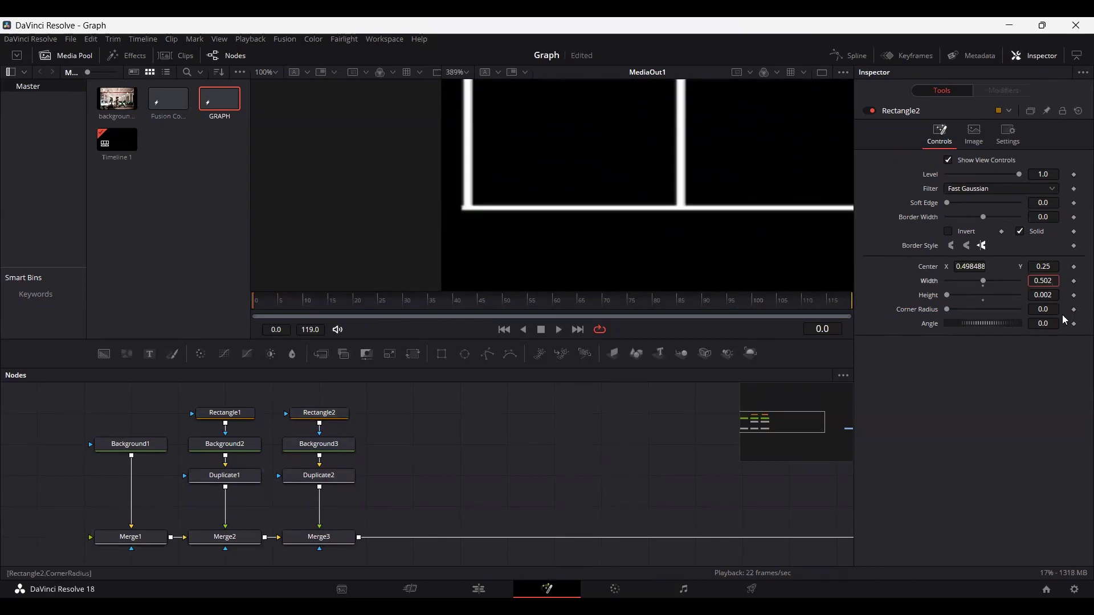
key("BackSpace")
type("1")
key("Tab")
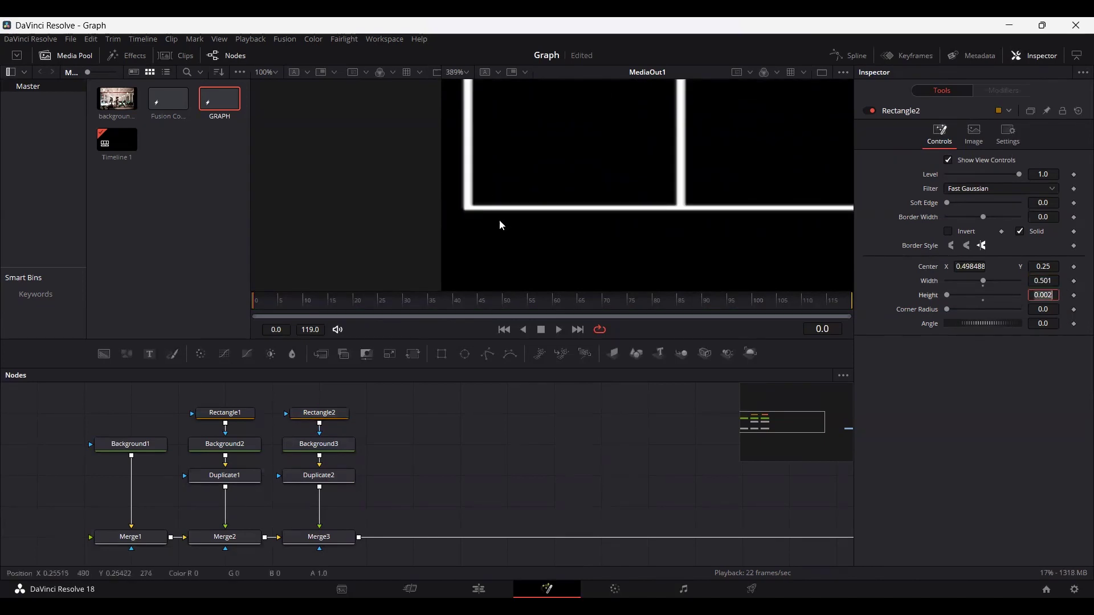
Examine up close how the horizontal and vertical lines meet at the grid's lower-left, lower-right and upper-right corners.
left_click_drag(562, 230, 479, 230)
left_click_drag(830, 225, 658, 217)
left_click_drag(797, 232, 365, 237)
left_click_drag(733, 239, 350, 242)
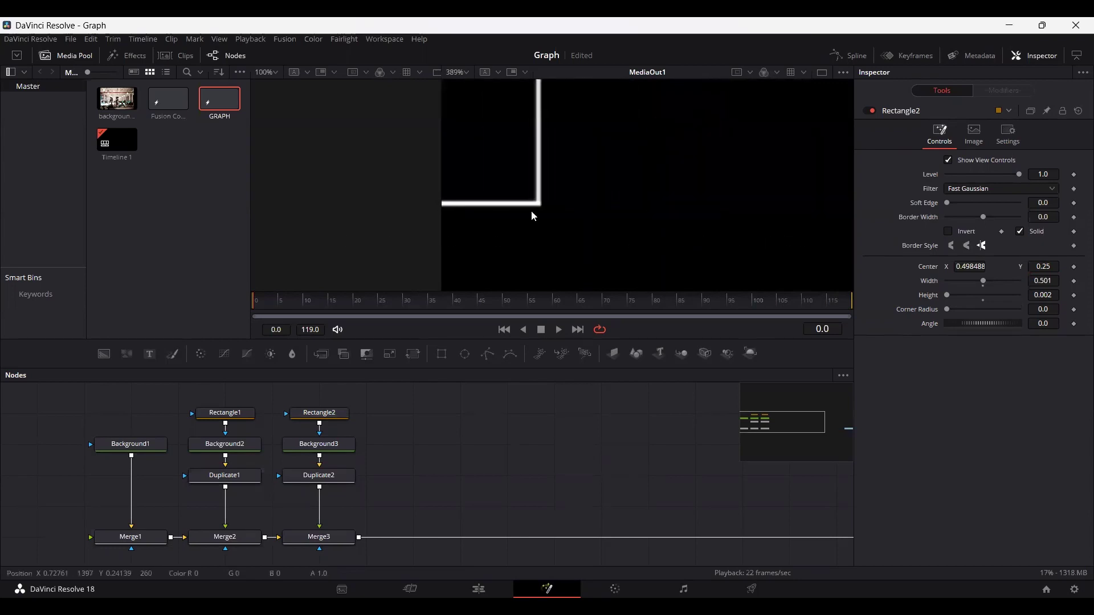
scroll(544, 207, "down", 8)
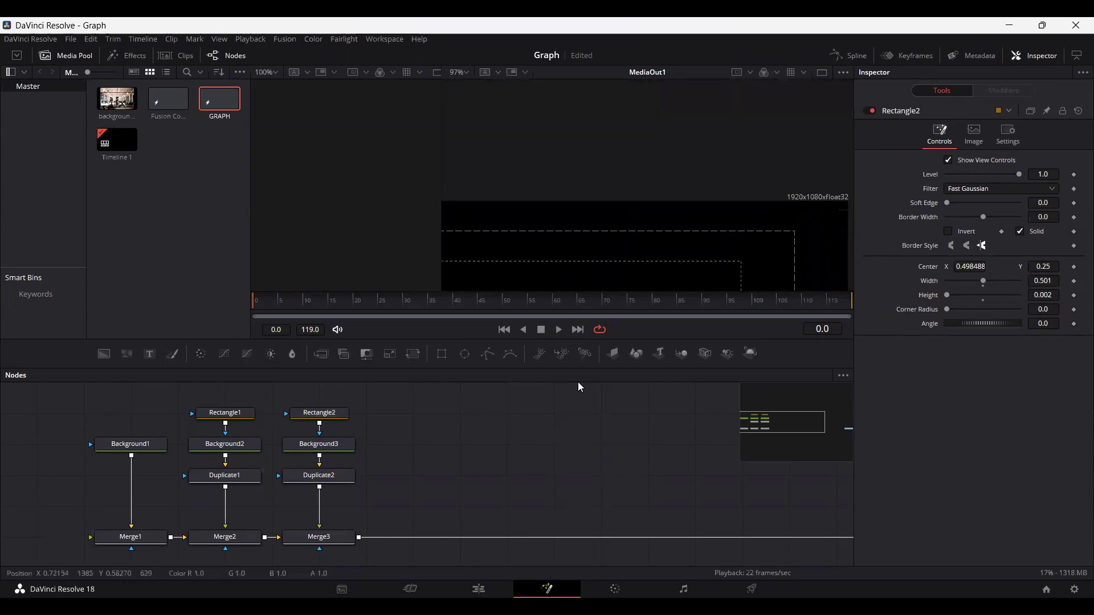
scroll(598, 274, "up", 12)
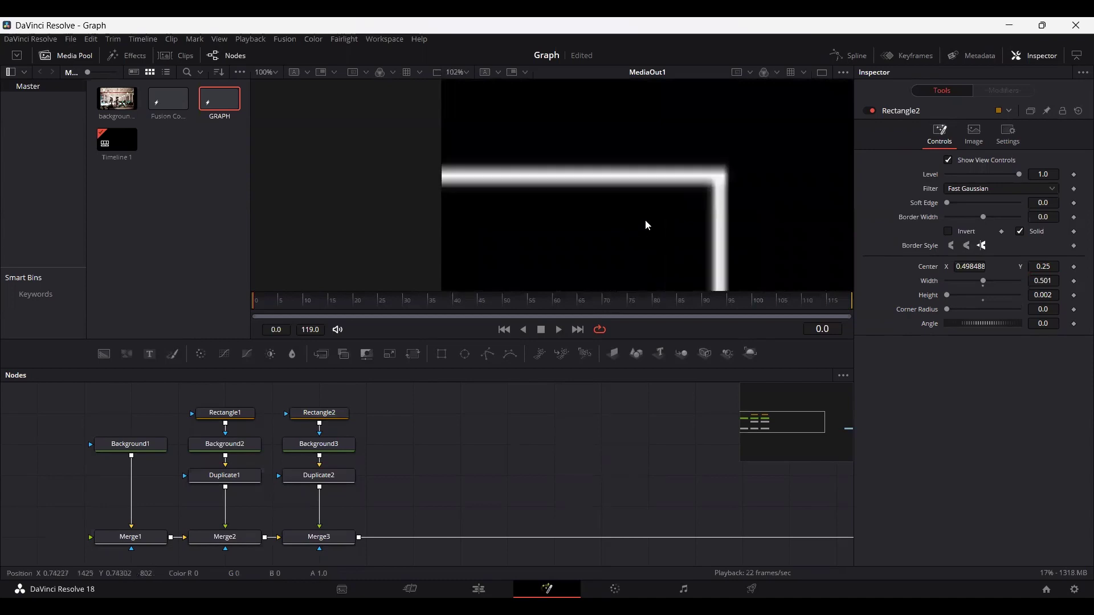
scroll(538, 230, "down", 15)
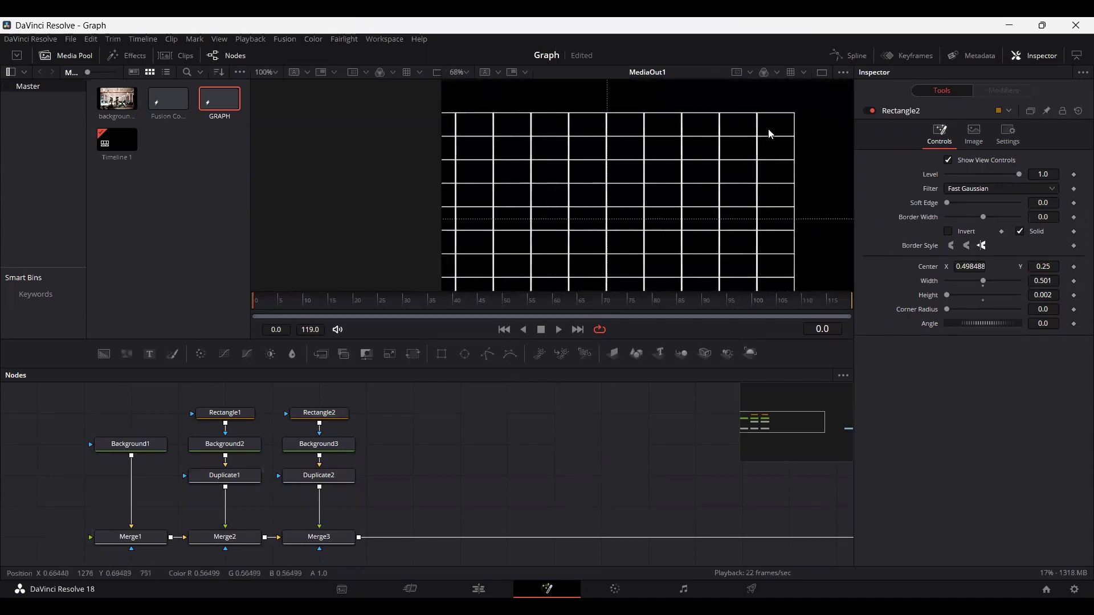
left_click_drag(637, 226, 644, 202)
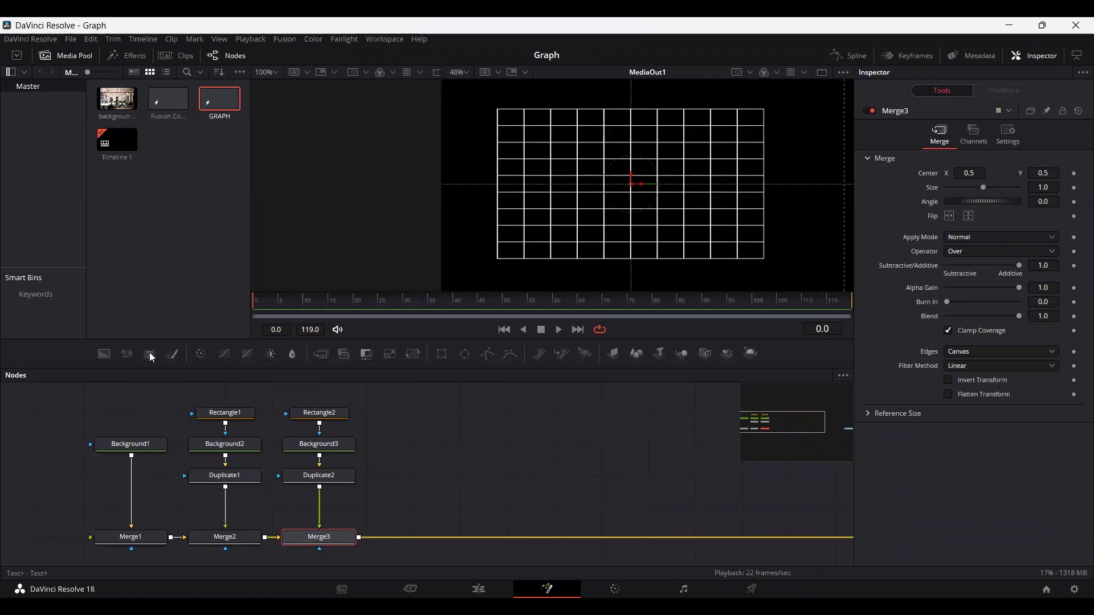
Add a Text+ node merged into the chain after Merge3 and enter 500 as its text.
left_click_drag(151, 358, 360, 540)
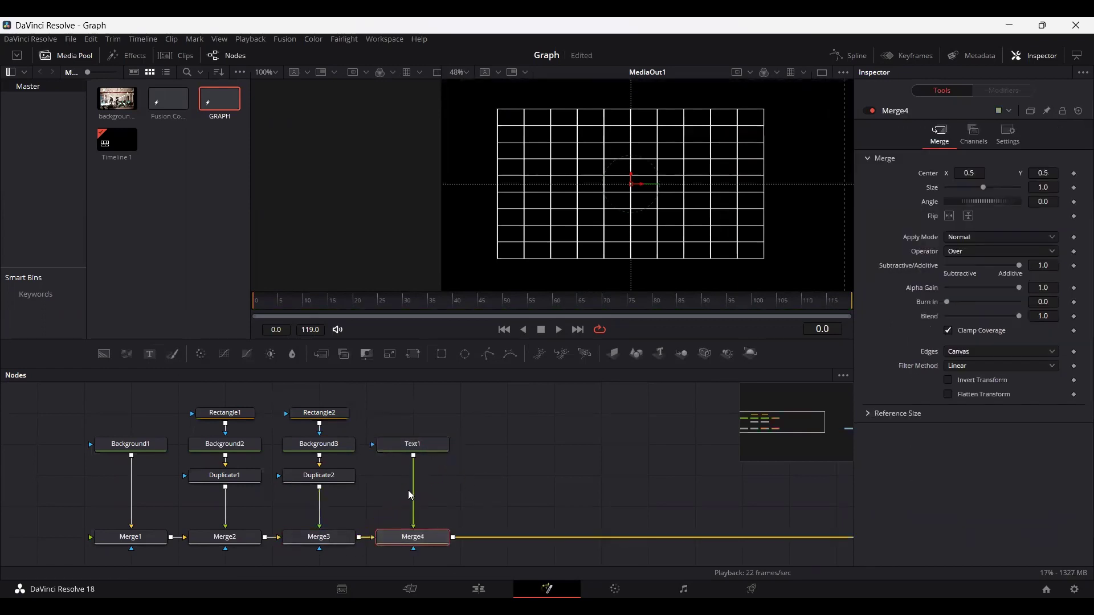
left_click(423, 446)
left_click(919, 221)
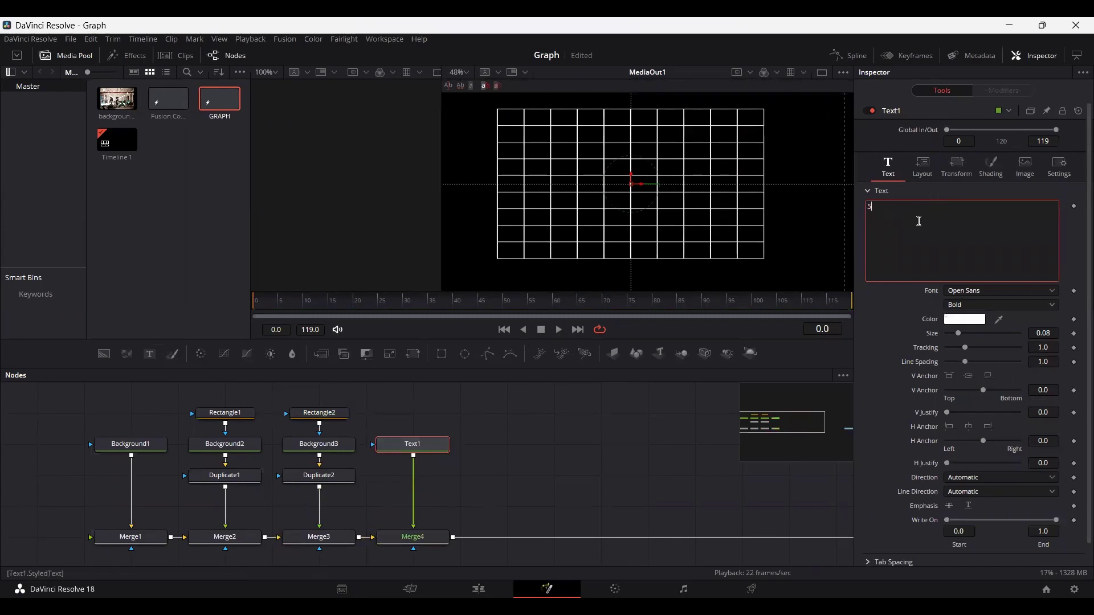
type("500")
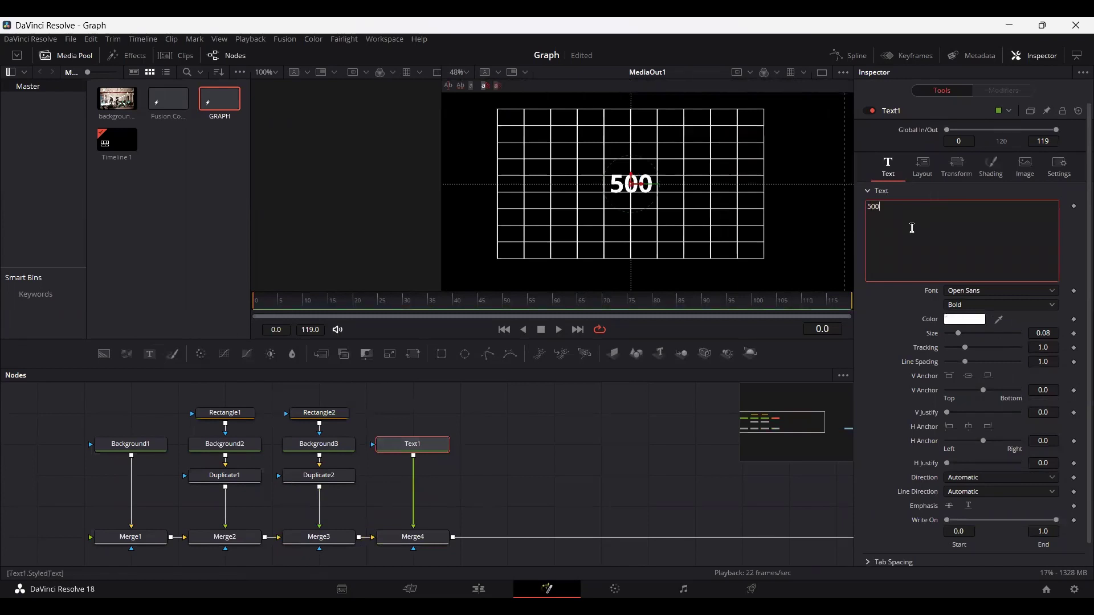
left_click(611, 392)
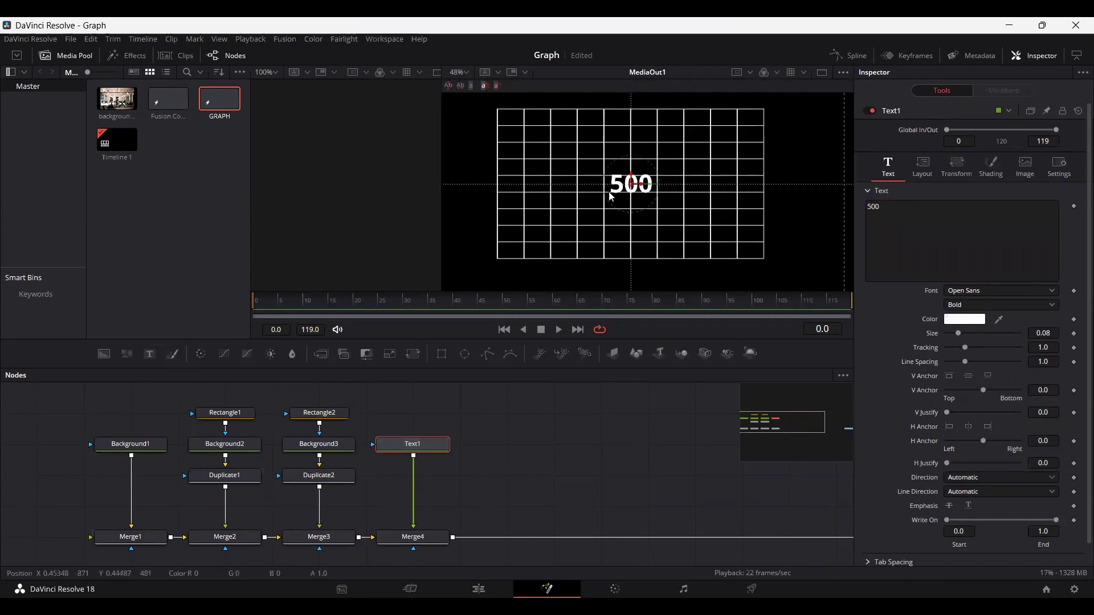
Place the 500 label left of the grid beside the first horizontal line above the bottom edge, with size 0.03.
left_click_drag(574, 220, 433, 280)
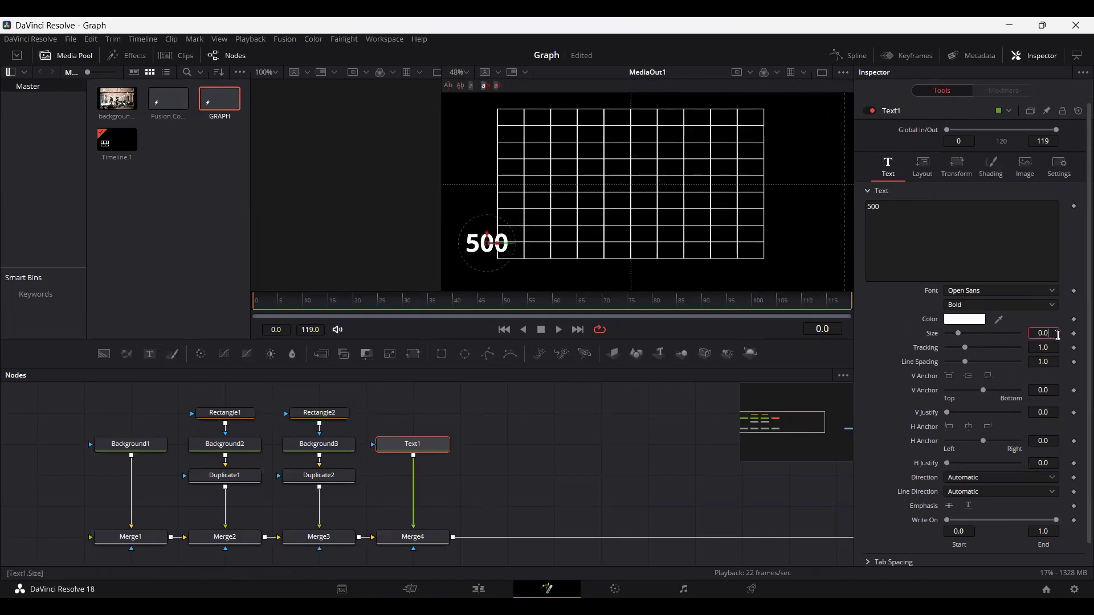
type("3")
key("Tab")
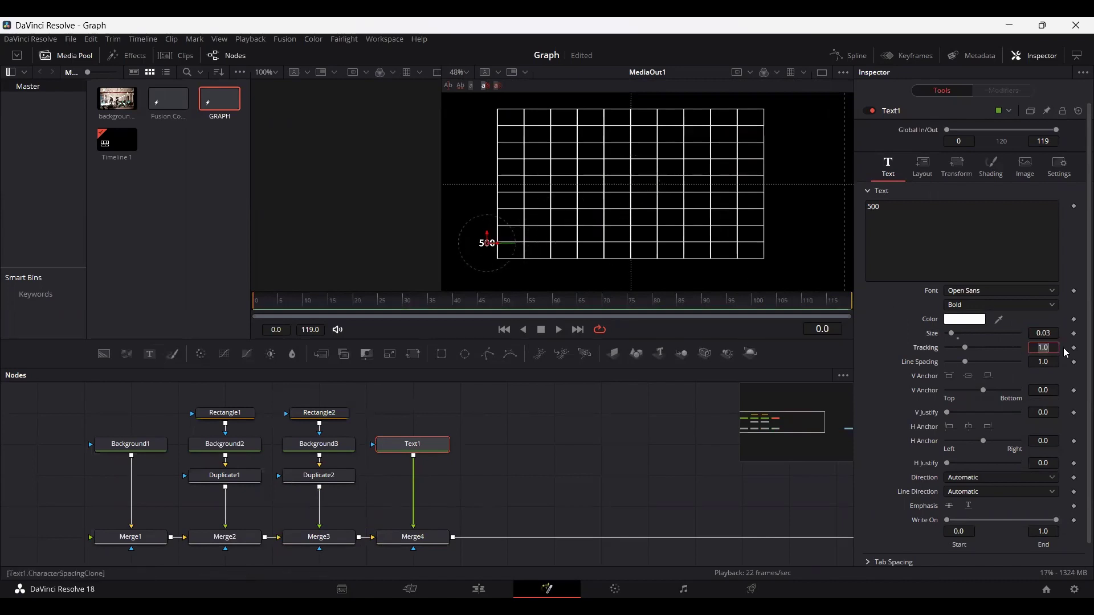
scroll(481, 252, "up", 5)
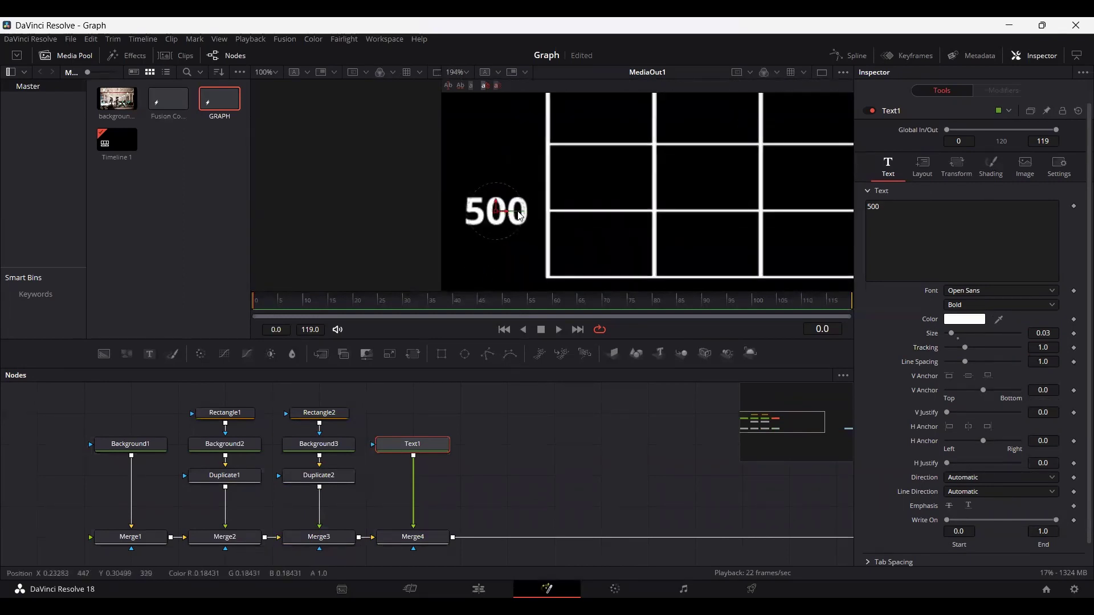
scroll(515, 216, "down", 3)
left_click_drag(538, 216, 591, 251)
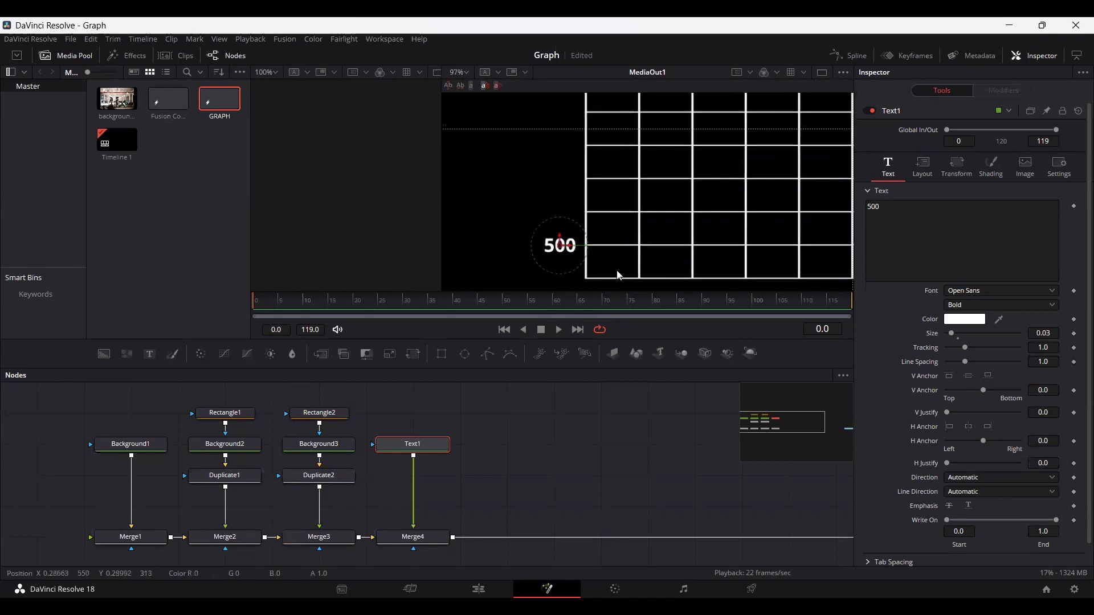
Lower the Text1 node in line with the Duplicate nodes, then copy it and merge the copy after Merge4.
left_click_drag(431, 449, 465, 479)
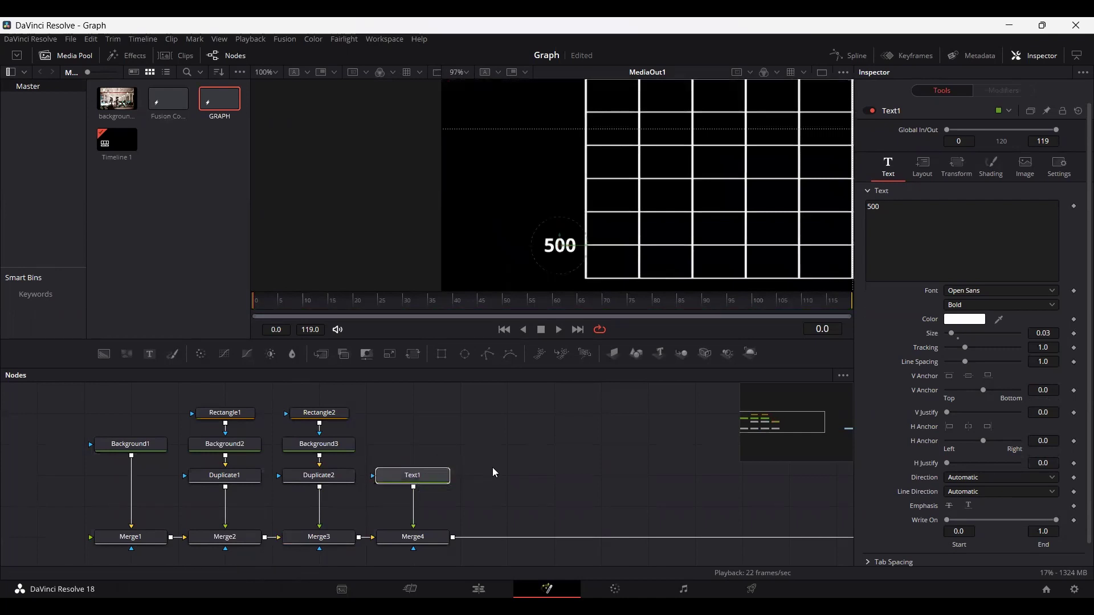
key("ctrl+c")
key("ctrl+v")
left_click_drag(556, 482, 447, 536)
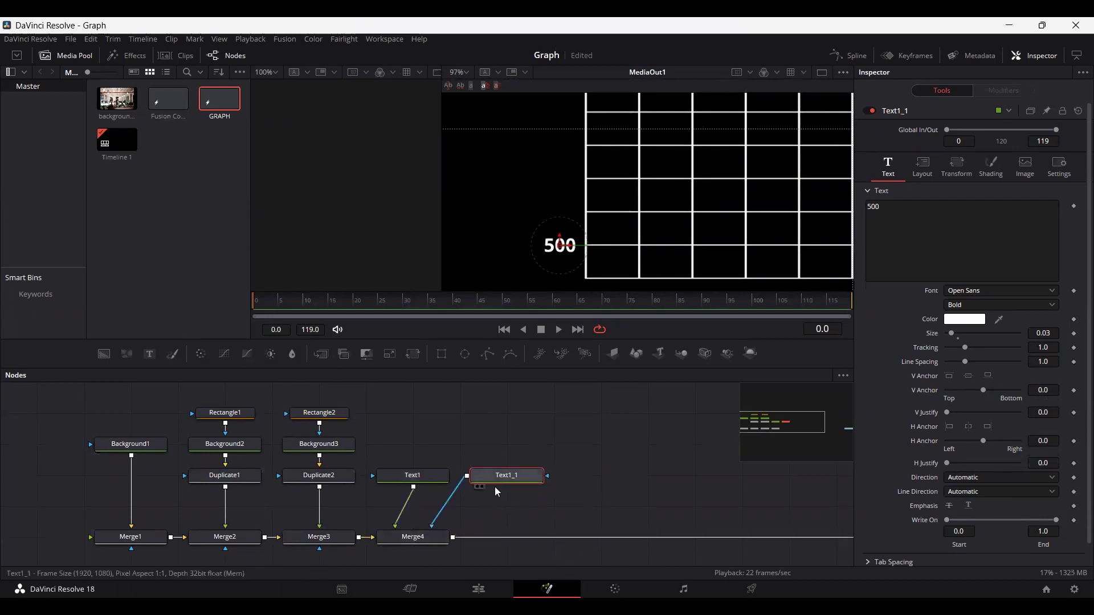
key("ctrl+z")
left_click_drag(547, 475, 454, 540)
left_click(507, 476)
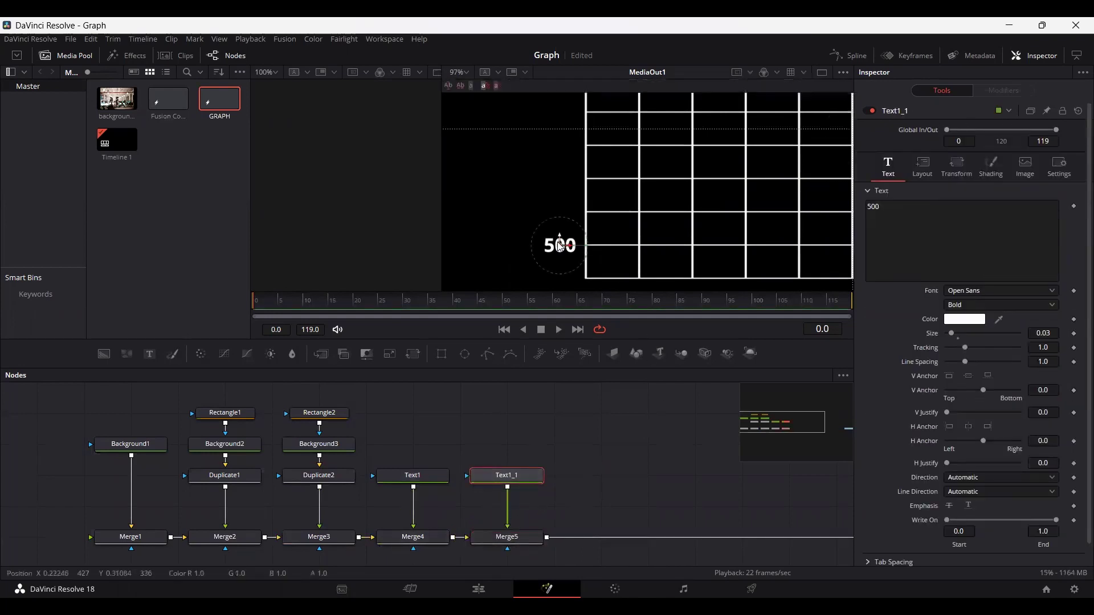
Move the copied label up to the next horizontal line, change its text to 1000 and right-align it with the 500 label.
left_click_drag(559, 245, 559, 214)
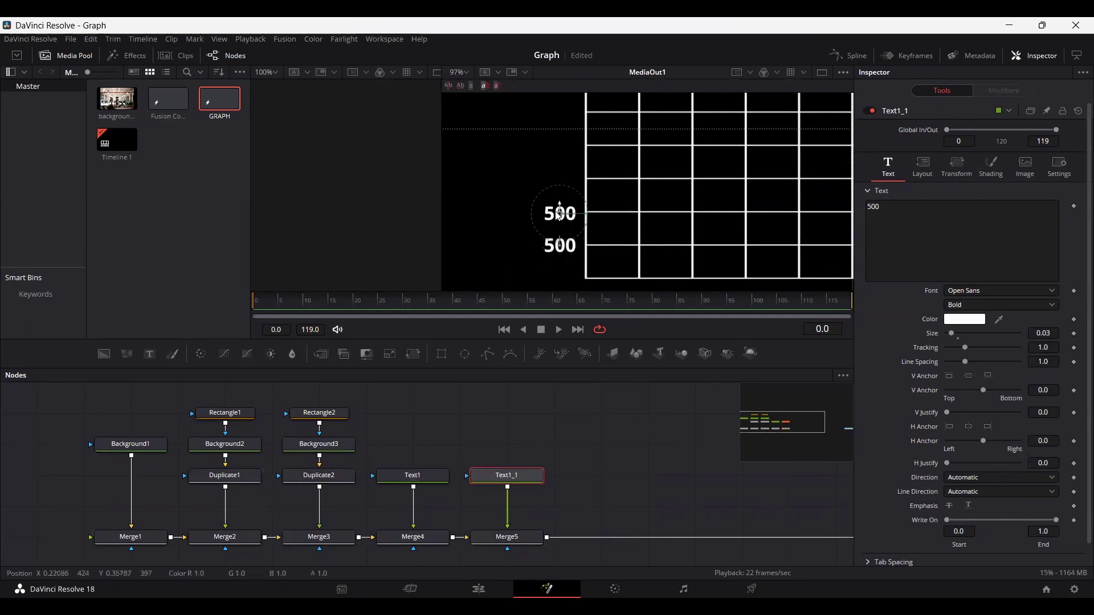
double_click(889, 200)
key("BackSpace")
type("100")
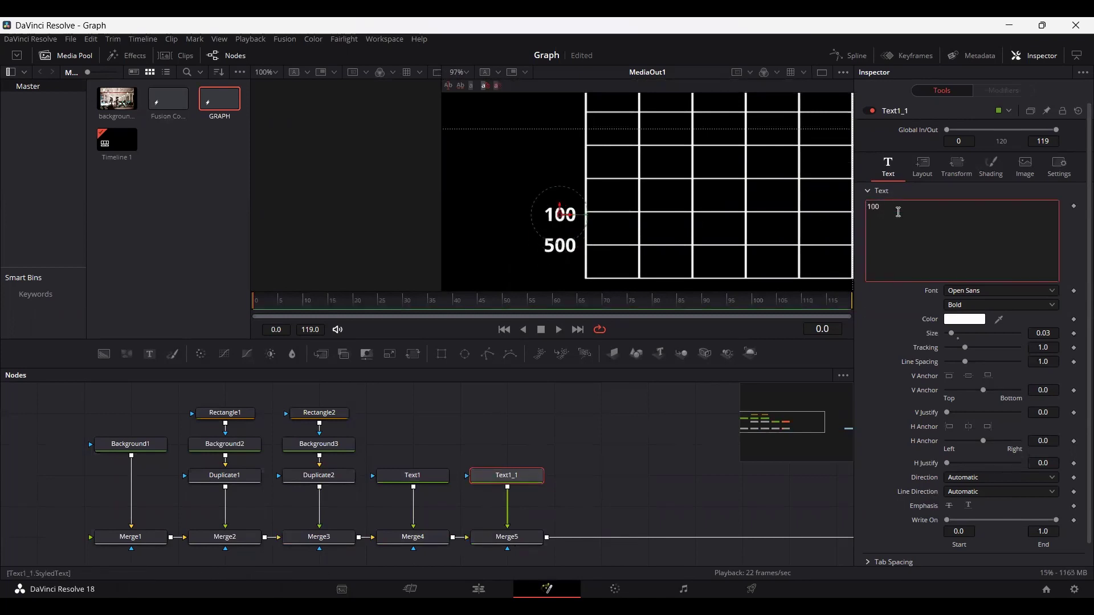
type("0")
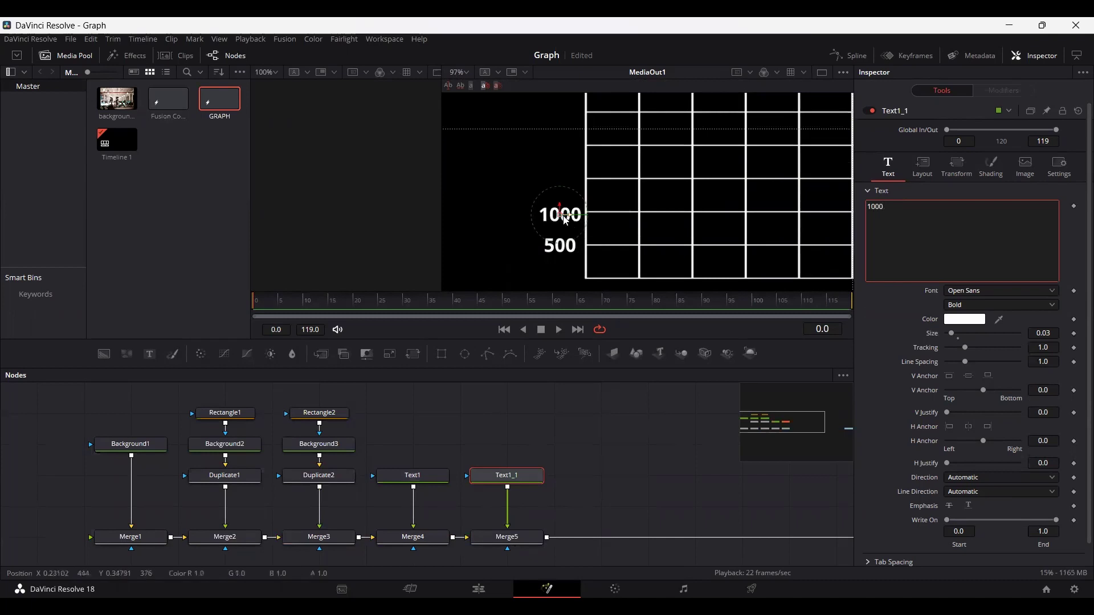
left_click_drag(568, 222, 562, 222)
left_click(597, 451)
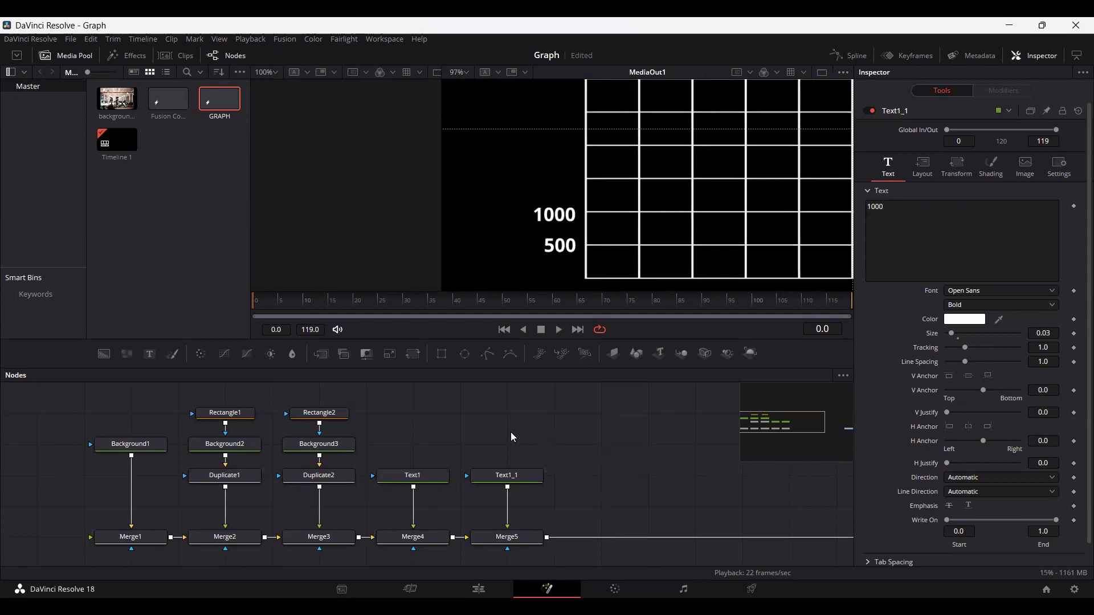
Duplicate the 1000 label's text node and merge the copy into the chain after Merge5.
left_click_drag(510, 431, 596, 473)
key("ctrl+c")
key("ctrl+v")
left_click_drag(456, 495, 363, 561)
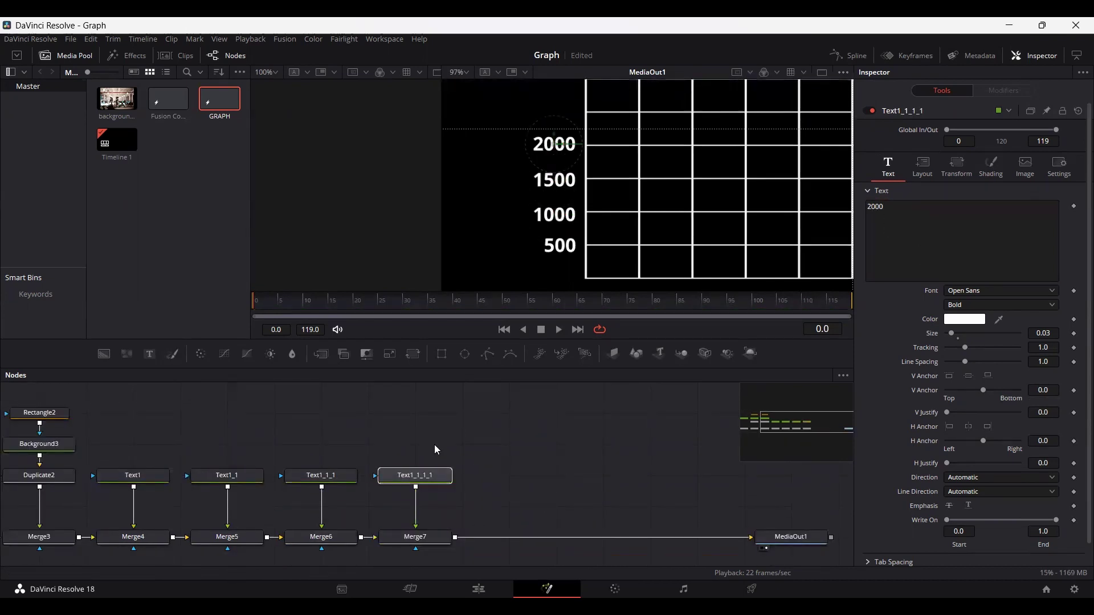
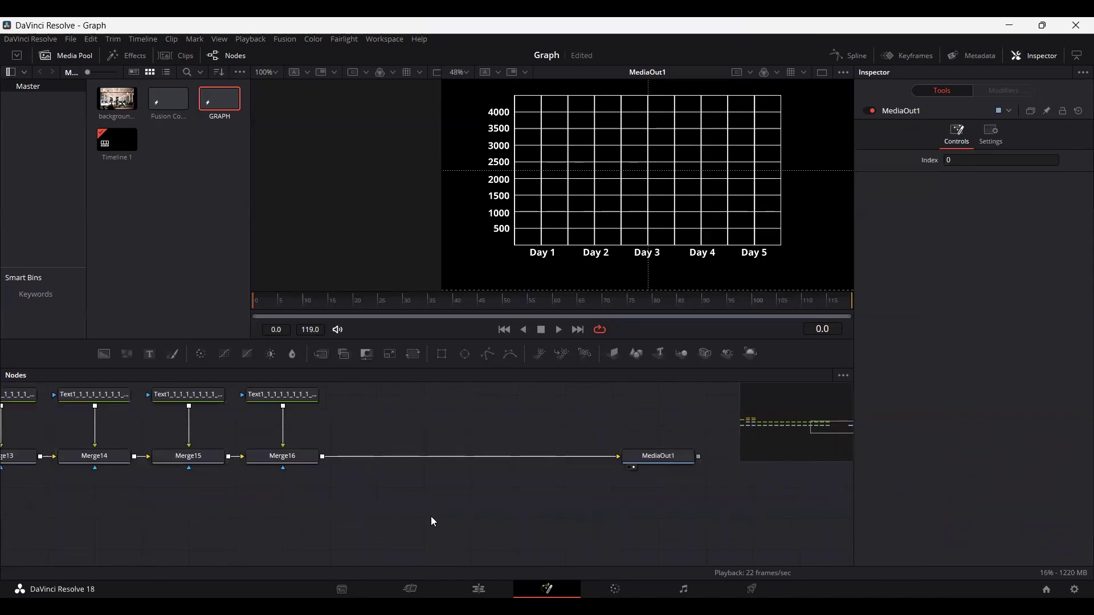
Add a Background node beyond Merge16 with a Polygon mask and set the background color to white (#ffffff).
left_click_drag(103, 354, 374, 465)
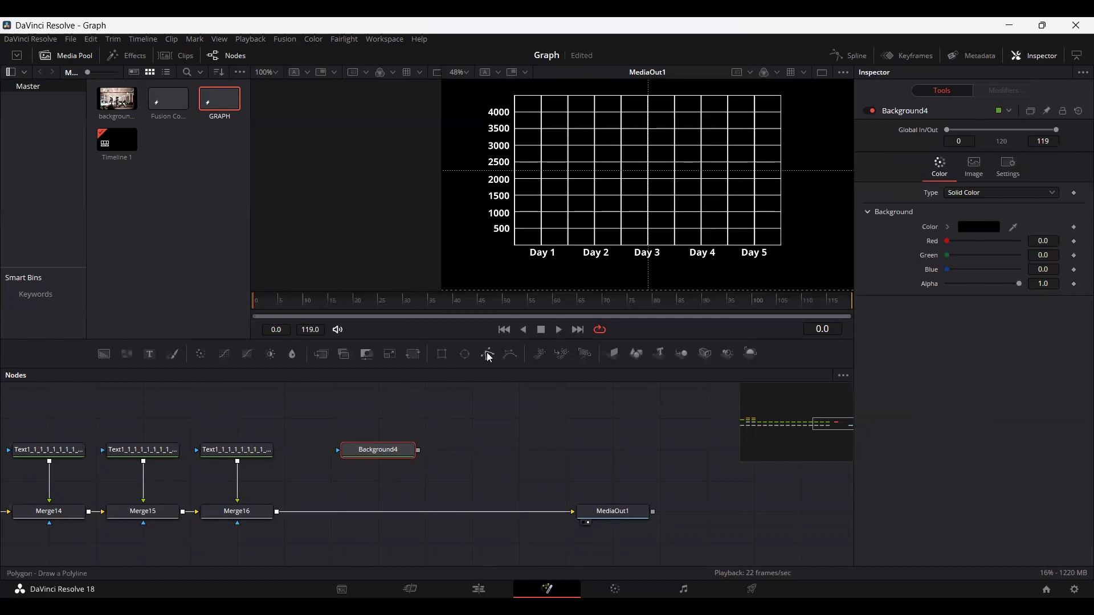
left_click_drag(488, 362, 400, 448)
left_click(377, 450)
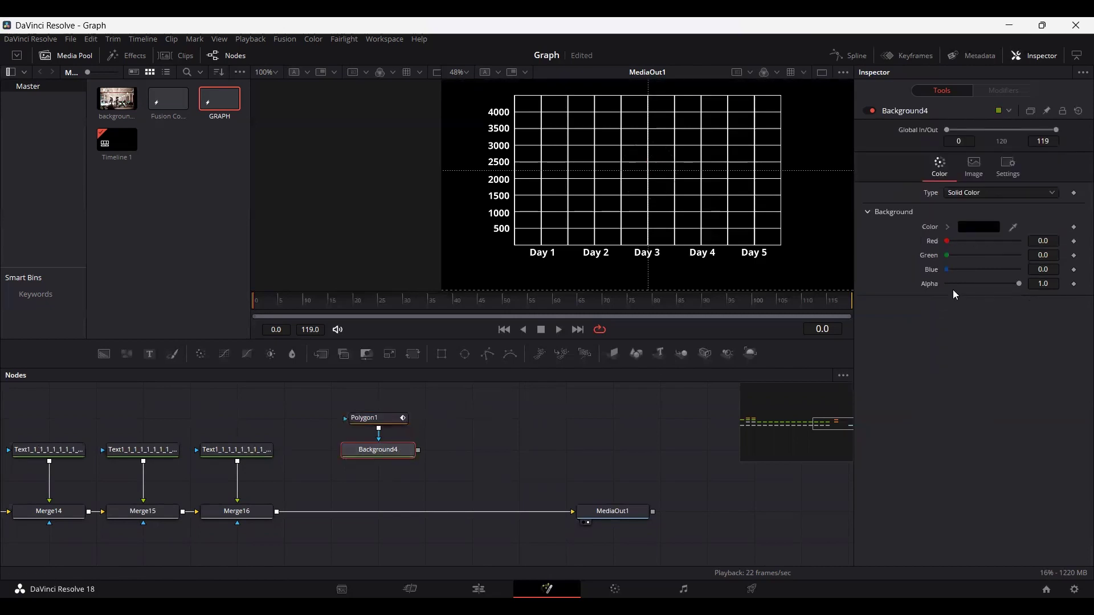
left_click(974, 227)
left_click_drag(669, 262, 678, 216)
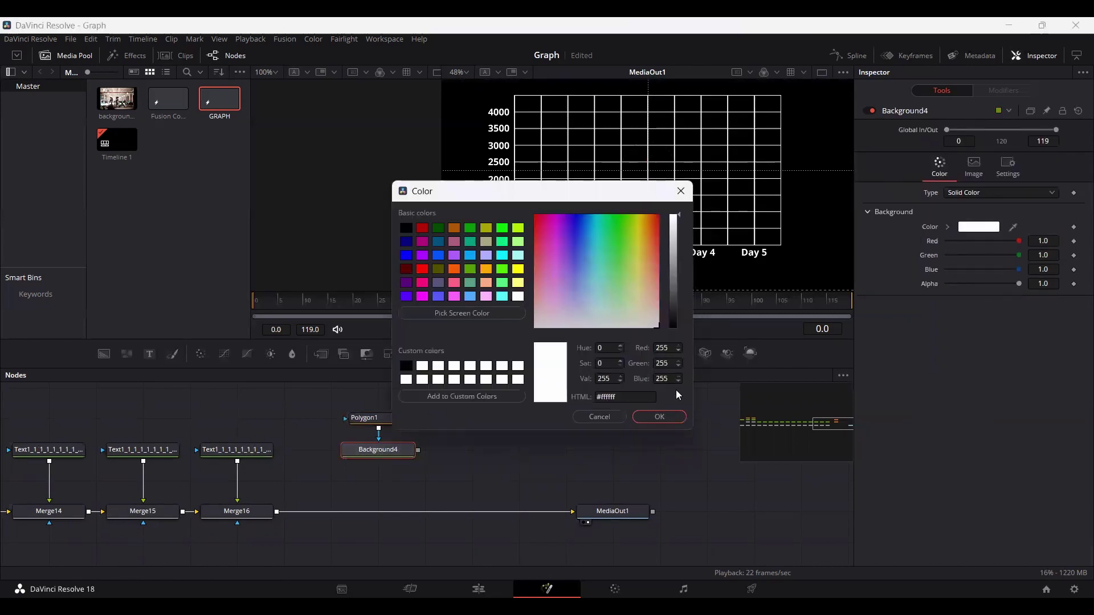
left_click(659, 417)
Start the Polygon1 graph line with a first point at the grid's lower-left corner.
left_click(376, 418)
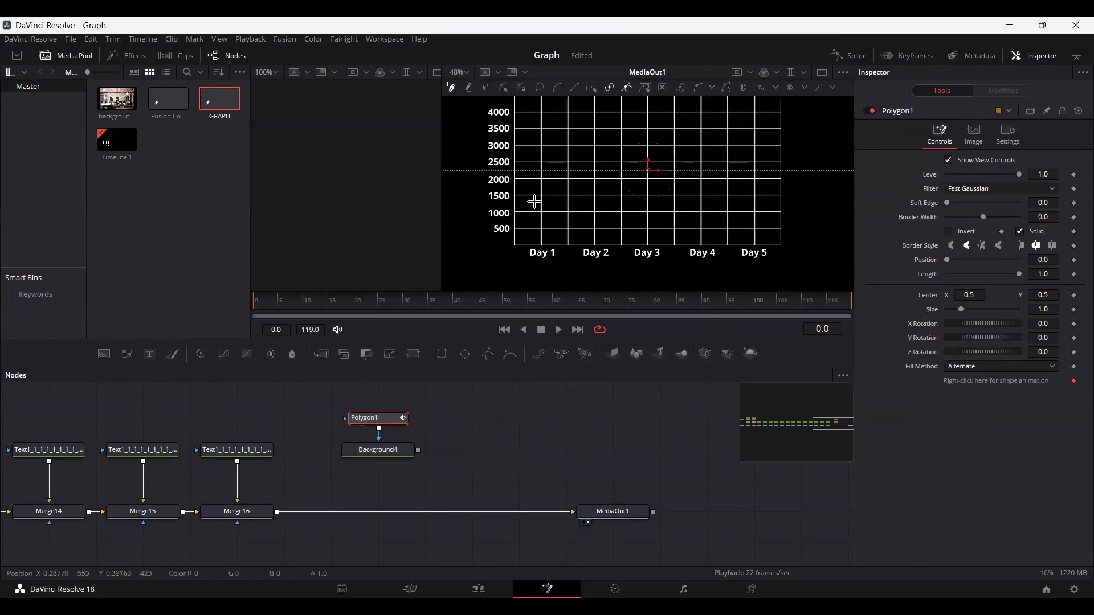
scroll(516, 219, "up", 4)
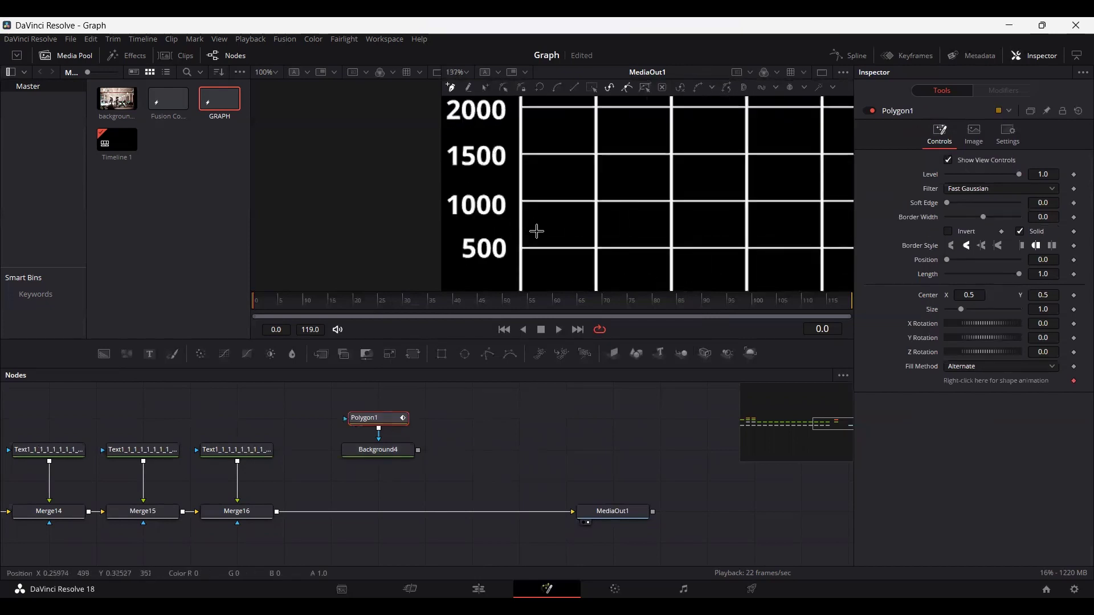
left_click_drag(536, 230, 535, 120)
scroll(533, 194, "up", 4)
left_click_drag(521, 194, 546, 249)
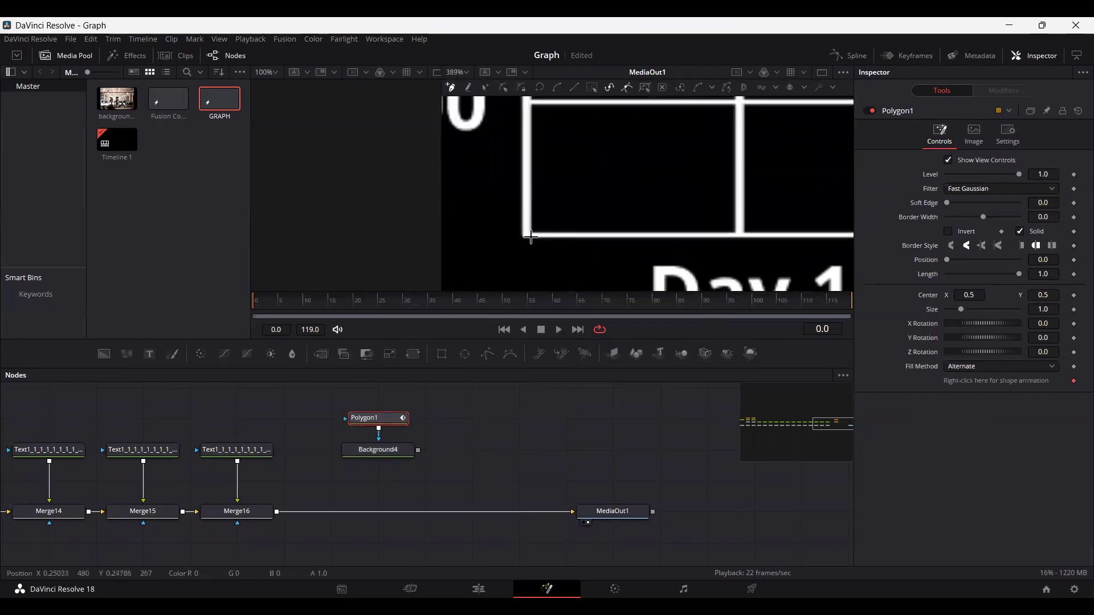
left_click(528, 233)
Place the graph line's second point where the first inner vertical line crosses the 3500 line.
scroll(604, 204, "down", 2)
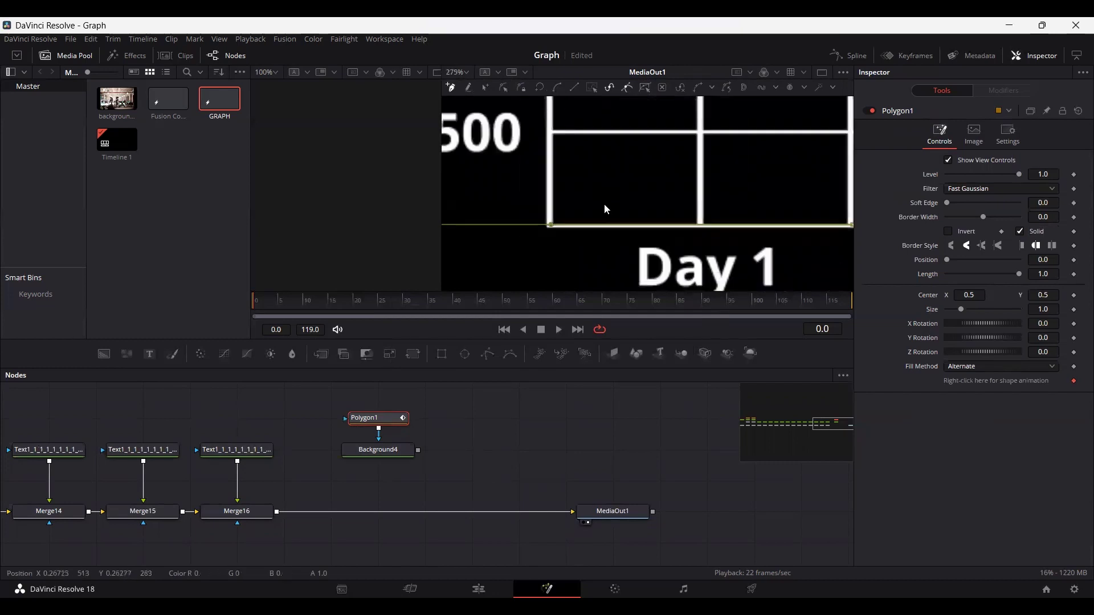
scroll(604, 203, "down", 4)
left_click_drag(615, 175, 548, 291)
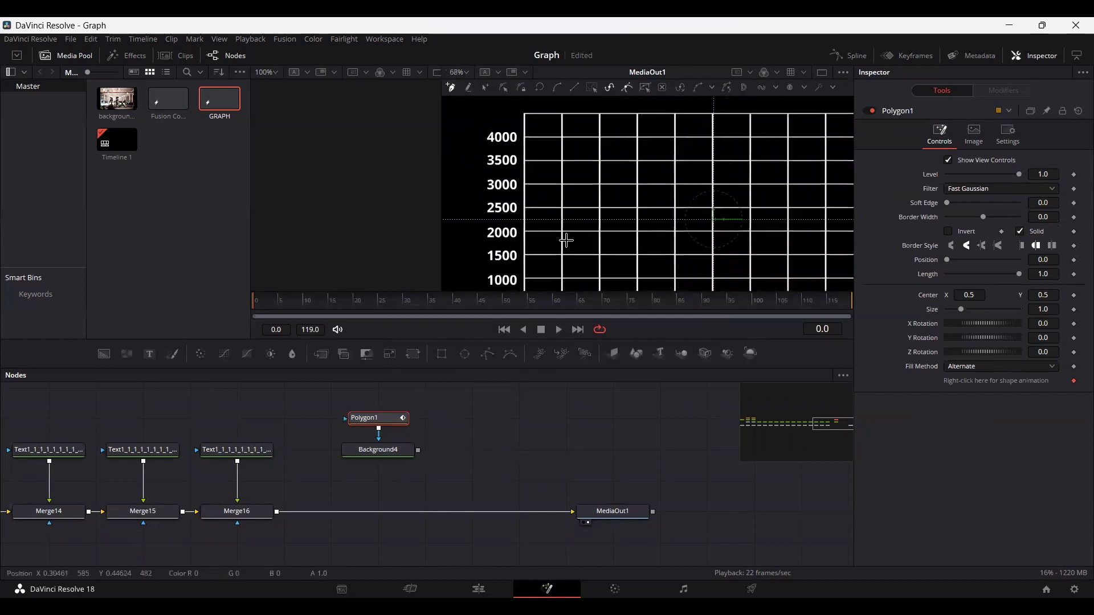
scroll(557, 176, "up", 5)
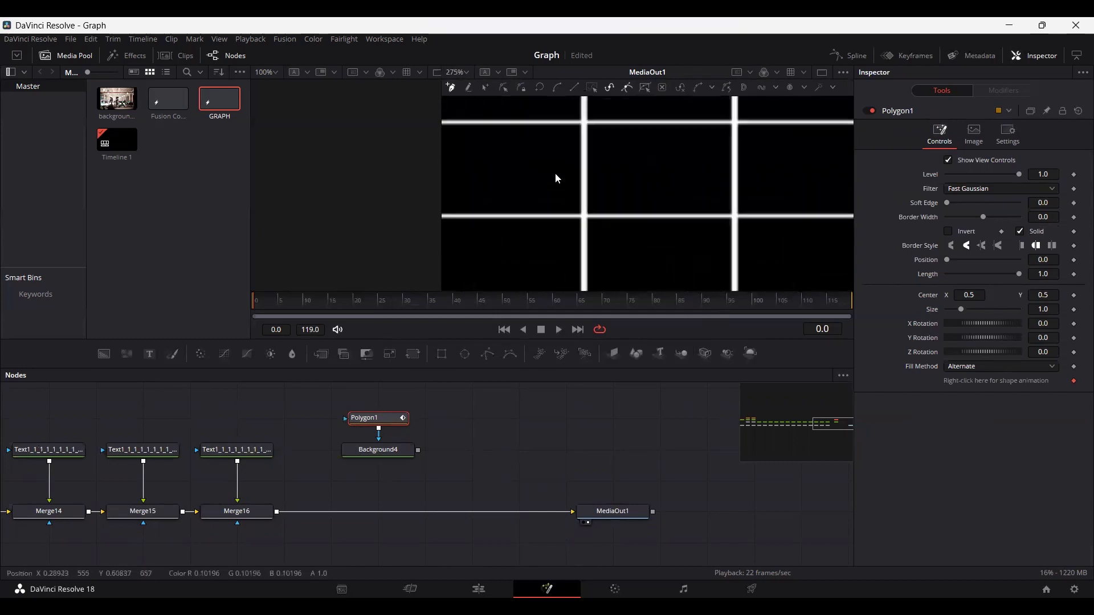
left_click(586, 131)
Place the graph line's third point where the vertical line above Day 2 crosses the 1500 line.
scroll(586, 131, "down", 3)
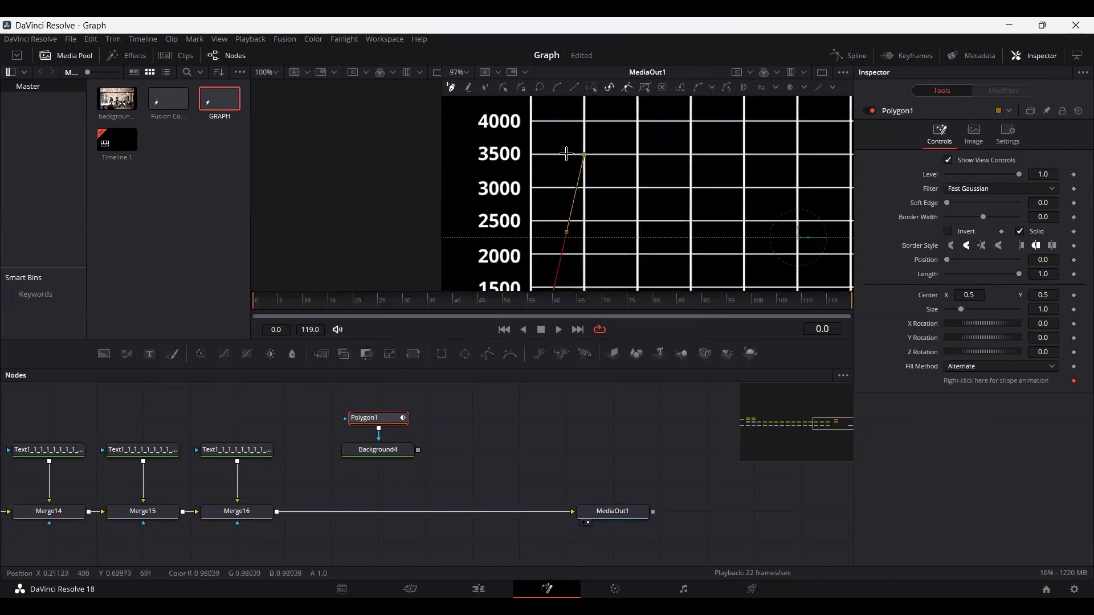
left_click_drag(664, 200, 557, 167)
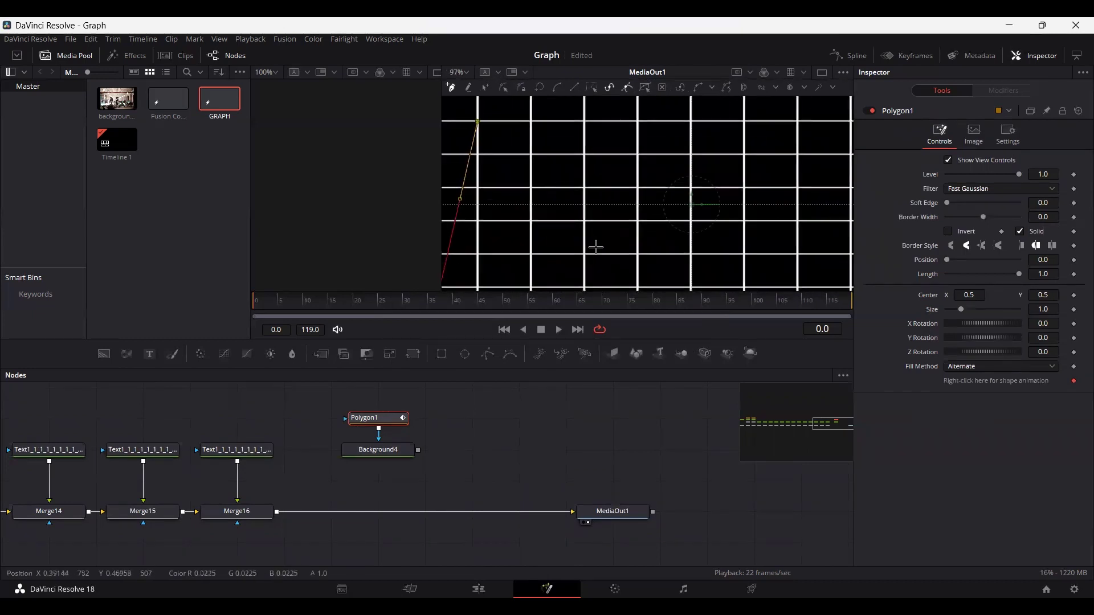
left_click_drag(604, 222, 679, 219)
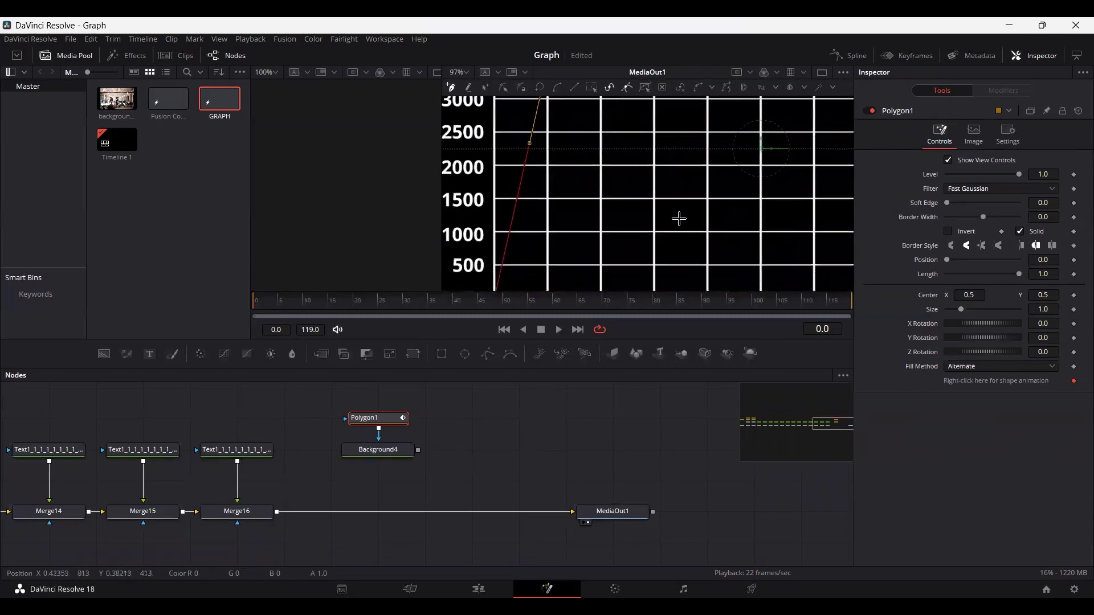
left_click(653, 198)
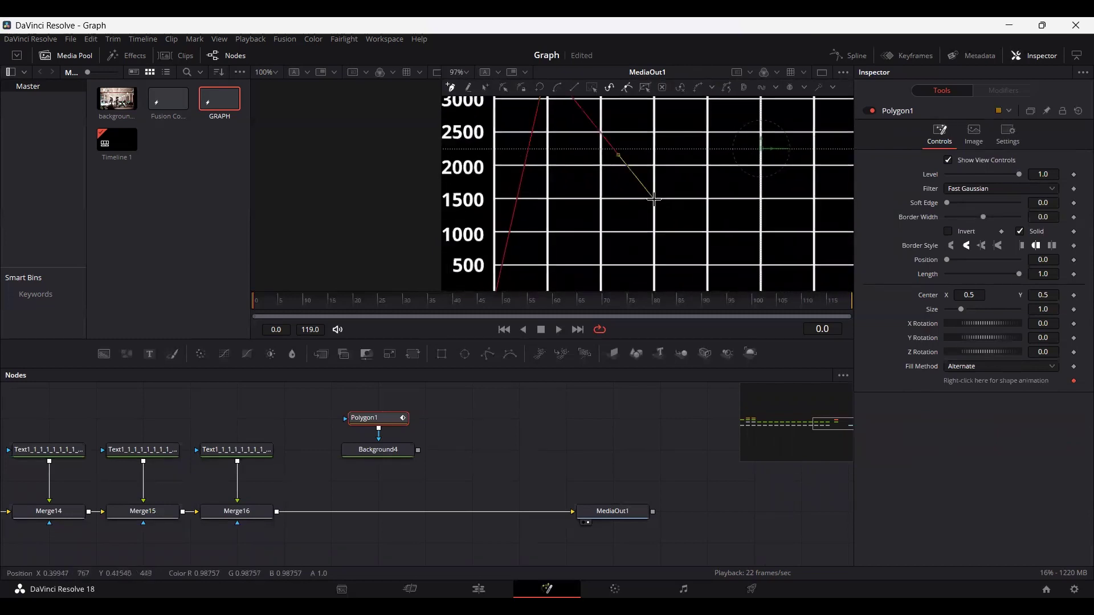
Continue the graph line through Day 3 at 3000, Day 4 at 500 and Day 5 at 2000, ending on the grid's right edge at 1500.
left_click_drag(700, 224, 634, 272)
scroll(606, 237, "down", 2)
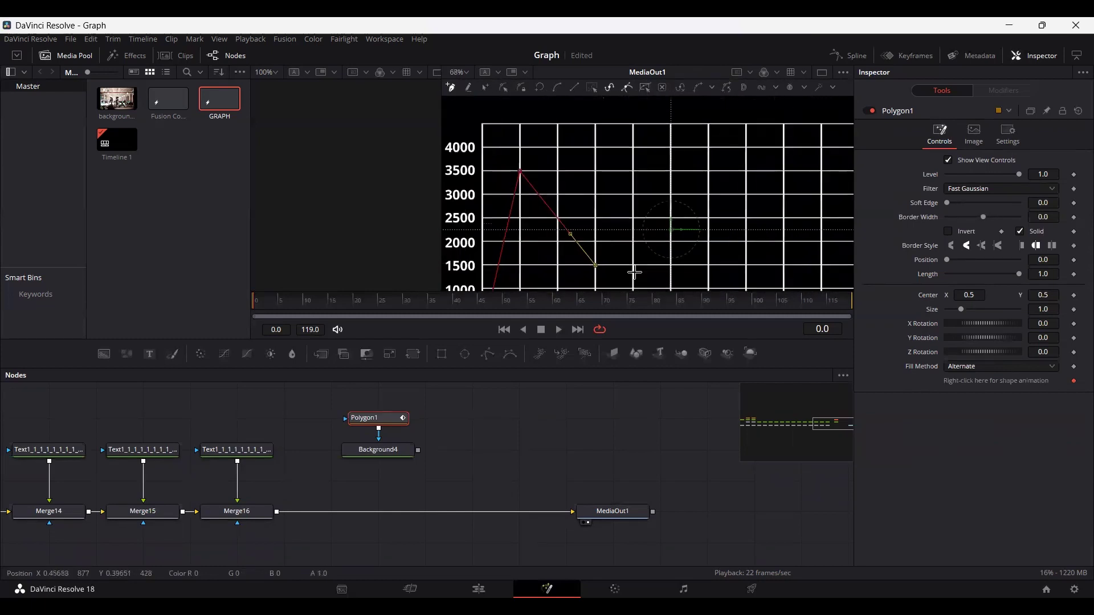
left_click(670, 194)
left_click_drag(771, 251, 646, 174)
scroll(648, 224, "up", 2)
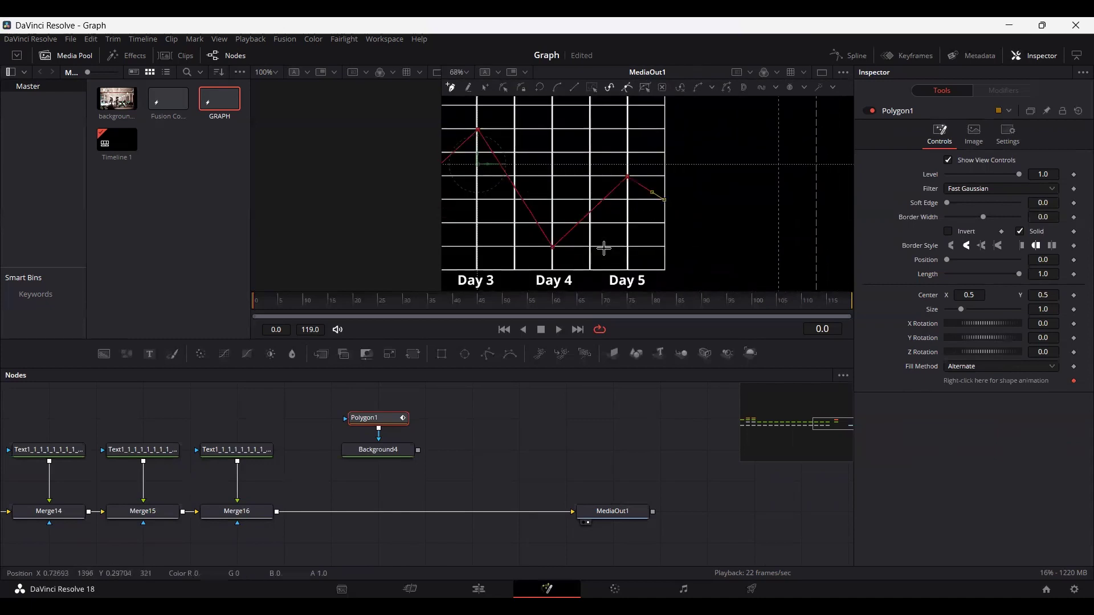
scroll(603, 246, "down", 2)
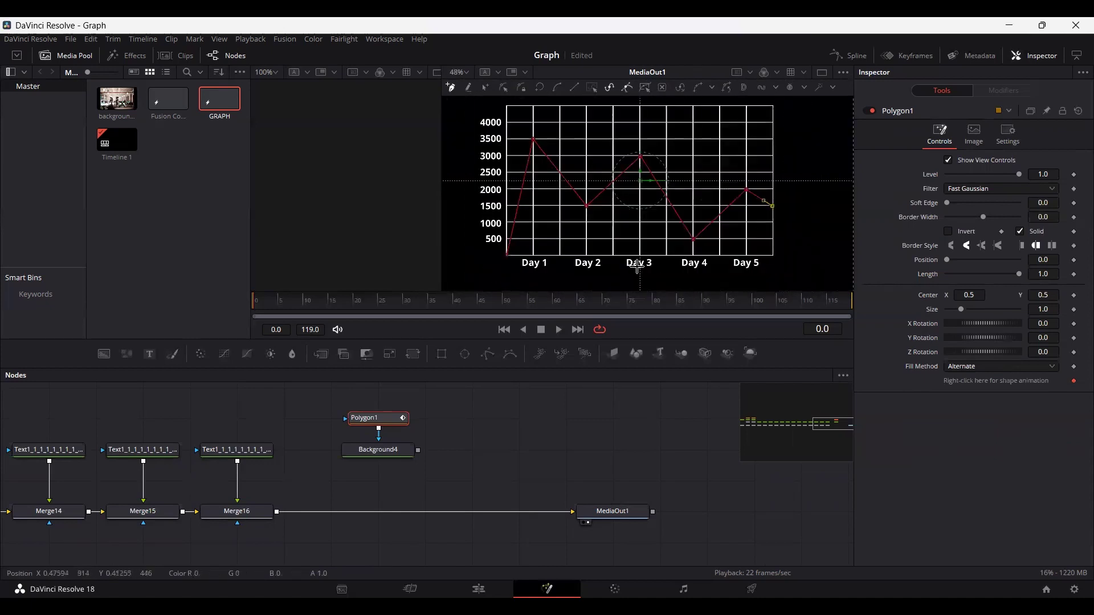
Merge Background4 into the chain after Merge16 and make Polygon1 an outline with Solid off and a border width of 0.002.
left_click_drag(418, 450, 268, 512)
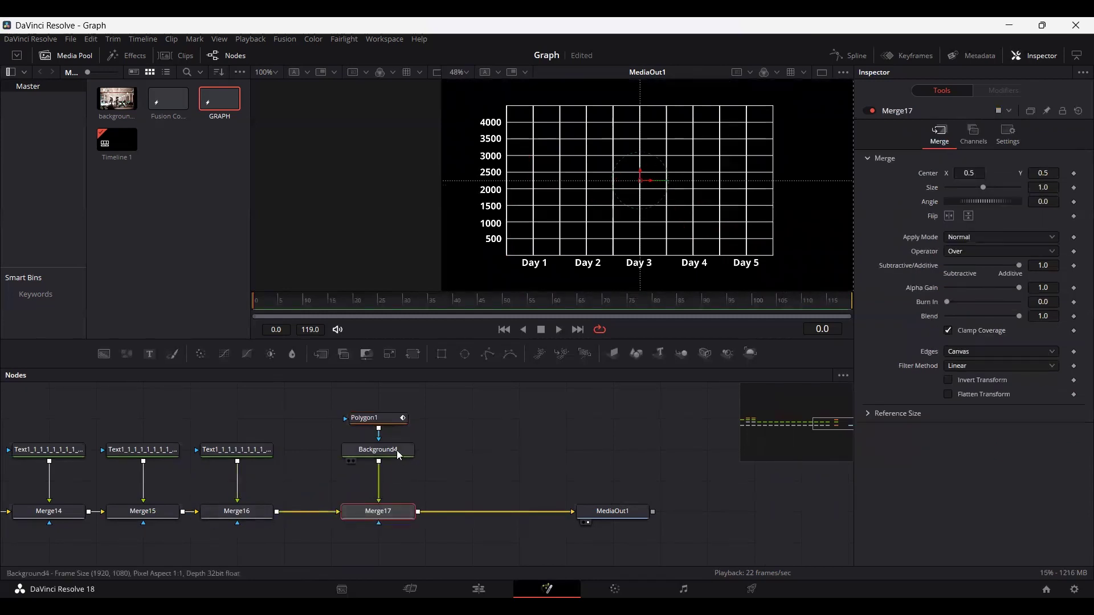
left_click(380, 420)
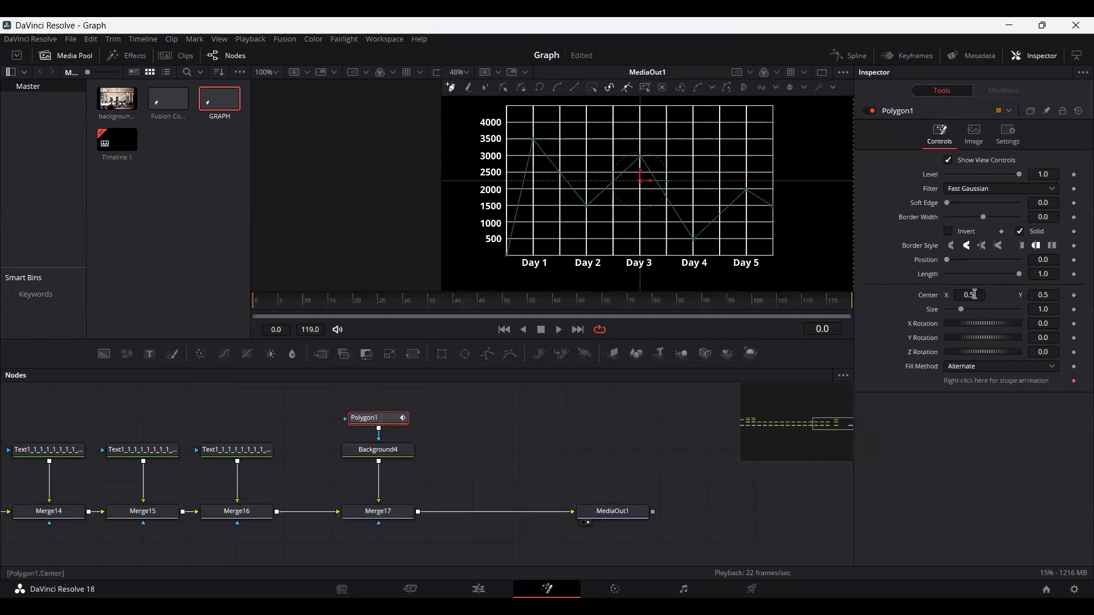
left_click(1020, 232)
left_click(1054, 219)
type("02")
key("Return")
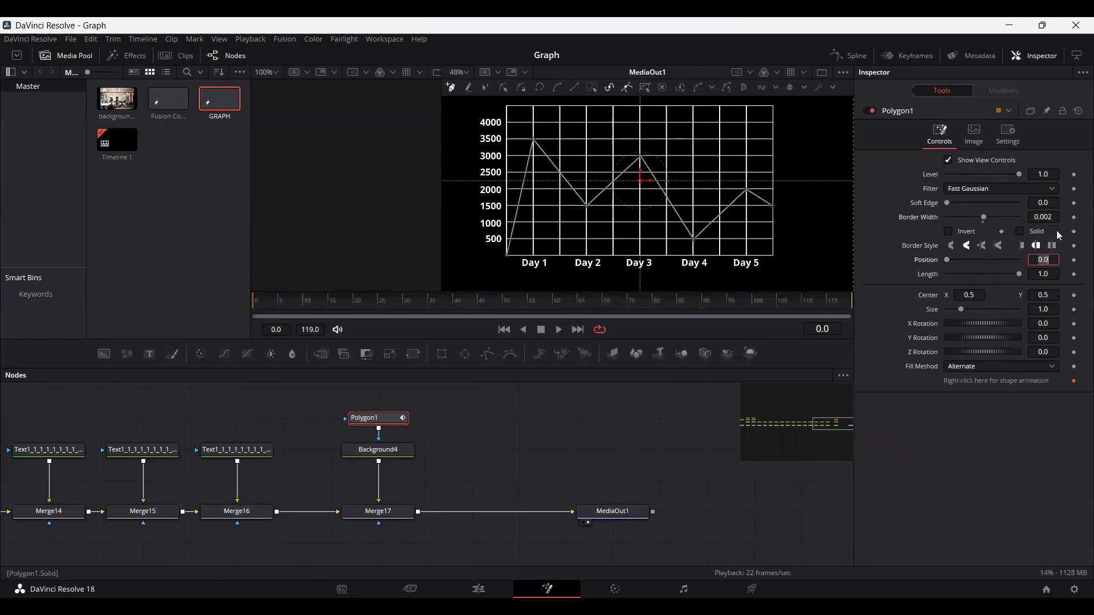
left_click(567, 437)
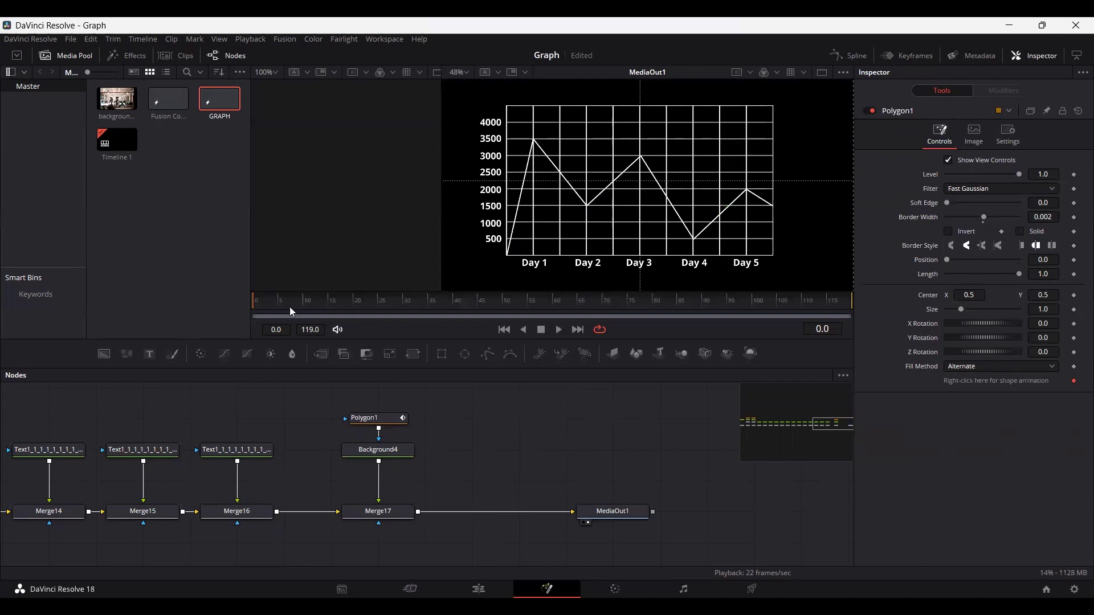
Keyframe Polygon1's Length at 1.0 on frame 50 and at 0.0 on frame 0.
left_click(468, 315)
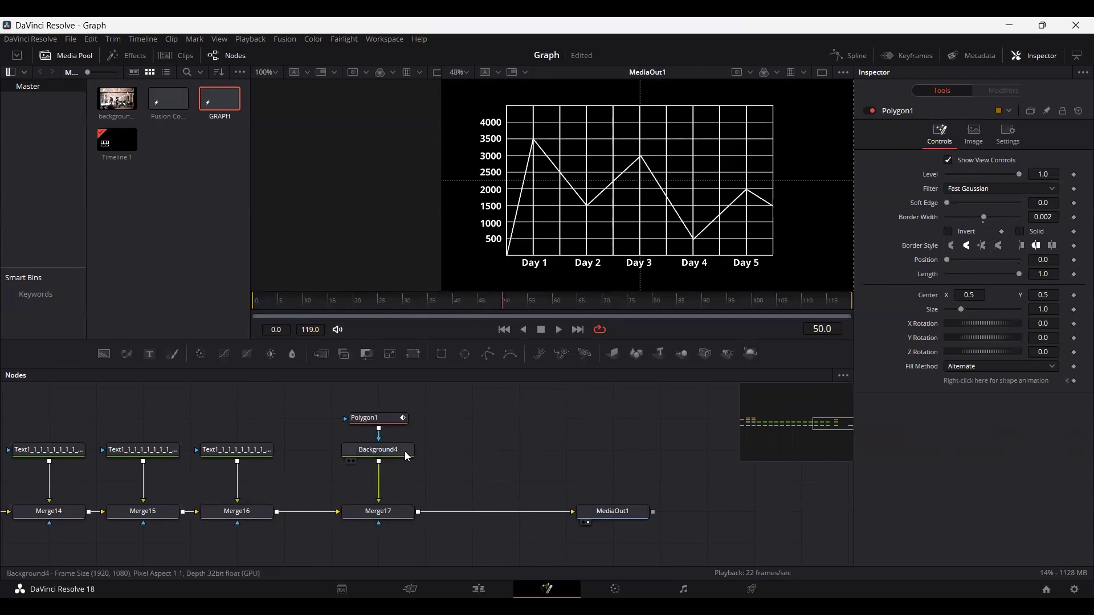
left_click(384, 421)
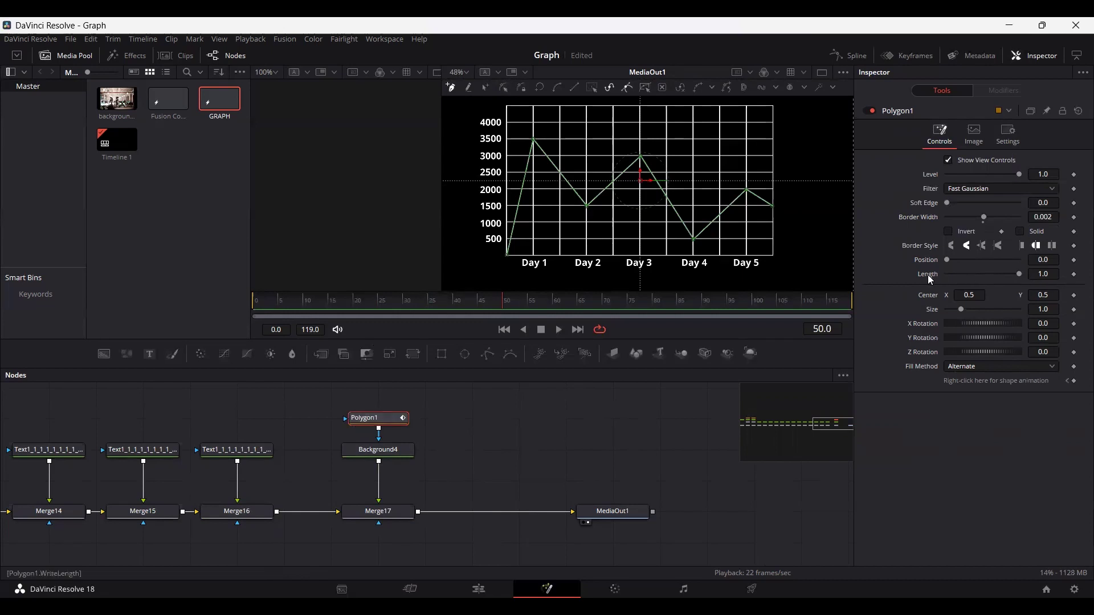
left_click(1073, 274)
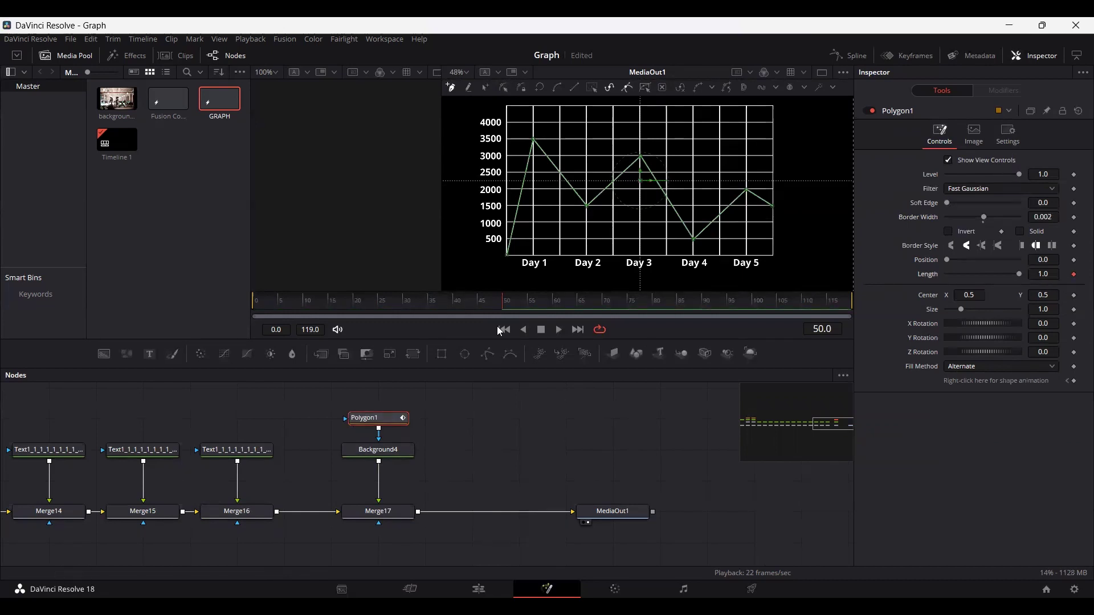
left_click_drag(350, 299, 223, 304)
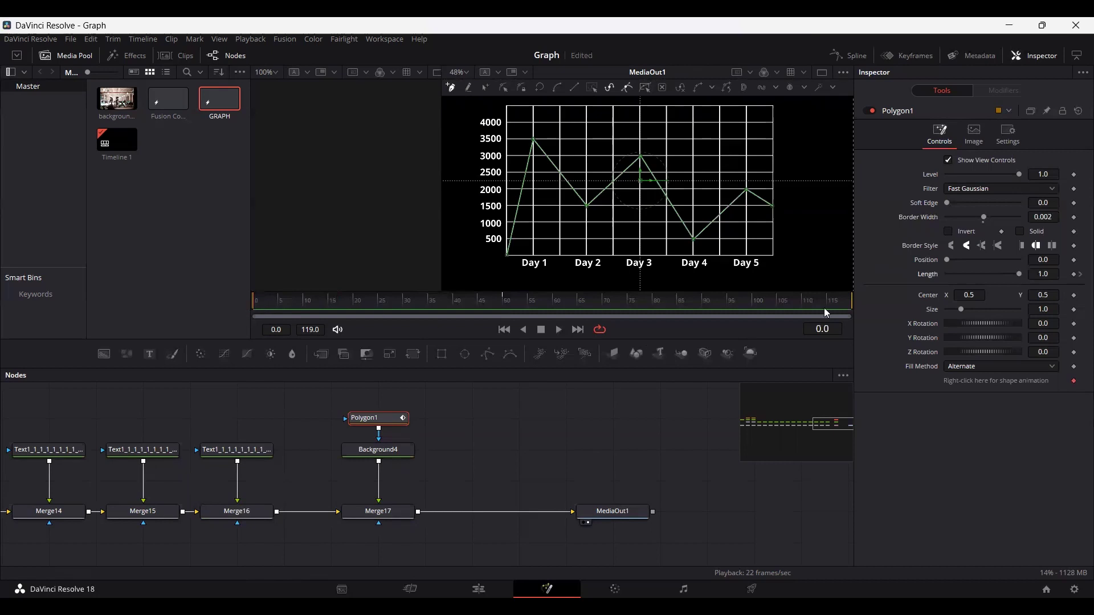
left_click_drag(1019, 274, 939, 276)
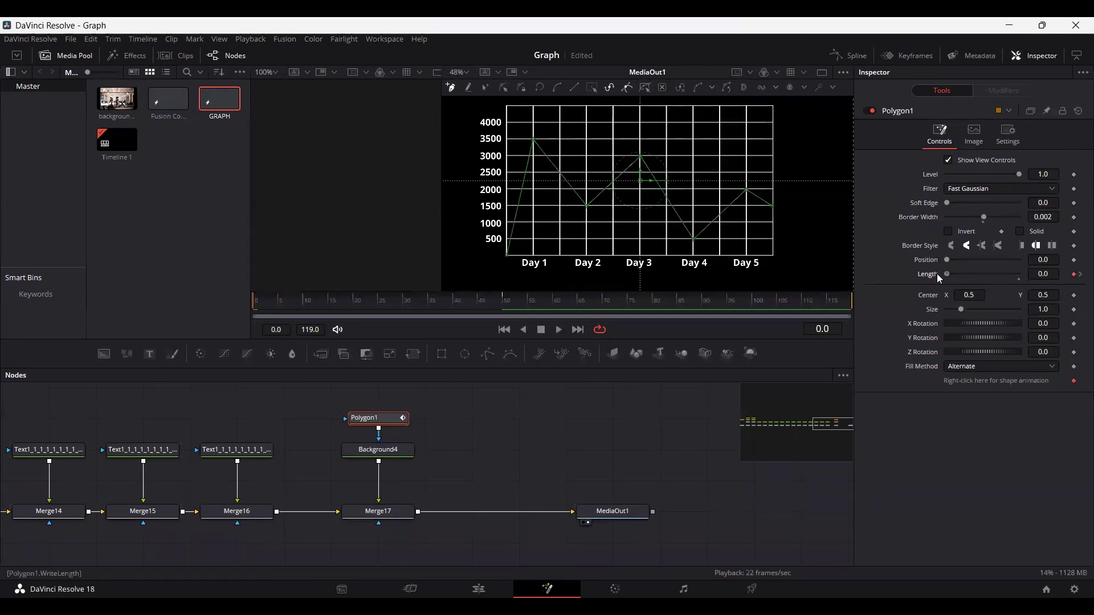
left_click(518, 450)
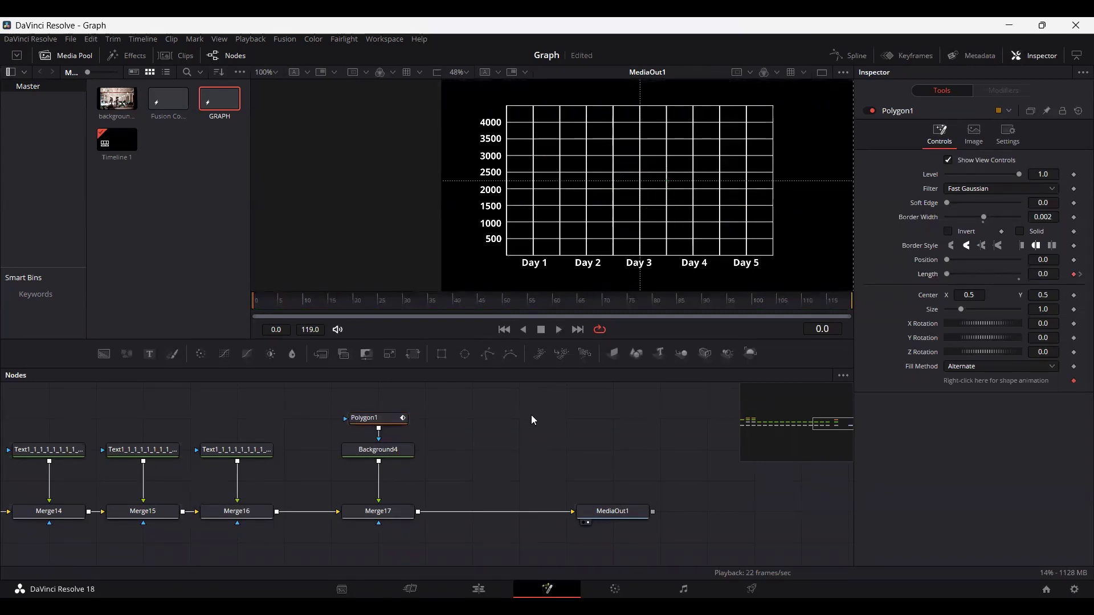
Play the composition from frame 0 to preview the graph line drawing on.
scroll(524, 437, "down", 2)
scroll(529, 425, "up", 1)
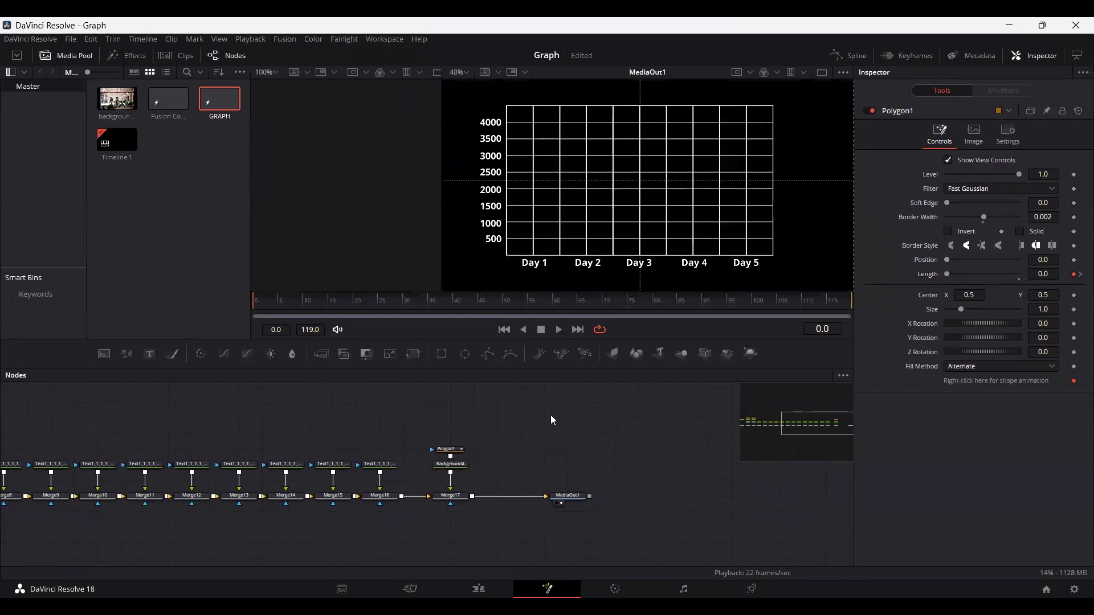
right_click(470, 216)
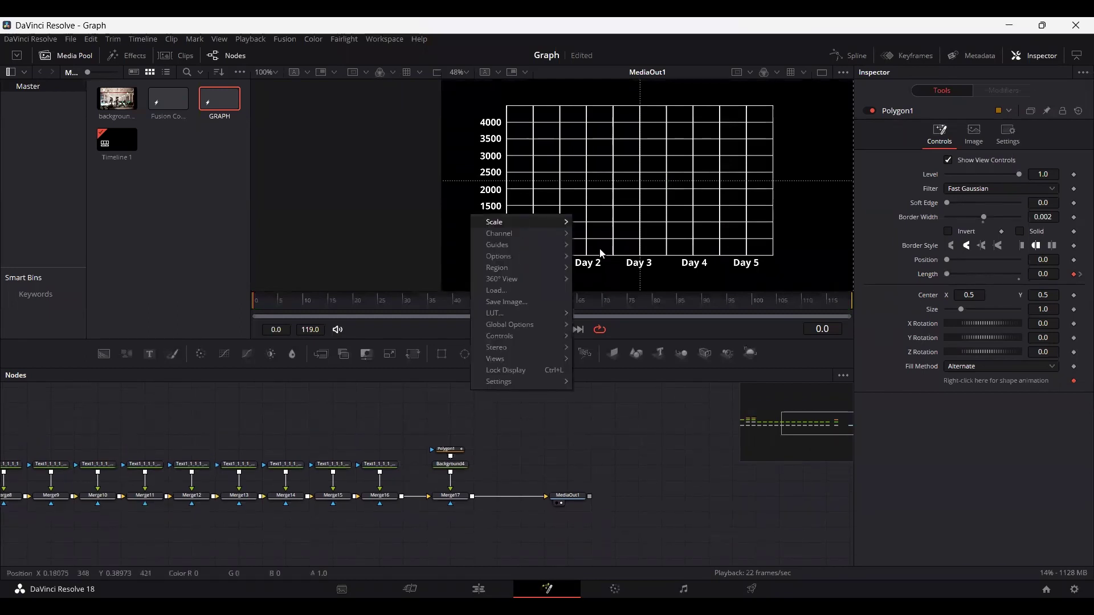
left_click(606, 275)
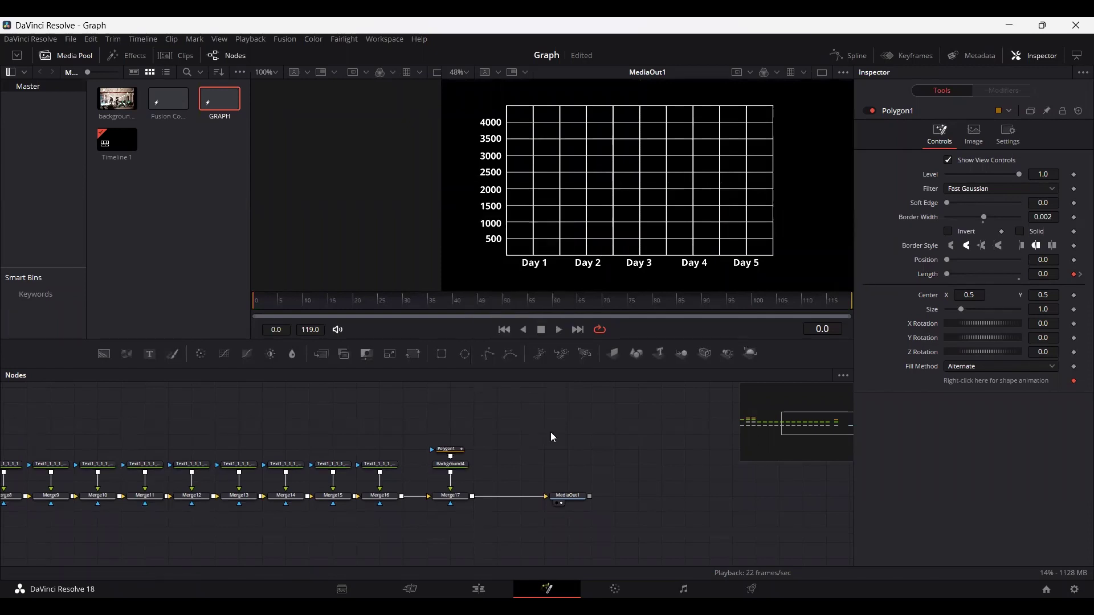
key("space")
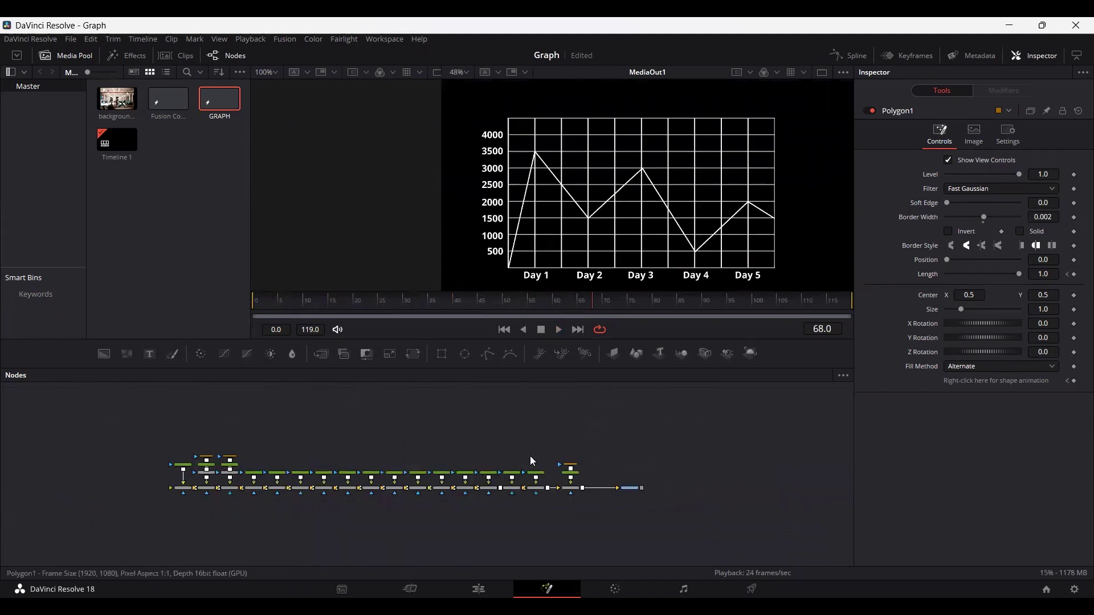
Move Background1 and Merge1 together away from Merge2 to make room for another node at the chain's start.
scroll(463, 444, "up", 4)
left_click_drag(384, 458, 668, 439)
left_click_drag(397, 459, 610, 446)
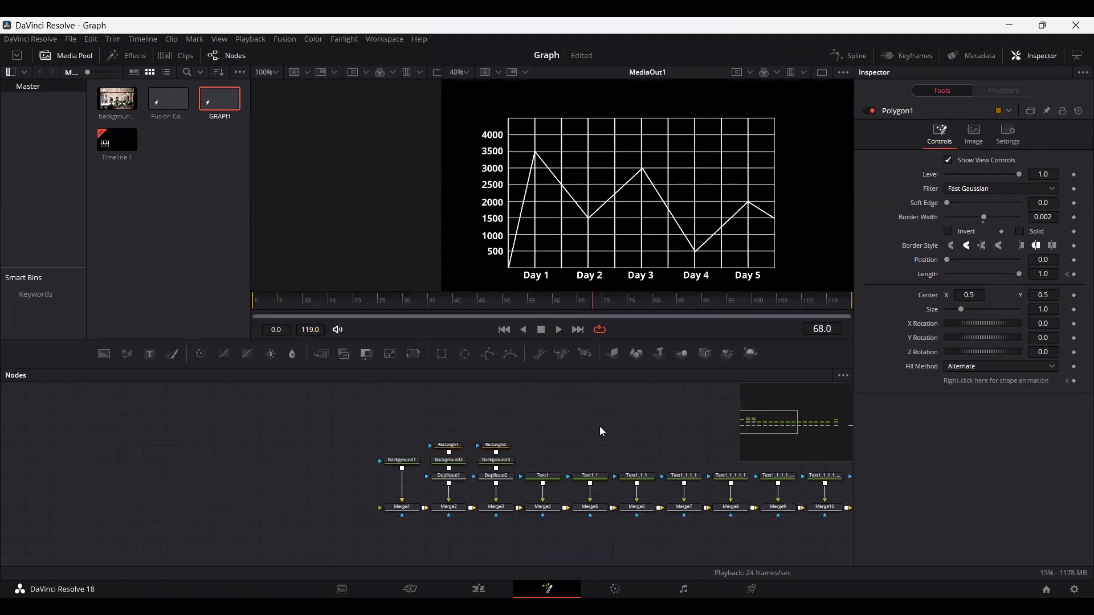
scroll(615, 245, "down", 2)
left_click_drag(542, 217, 553, 193)
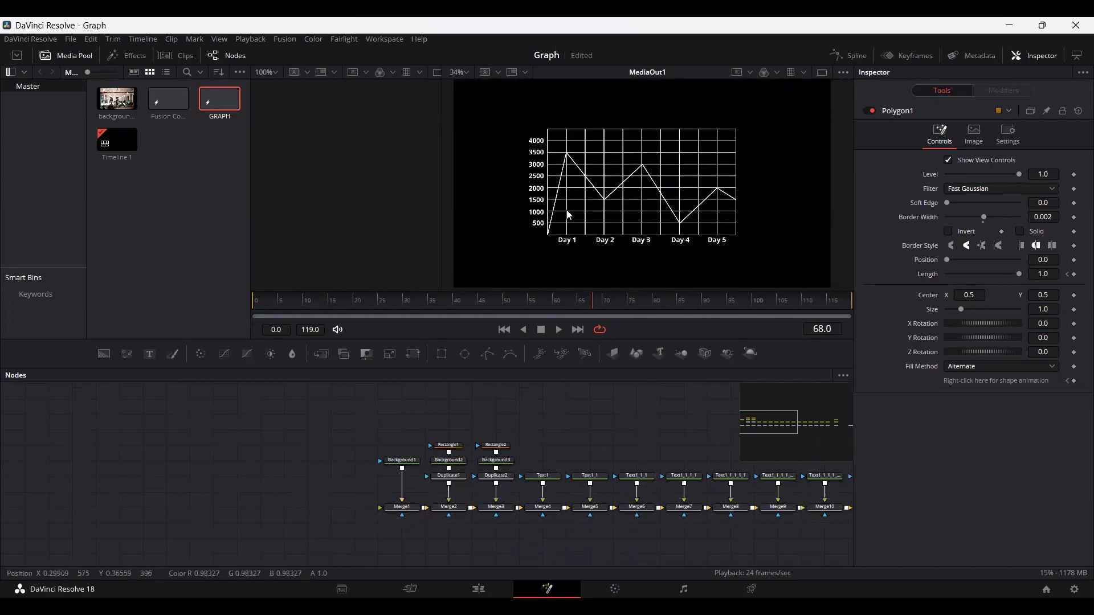
scroll(377, 450, "up", 5)
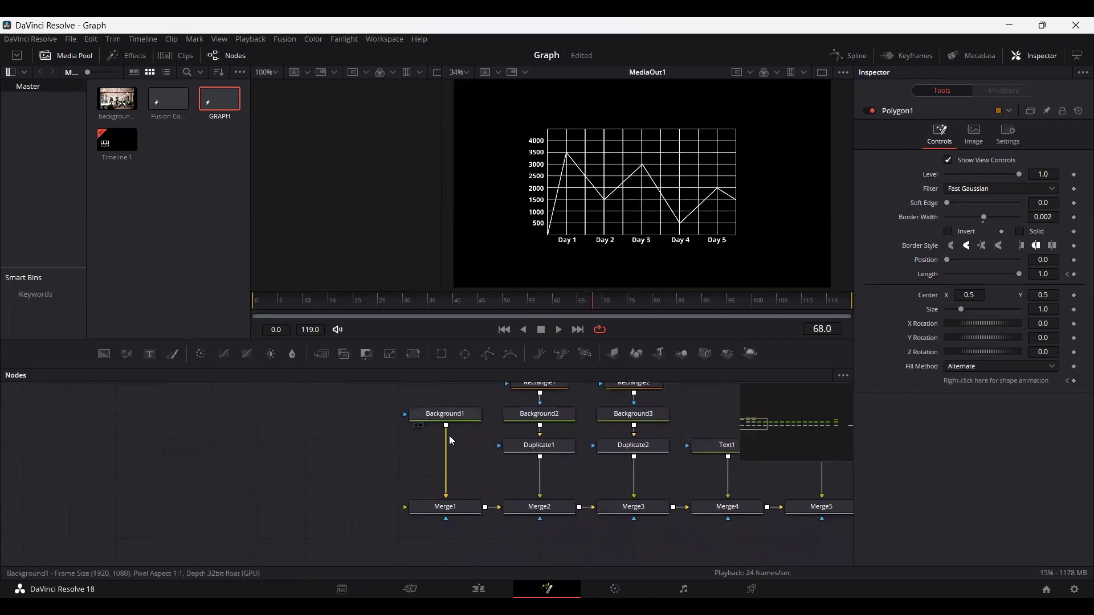
left_click_drag(373, 403, 459, 511)
left_click_drag(444, 414, 303, 414)
left_click(414, 434)
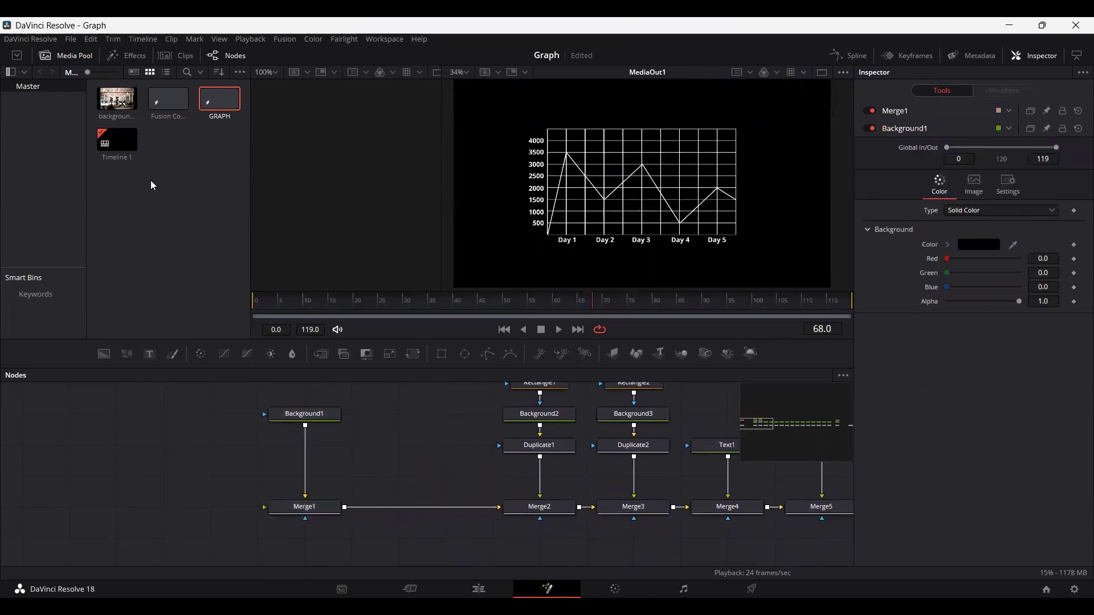
Add background-image.png to the composition and merge it into the chain between Merge1 and Merge2.
left_click(117, 98)
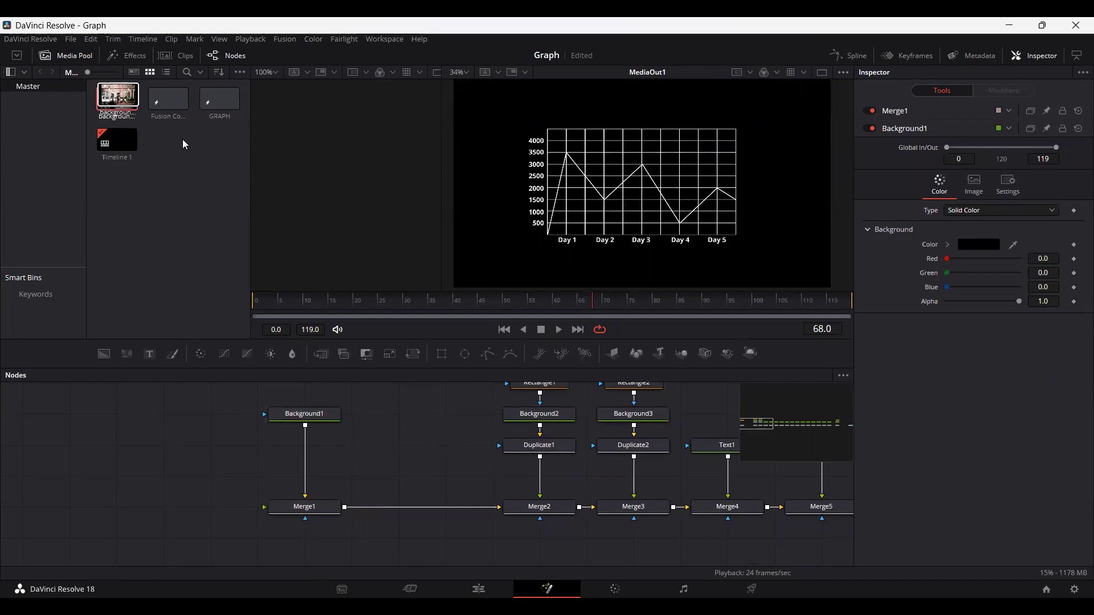
left_click_drag(408, 426, 426, 432)
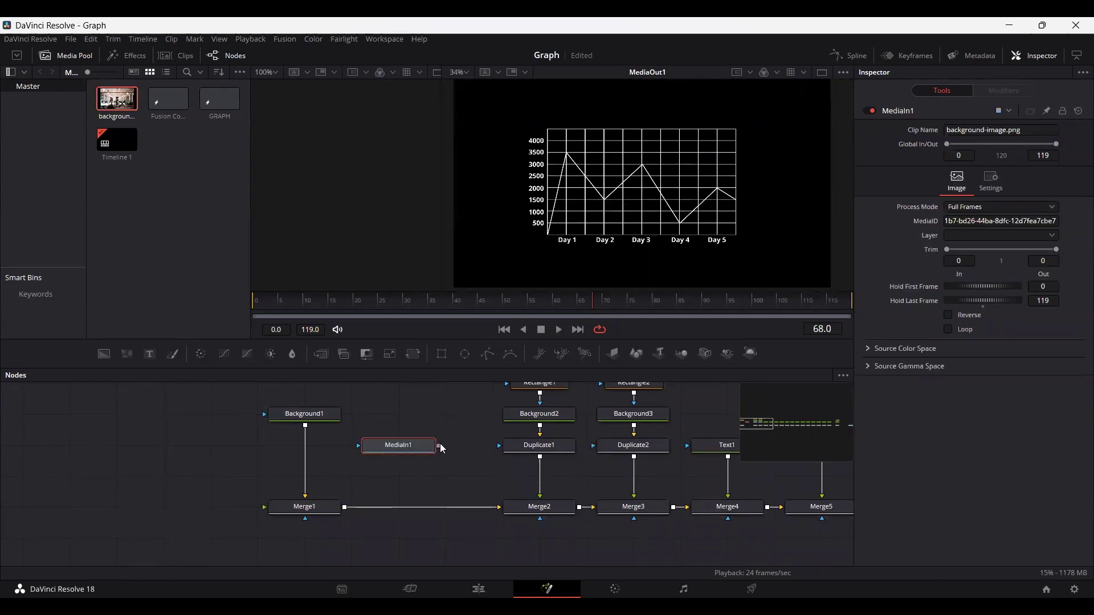
left_click_drag(439, 448, 346, 508)
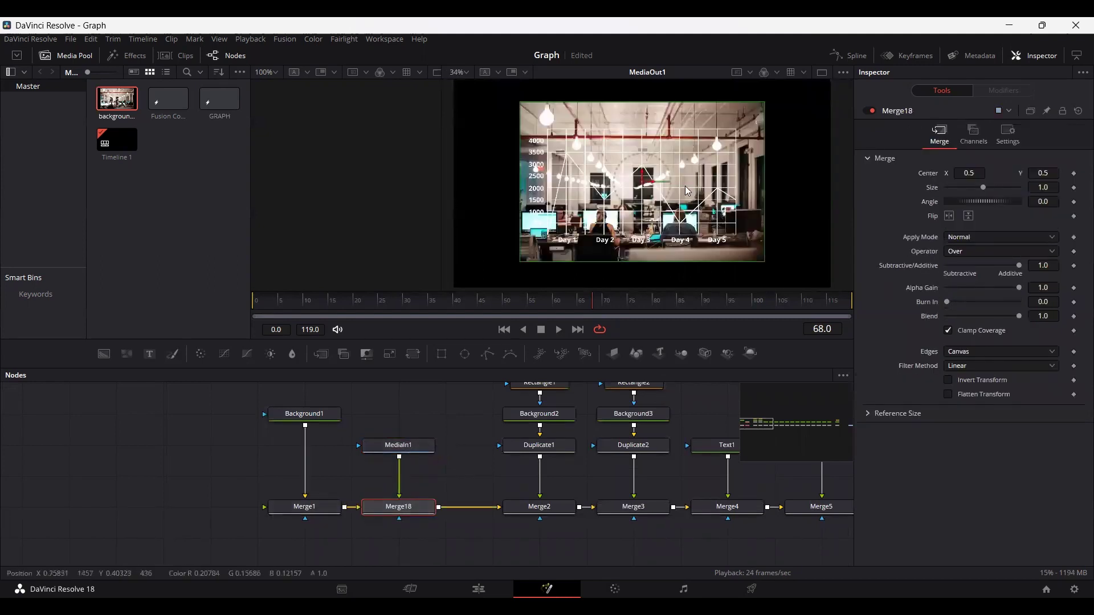
Enlarge the background image to a merge size of 1.83 so it covers the whole frame.
left_click_drag(984, 186, 992, 188)
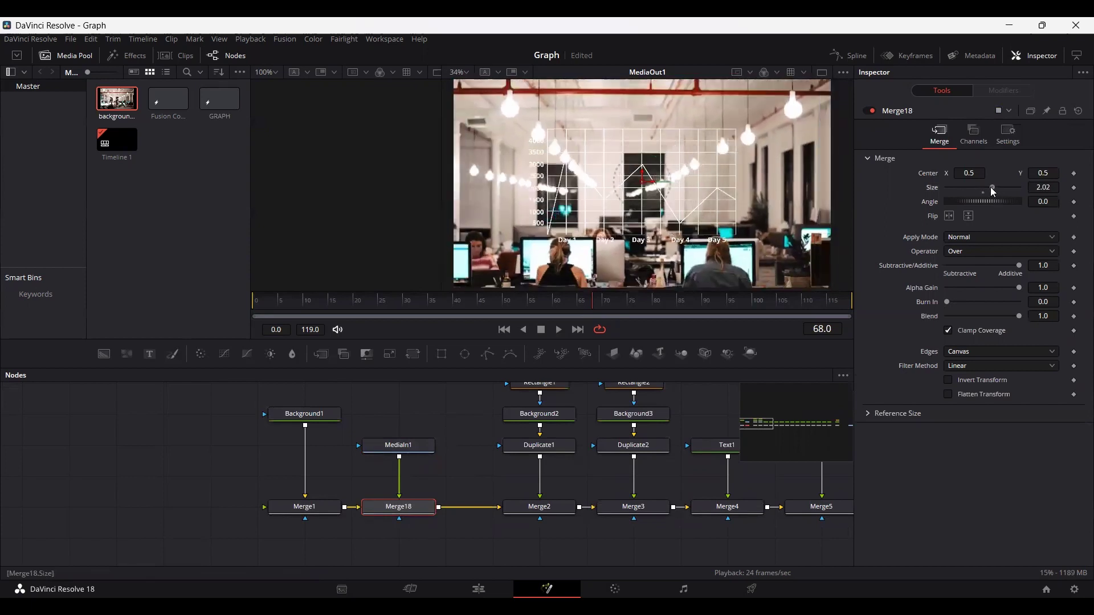
scroll(603, 191, "down", 1)
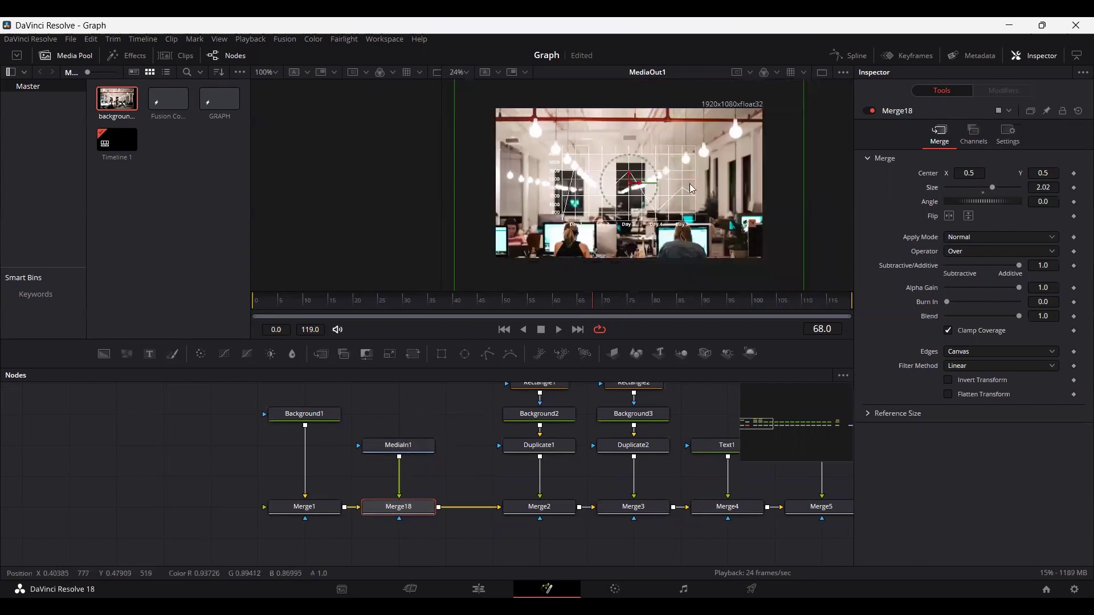
left_click_drag(992, 187, 992, 191)
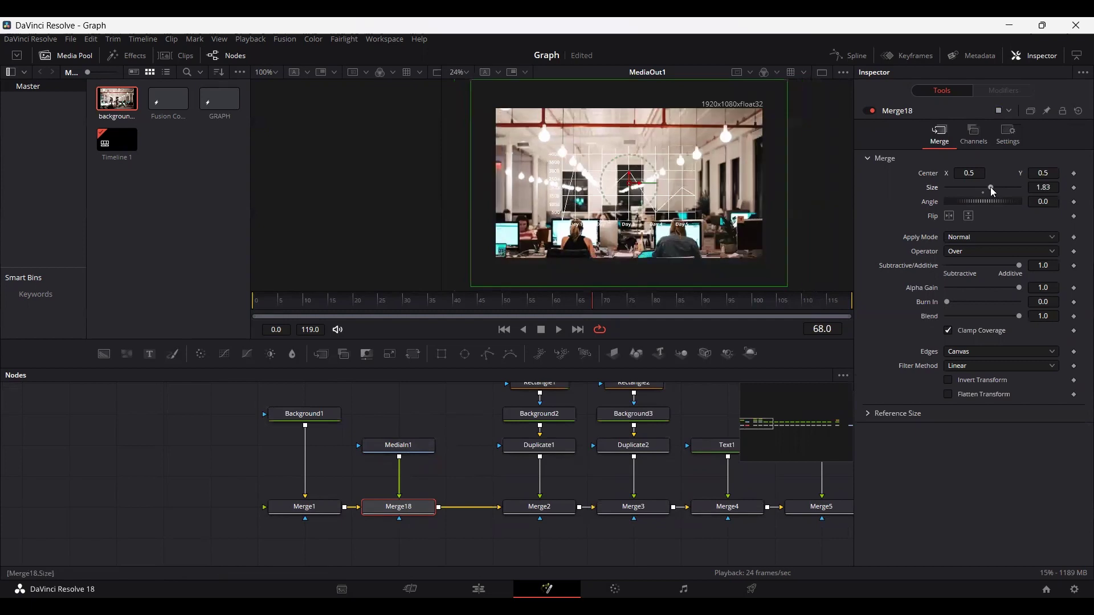
Align MediaIn1 with Background1 and insert a Blur node between MediaIn1 and Merge18.
left_click_drag(398, 445, 399, 413)
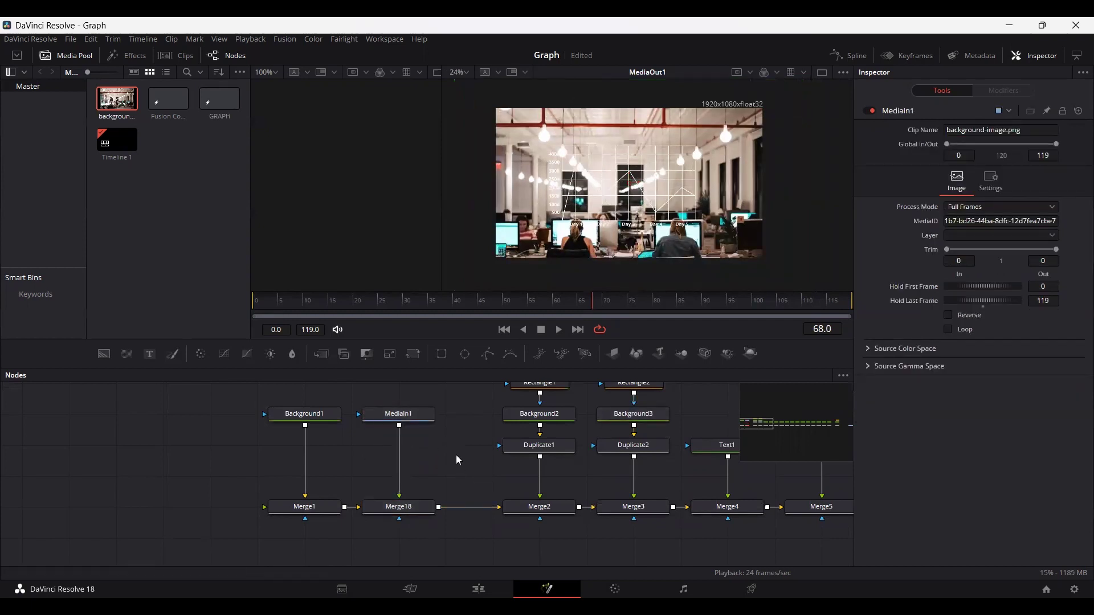
key("shift+space")
type("b")
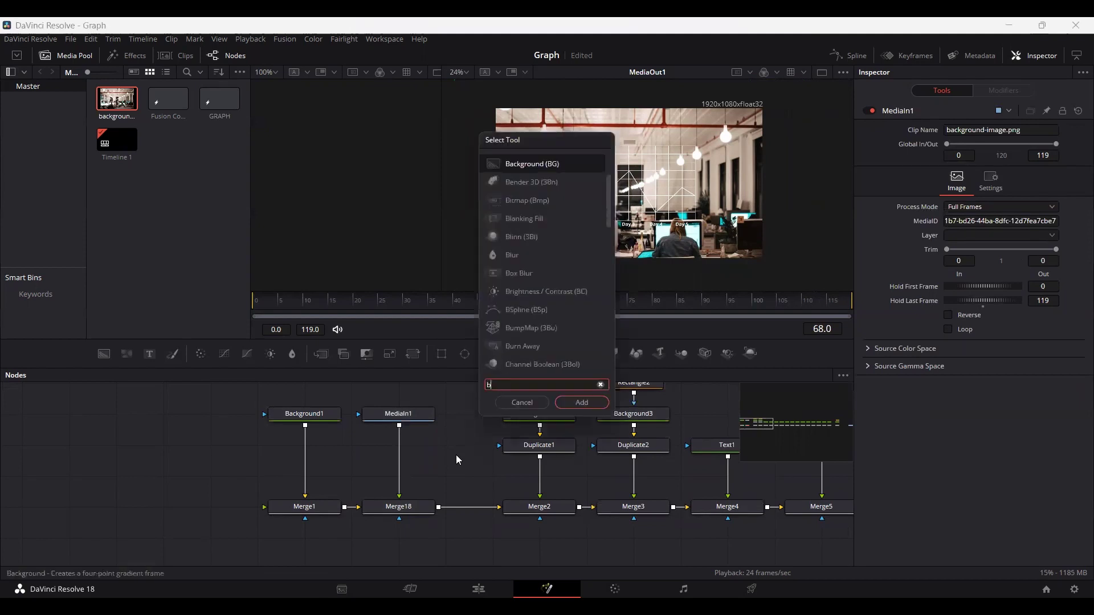
type("lur")
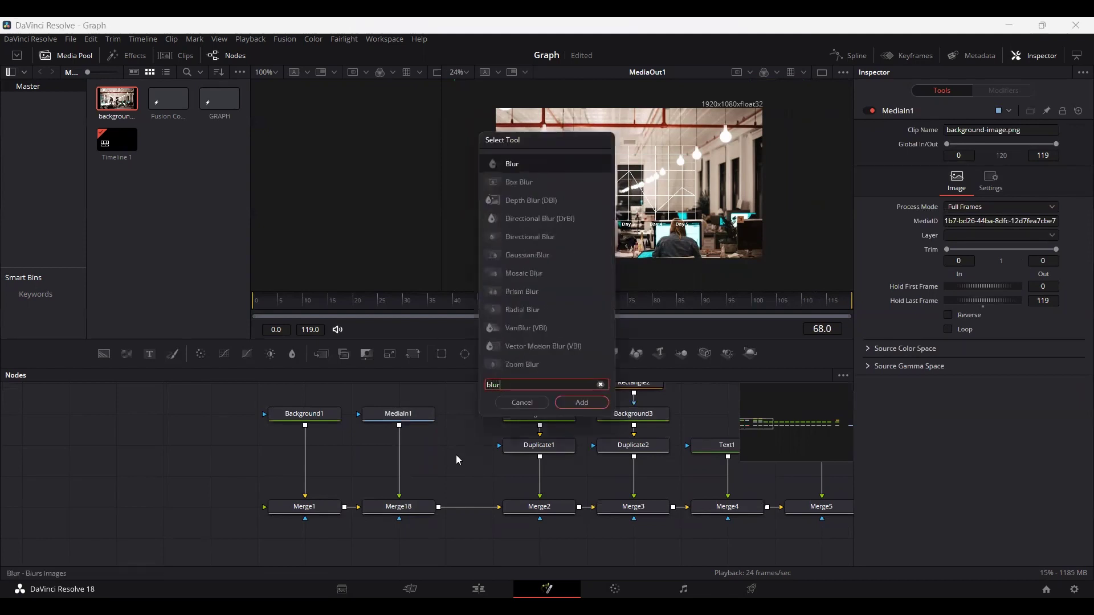
key("Return")
left_click_drag(447, 456, 426, 485)
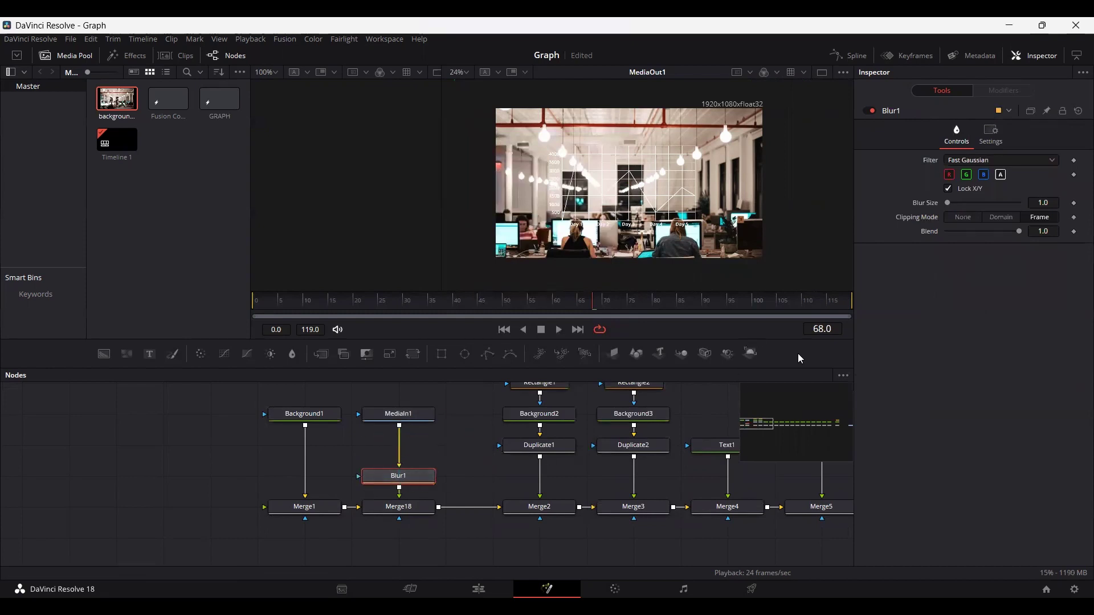
Set the background image's blur size to 65, try a lower blur of 22, and undo that reduction.
left_click(1051, 202)
type("65")
key("Tab")
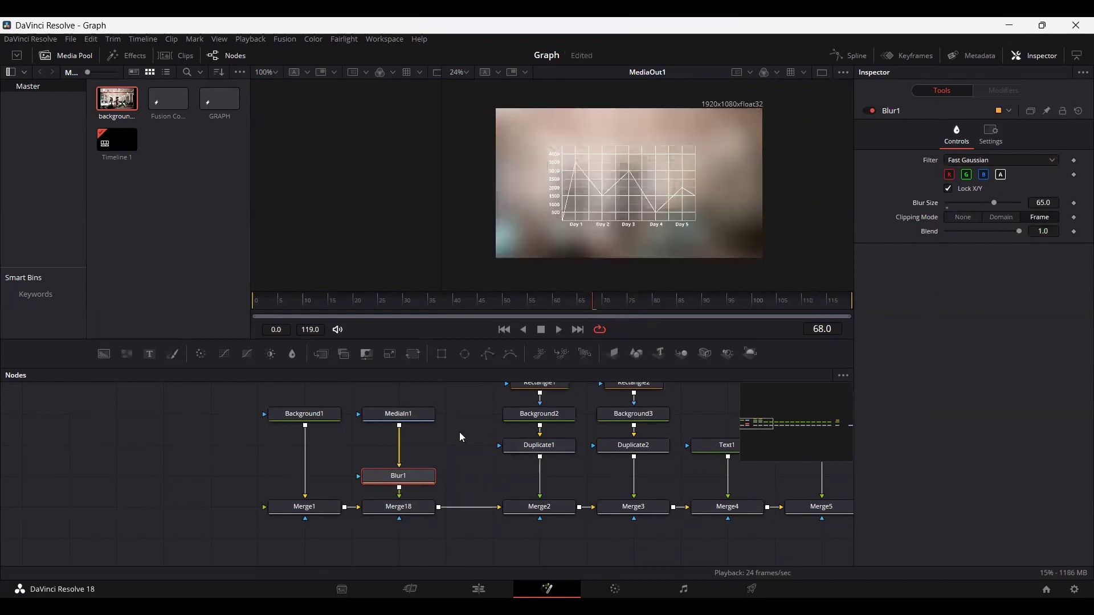
scroll(629, 190, "up", 2)
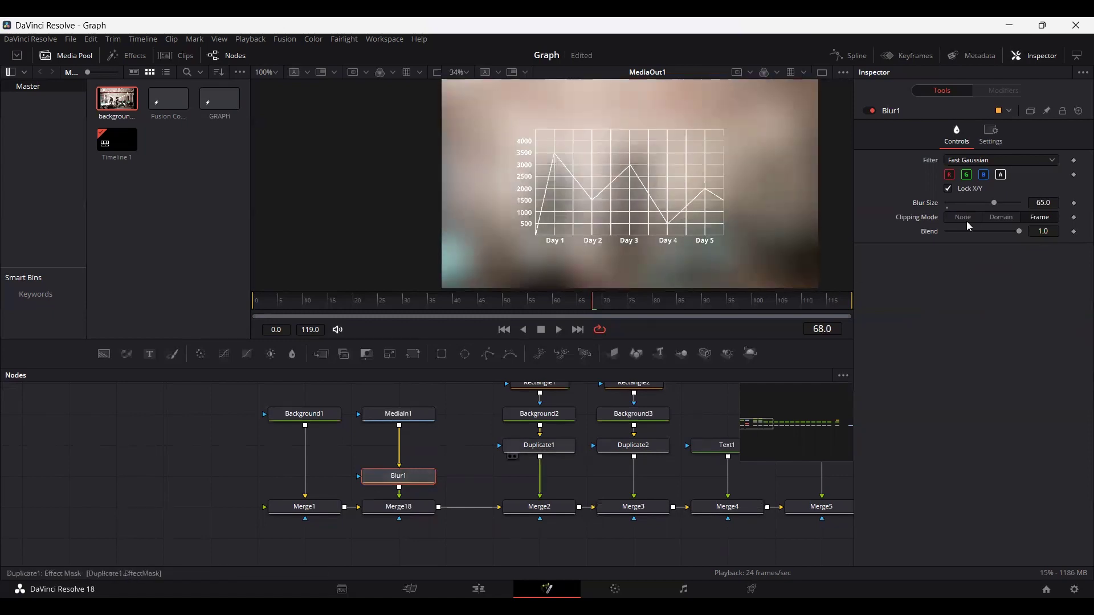
left_click_drag(993, 205, 964, 207)
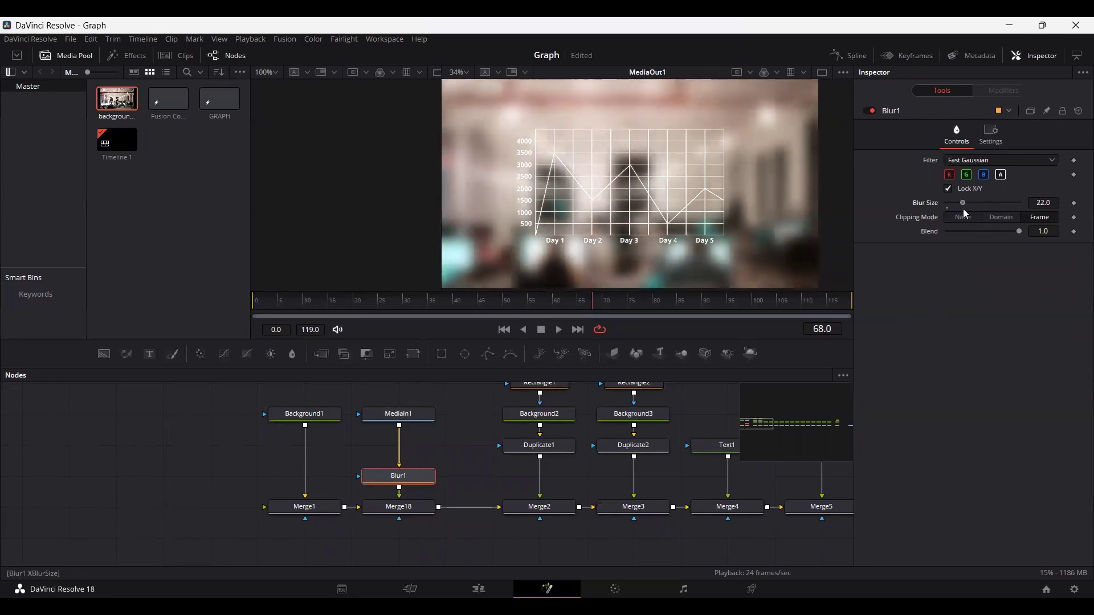
key("ctrl+z")
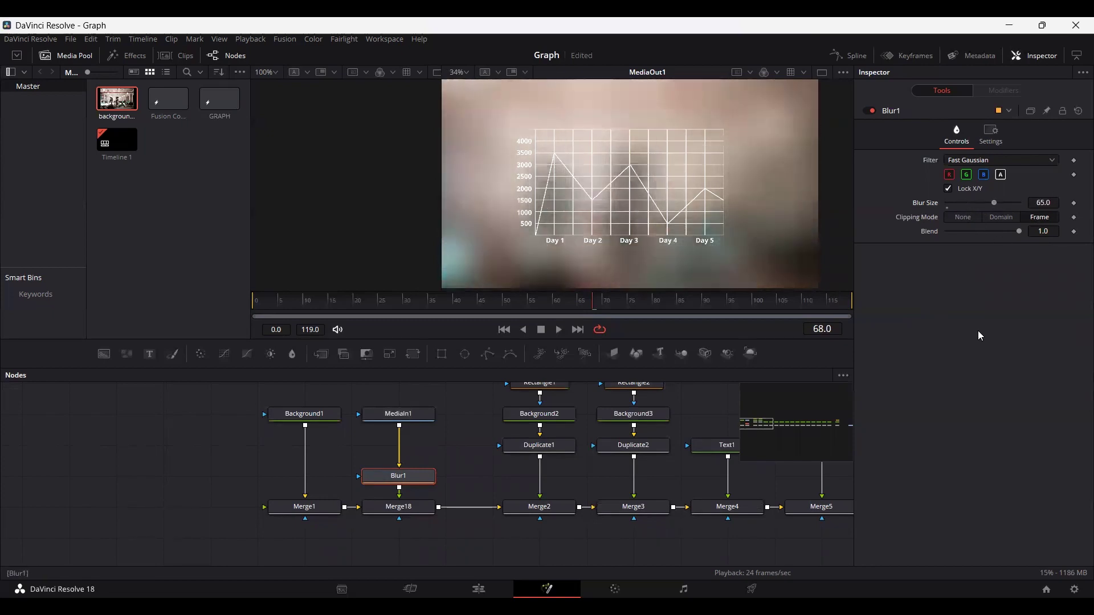
Add a Background node masked by a thin rectangle, merged after Merge17, to form a horizontal title line above the grid.
scroll(474, 440, "down", 3)
left_click_drag(674, 484, 228, 497)
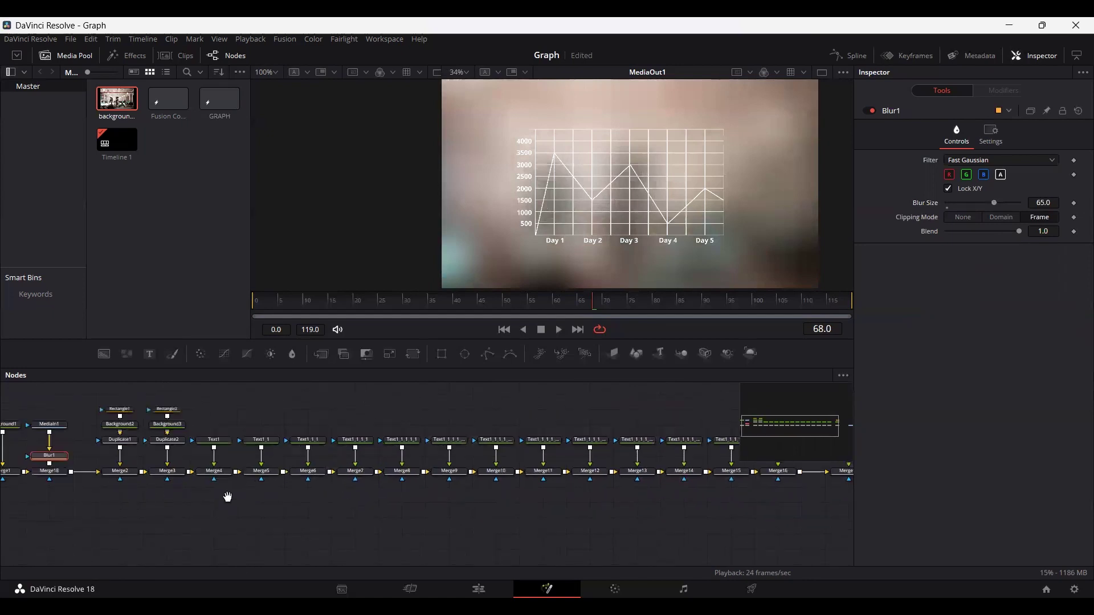
left_click_drag(688, 519, 362, 519)
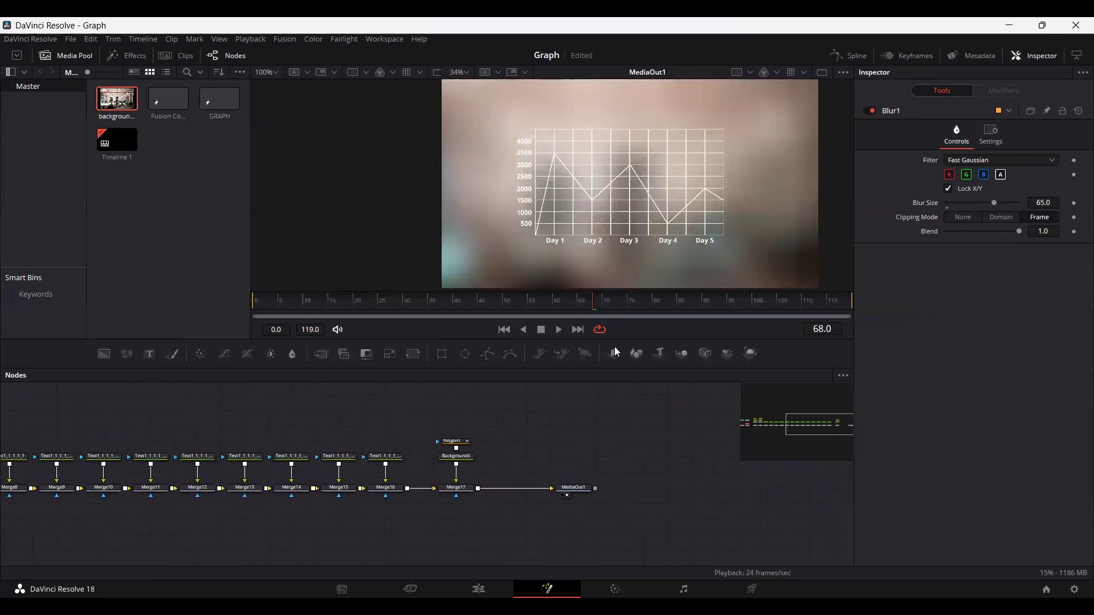
scroll(529, 437, "up", 4)
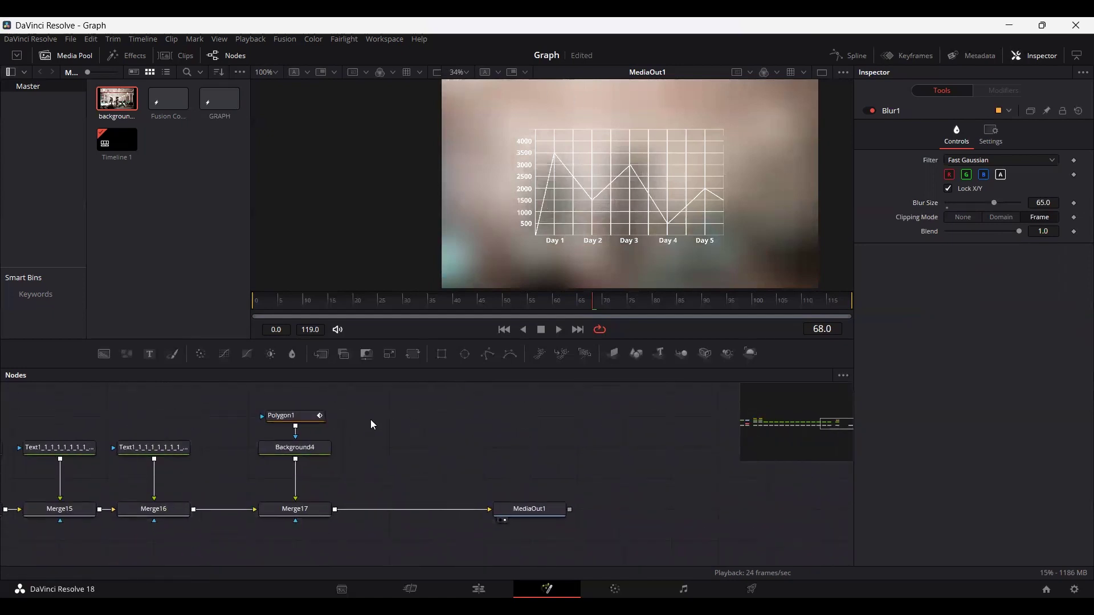
left_click_drag(104, 354, 425, 490)
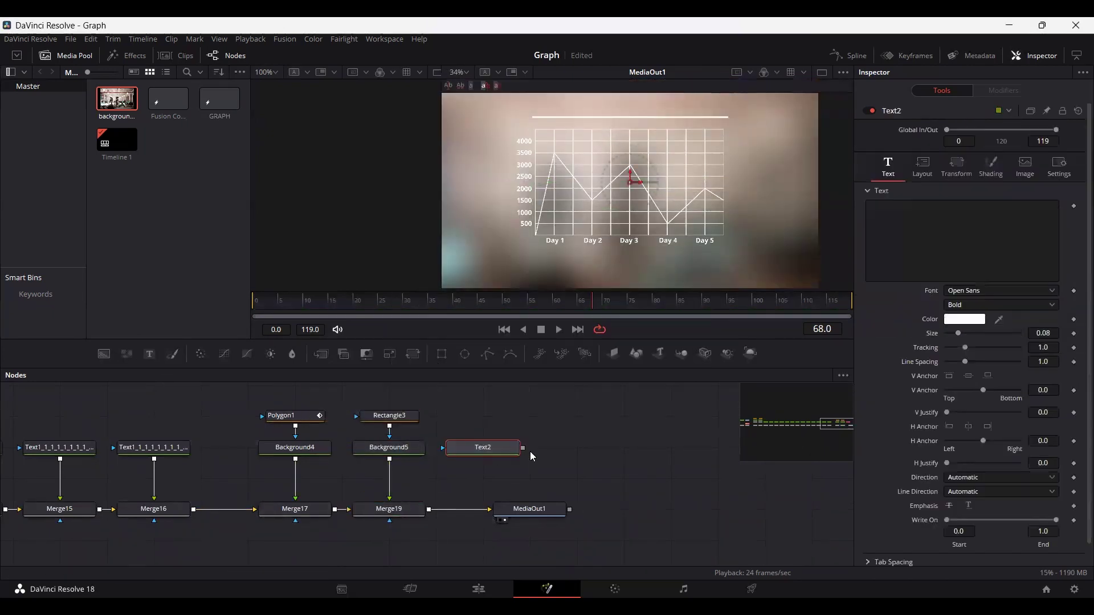
Enter the title INFOGRAPHICS in Text2, merge it in before MediaOut1, place it above the title line, and play the animation.
left_click(964, 215)
type("INFOGRAPHICS")
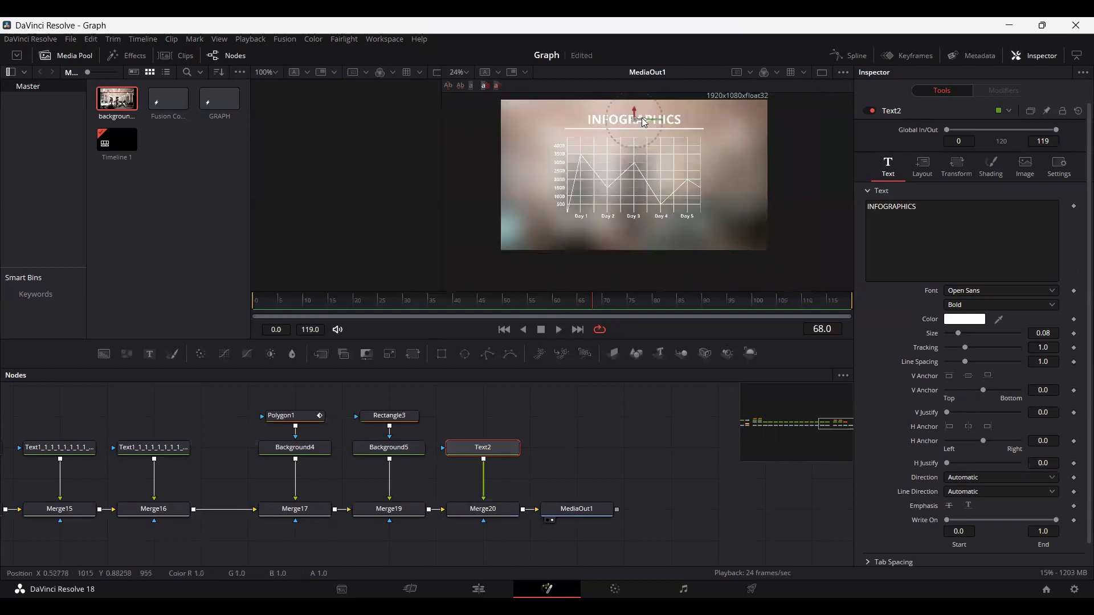
left_click(623, 438)
key("space")
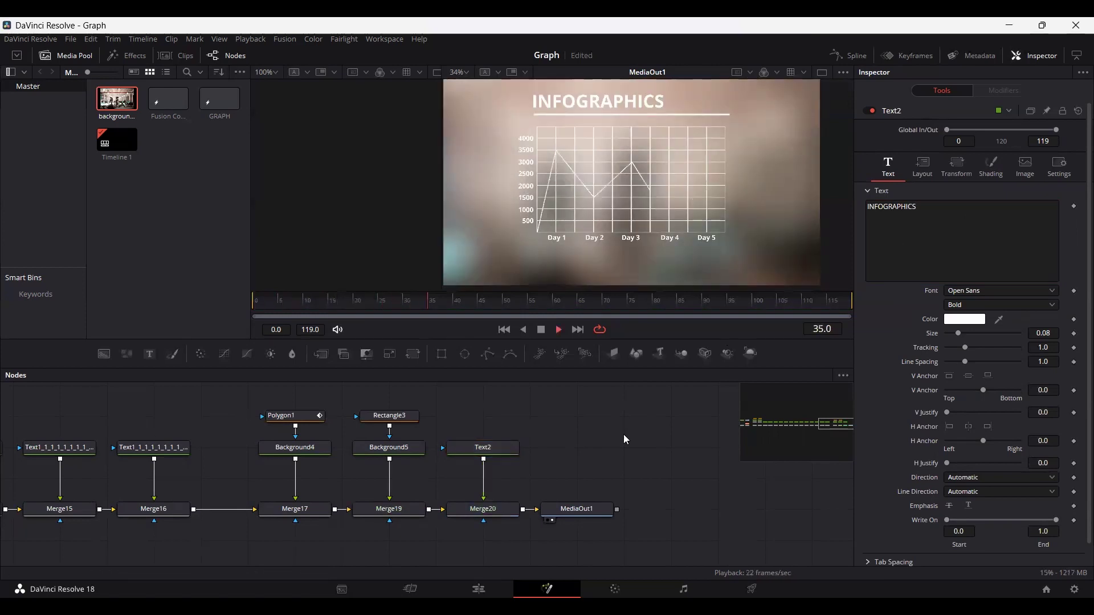
key("space")
Replace the polygon mask on Background4 with a new empty polygon and disconnect Background4 from Merge17.
left_click(312, 416)
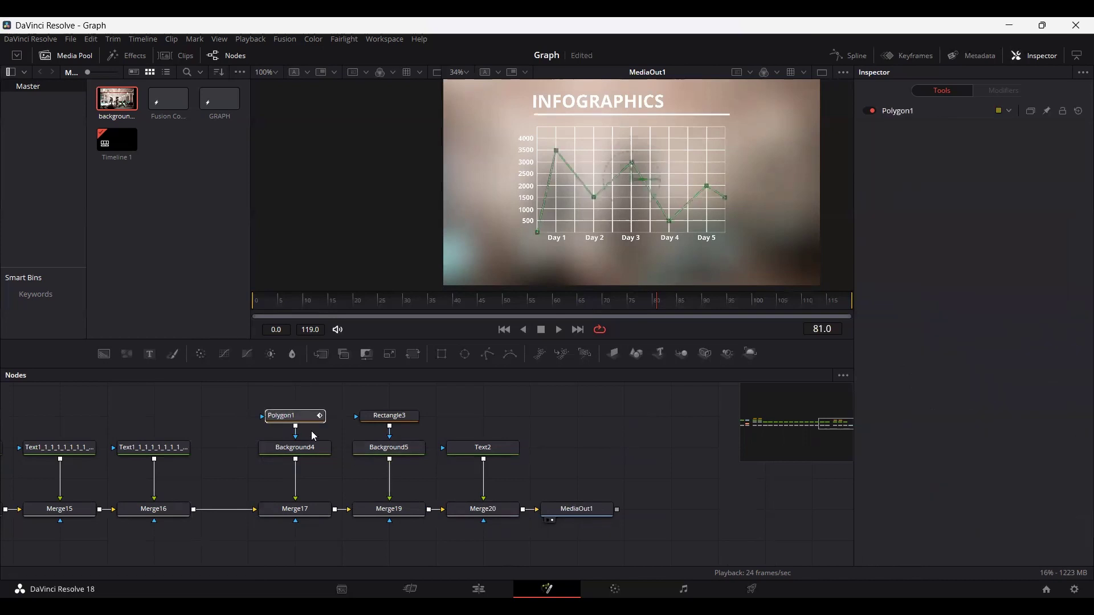
key("Delete")
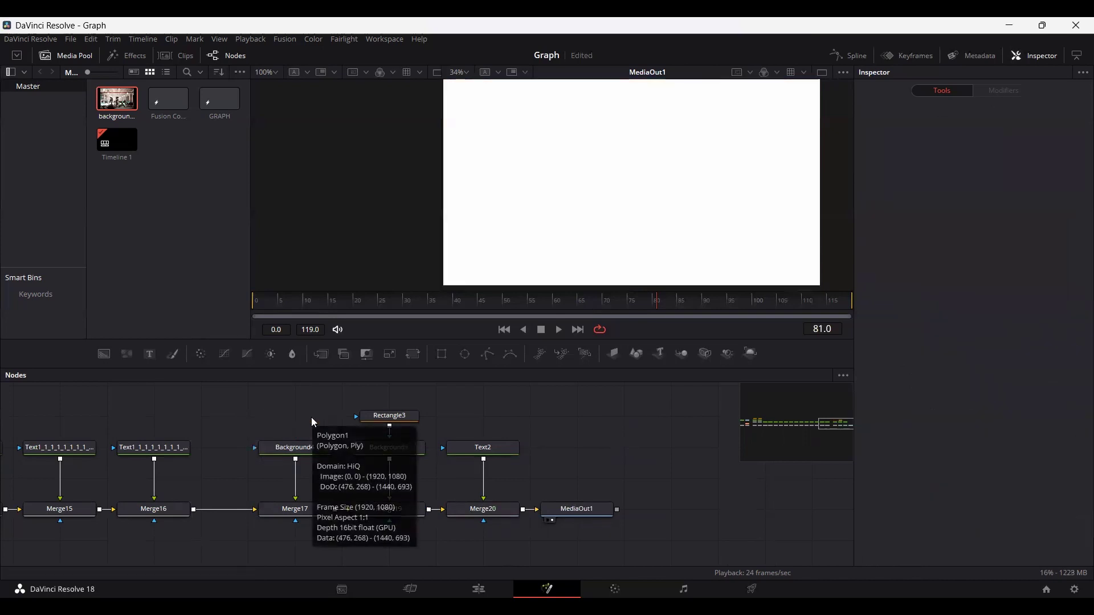
left_click_drag(487, 353, 282, 452)
left_click(296, 491)
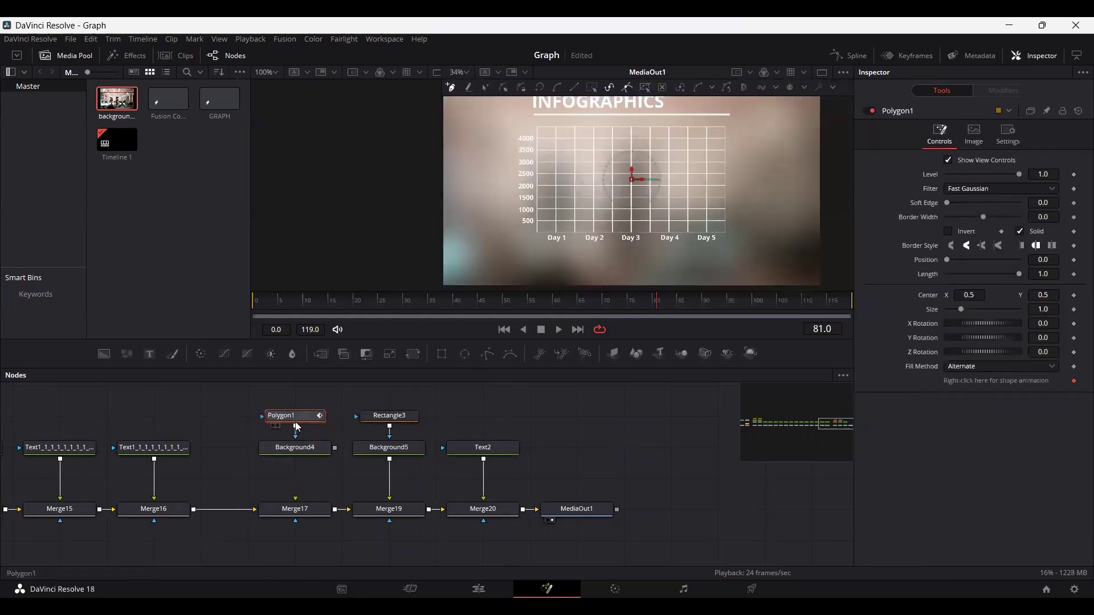
Start the new graph line at the grid's bottom-left corner and add a smooth point at Day 1, 3500.
scroll(545, 214, "up", 3)
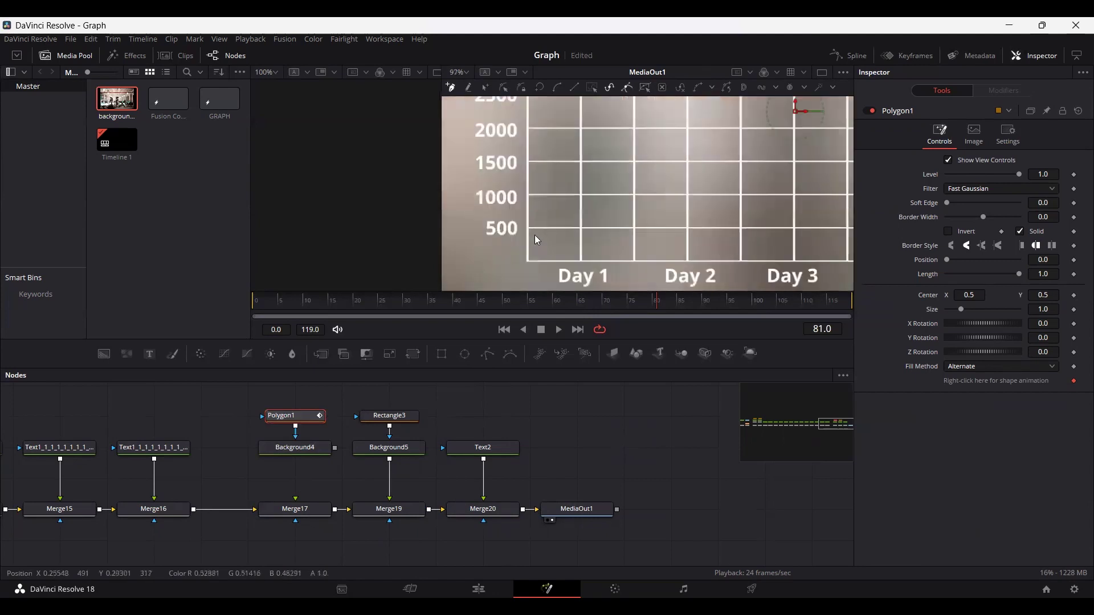
scroll(528, 261, "up", 3)
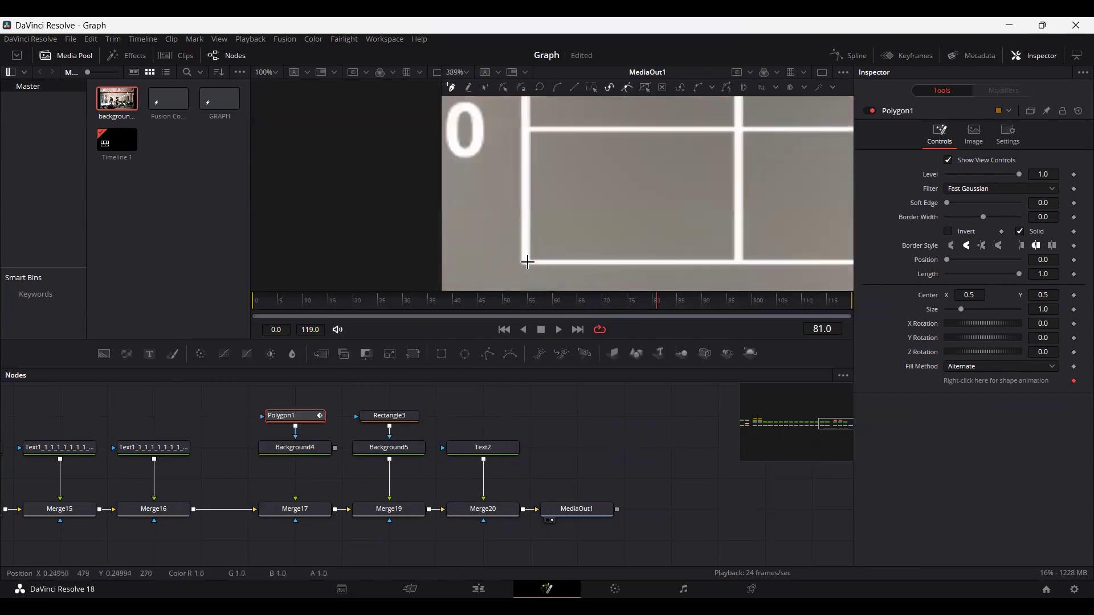
left_click(528, 261)
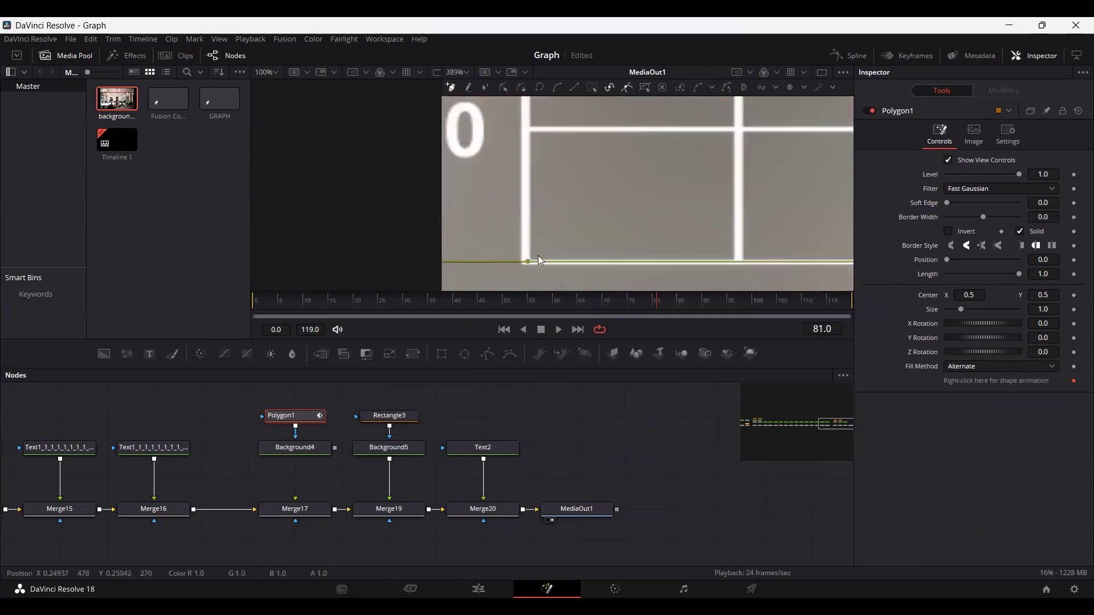
scroll(603, 205, "down", 4)
left_click_drag(612, 166, 560, 258)
scroll(559, 261, "up", 2)
scroll(566, 215, "up", 3)
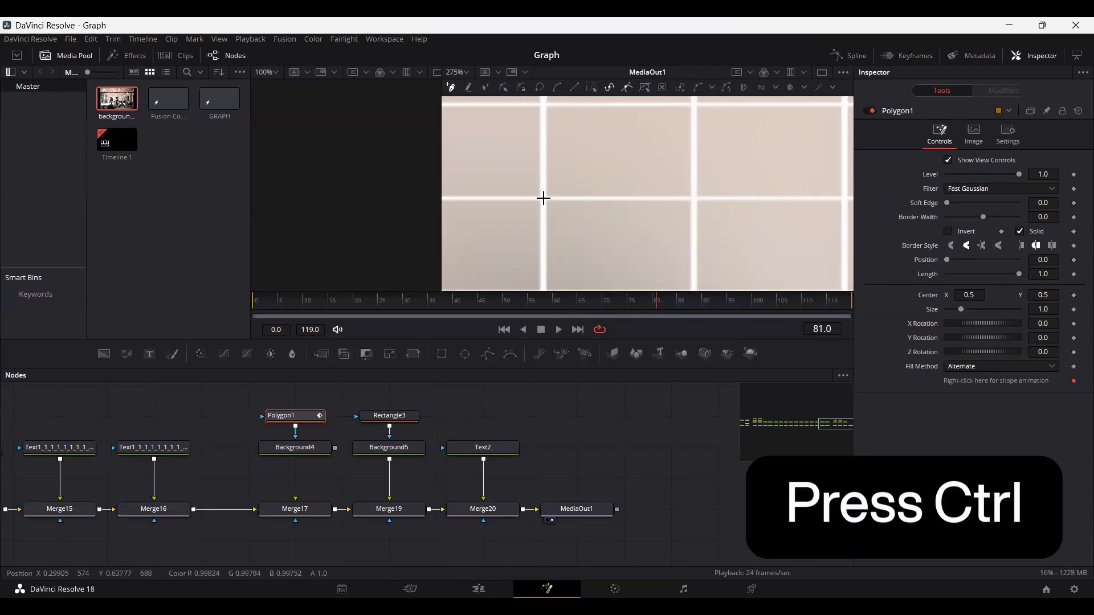
left_click(542, 198, "ctrl")
left_click_drag(545, 198, 542, 139)
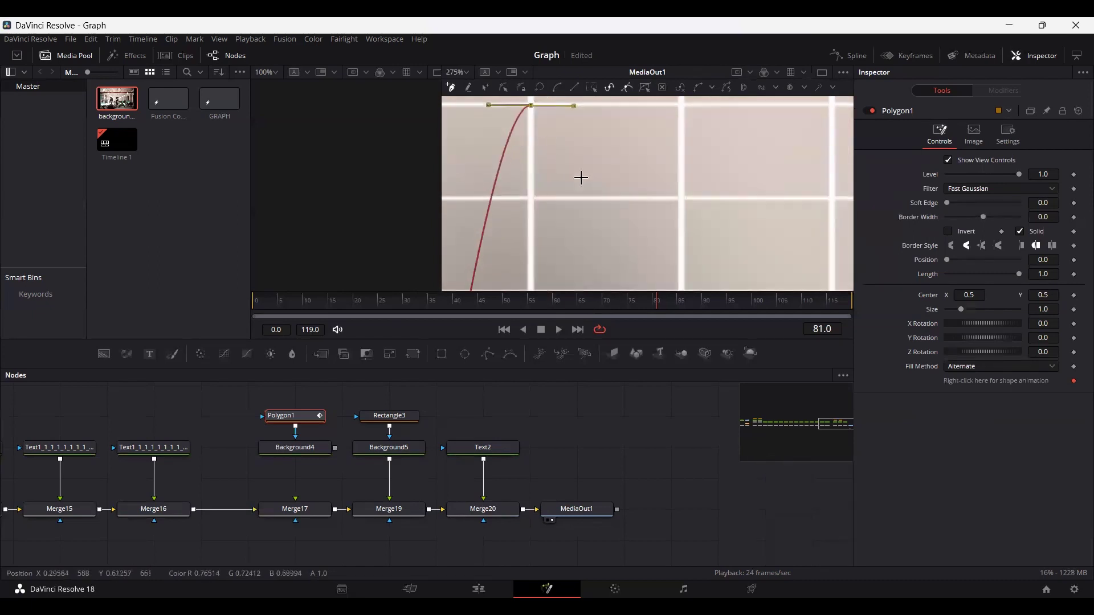
Extend the graph line with a smooth curve point at Day 2, 2000.
left_click_drag(649, 248, 588, 205)
scroll(590, 212, "down", 2)
scroll(589, 206, "down", 1)
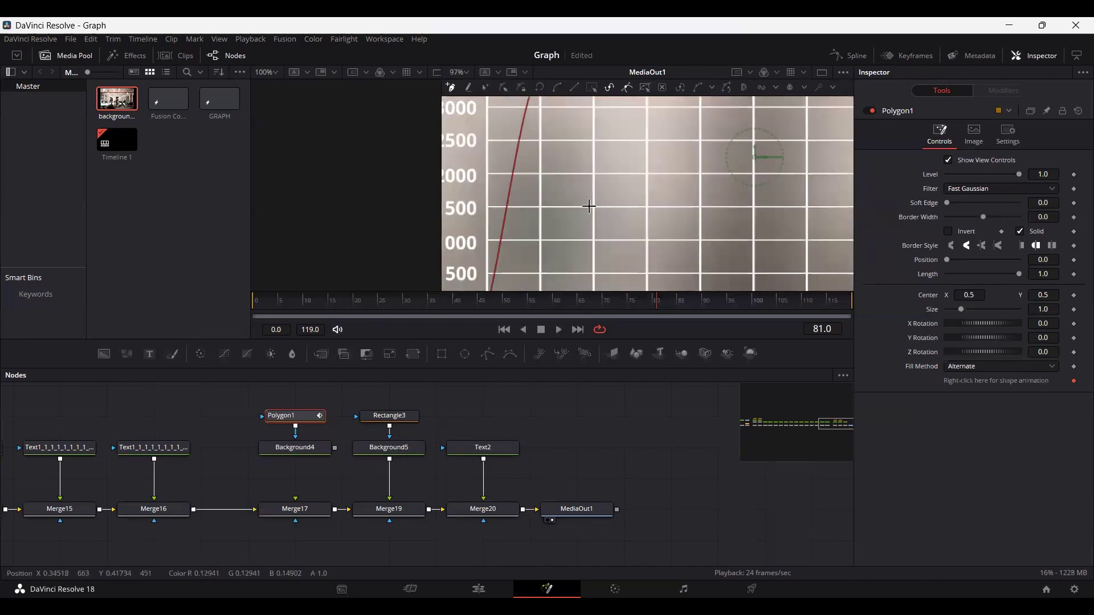
scroll(588, 181, "up", 2)
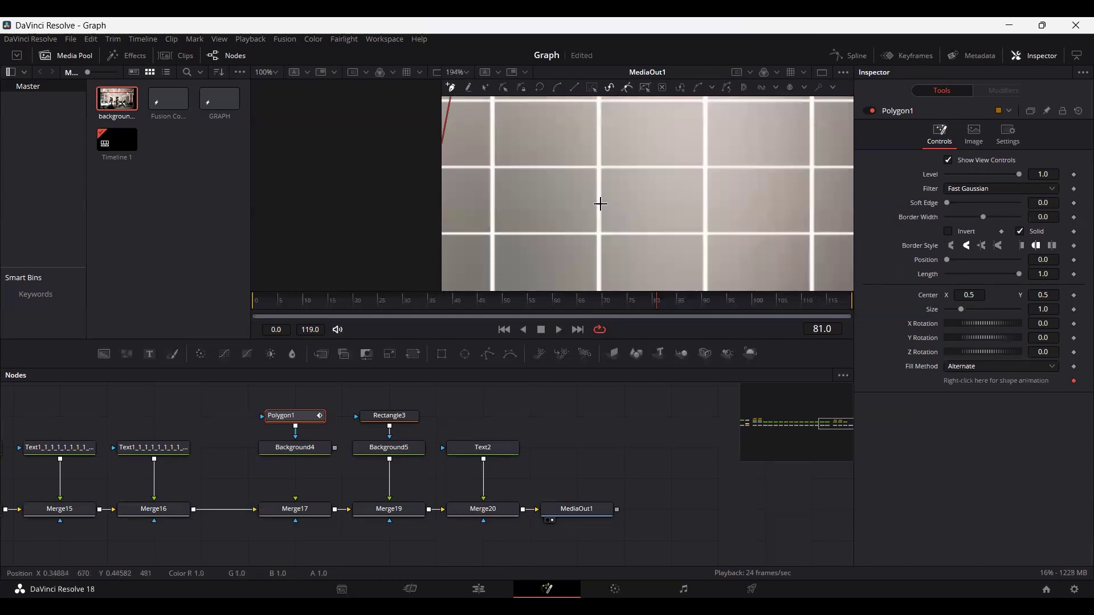
scroll(601, 183, "down", 4)
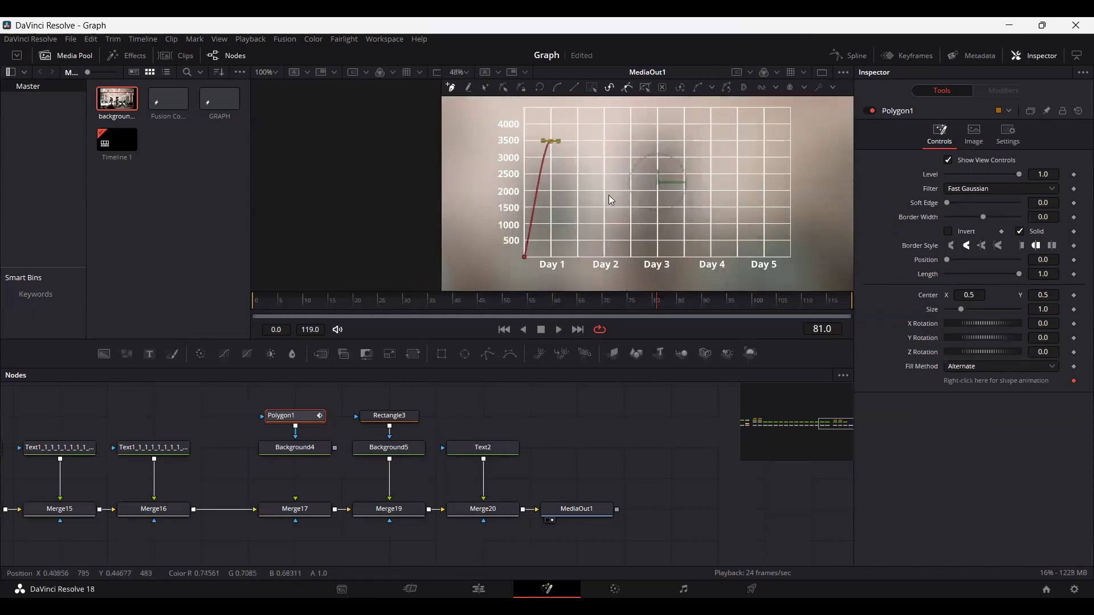
scroll(608, 194, "up", 4)
scroll(592, 181, "up", 4)
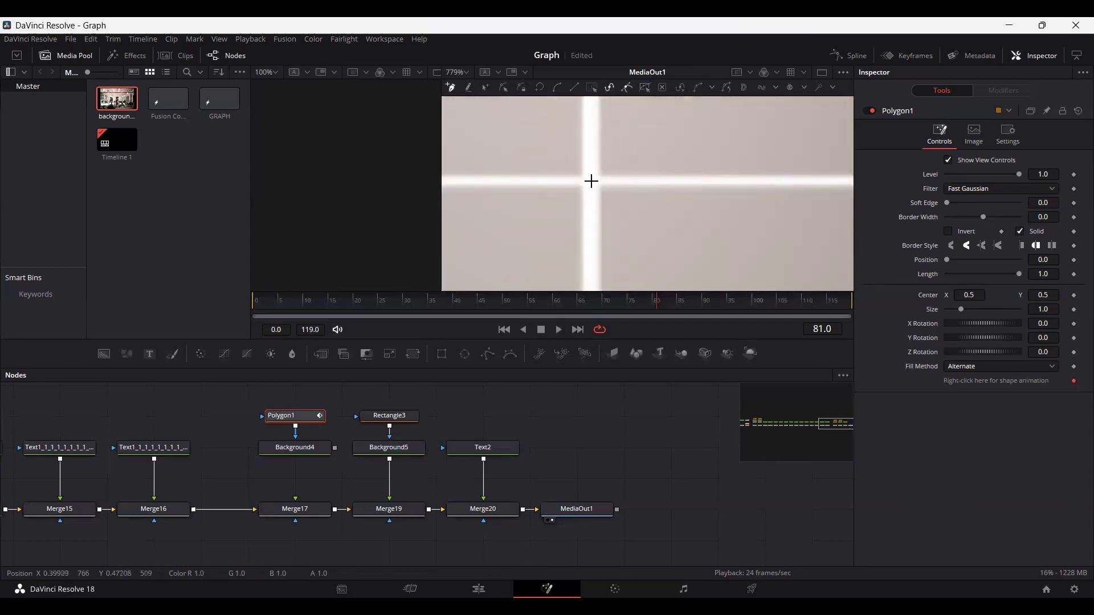
left_click_drag(591, 181, 660, 183)
scroll(659, 187, "down", 7)
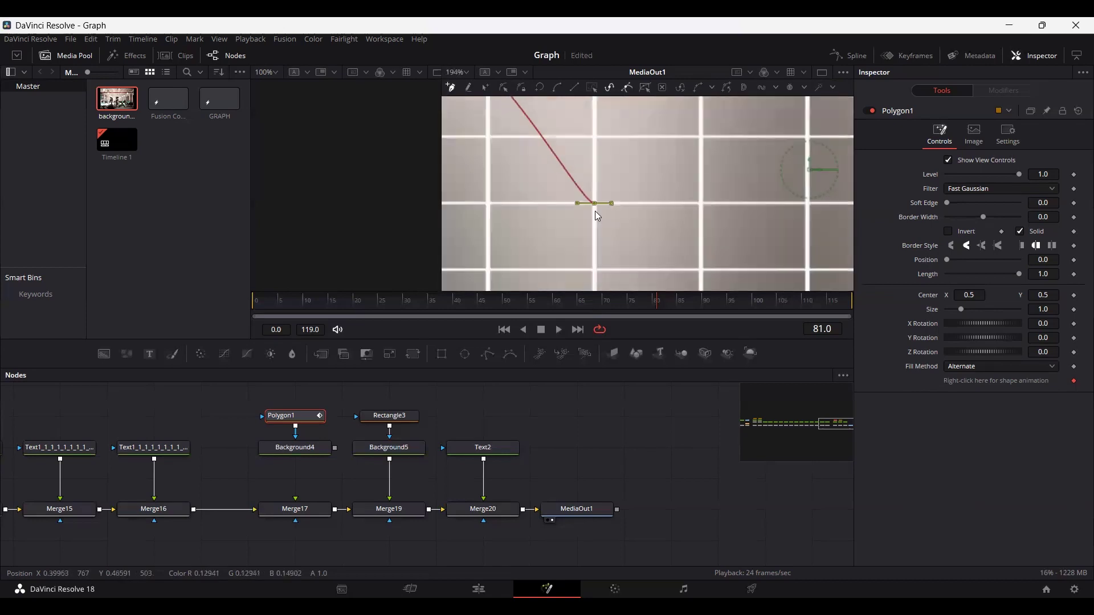
Continue the curve through Day 3 at 3000, Day 4 at 1000 and Day 5 at 2000, ending on the grid's right edge at 1000.
left_click_drag(668, 143, 590, 184)
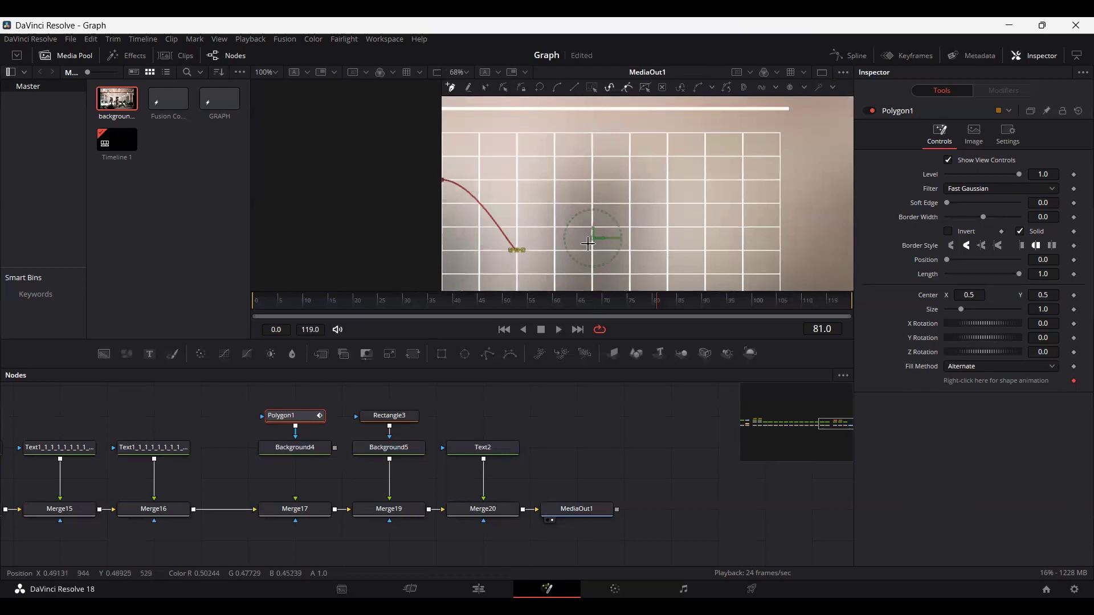
scroll(589, 183, "up", 3)
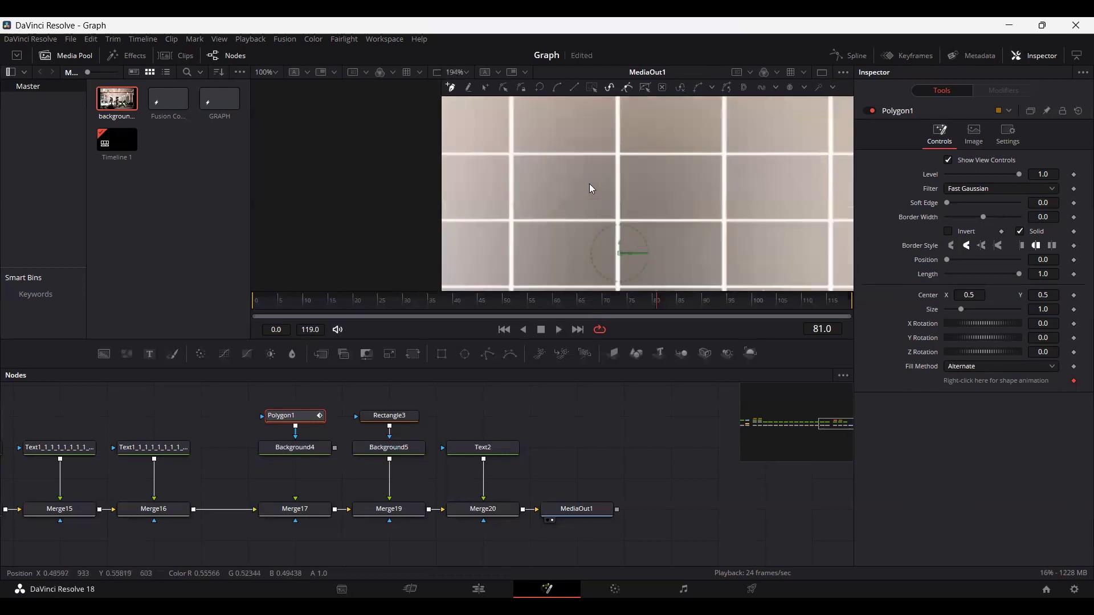
left_click_drag(618, 152, 664, 152)
scroll(665, 151, "down", 3)
left_click_drag(734, 233, 625, 176)
scroll(622, 181, "up", 3)
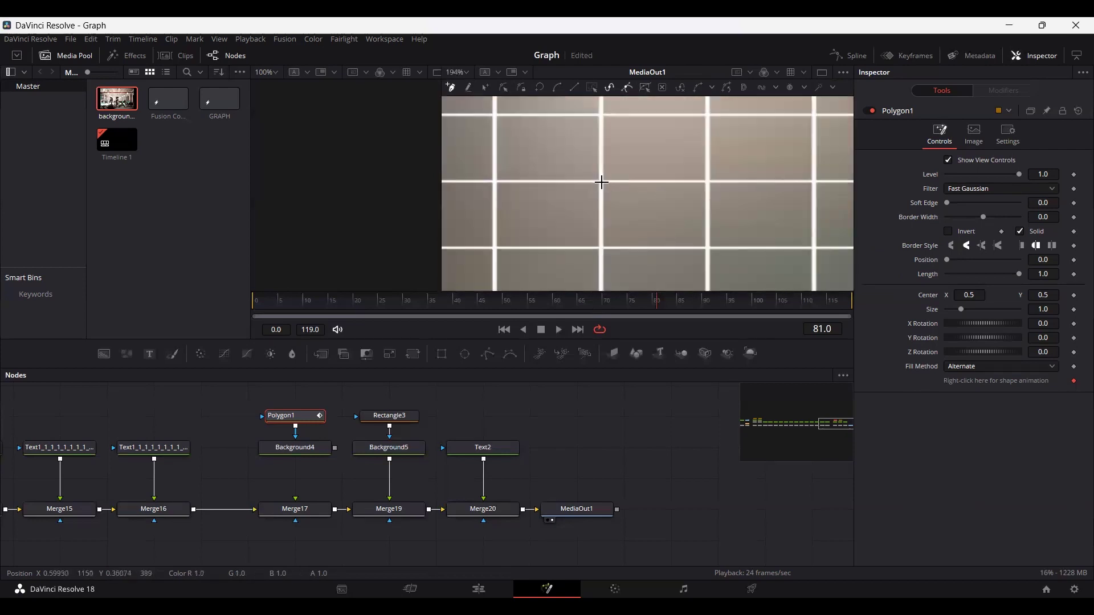
scroll(639, 222, "down", 3)
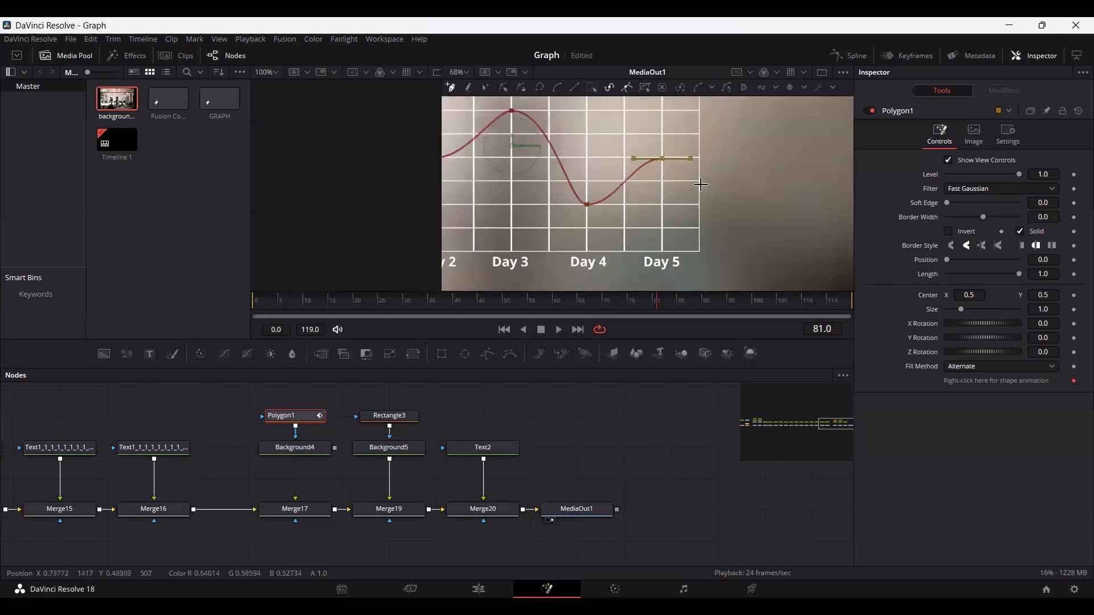
Reconnect Background4 to Merge17 and make Polygon1 an unfilled line with a border width of 0.002.
left_click(330, 456)
left_click_drag(335, 448, 324, 513)
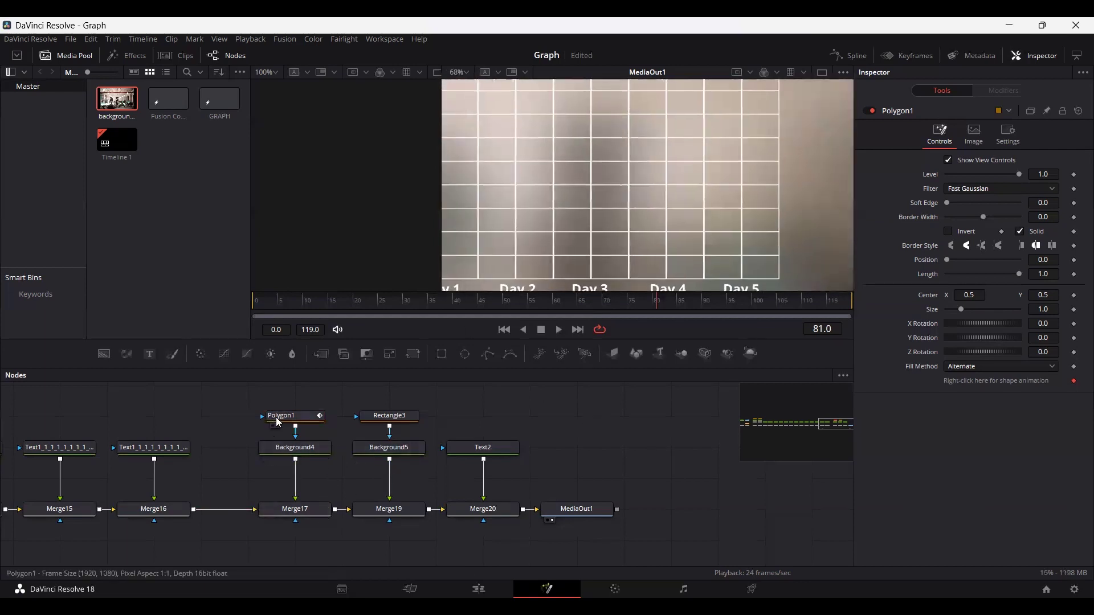
left_click(279, 420)
left_click(1020, 232)
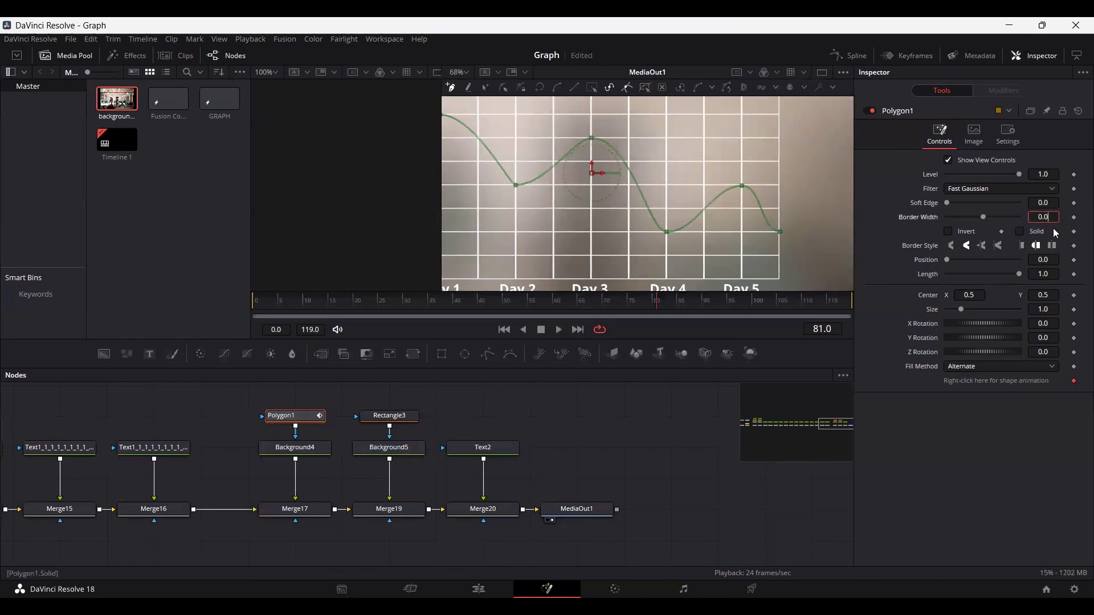
type("02")
key("Return")
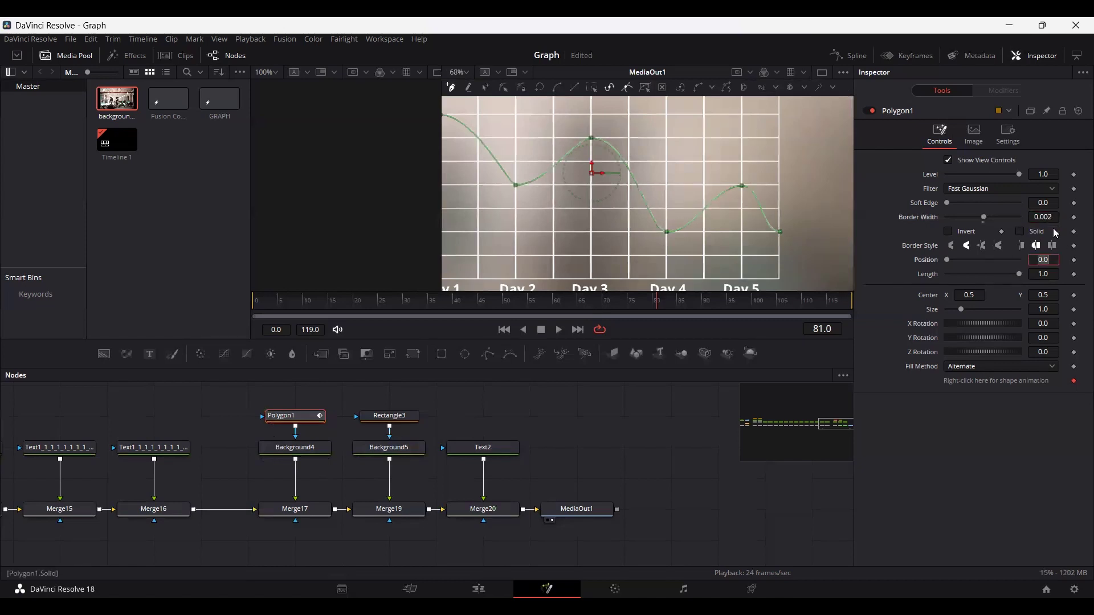
left_click(610, 447)
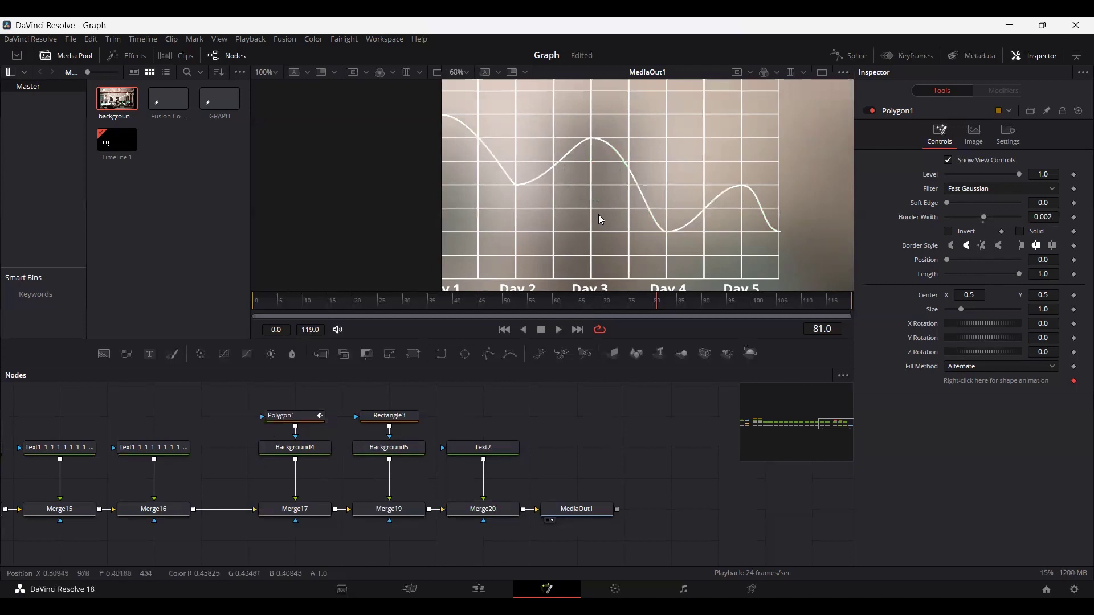
Lengthen the left curve handle of Polygon1's point at Day 1, 3500 to round the first peak.
scroll(598, 214, "down", 2)
left_click_drag(566, 217, 620, 230)
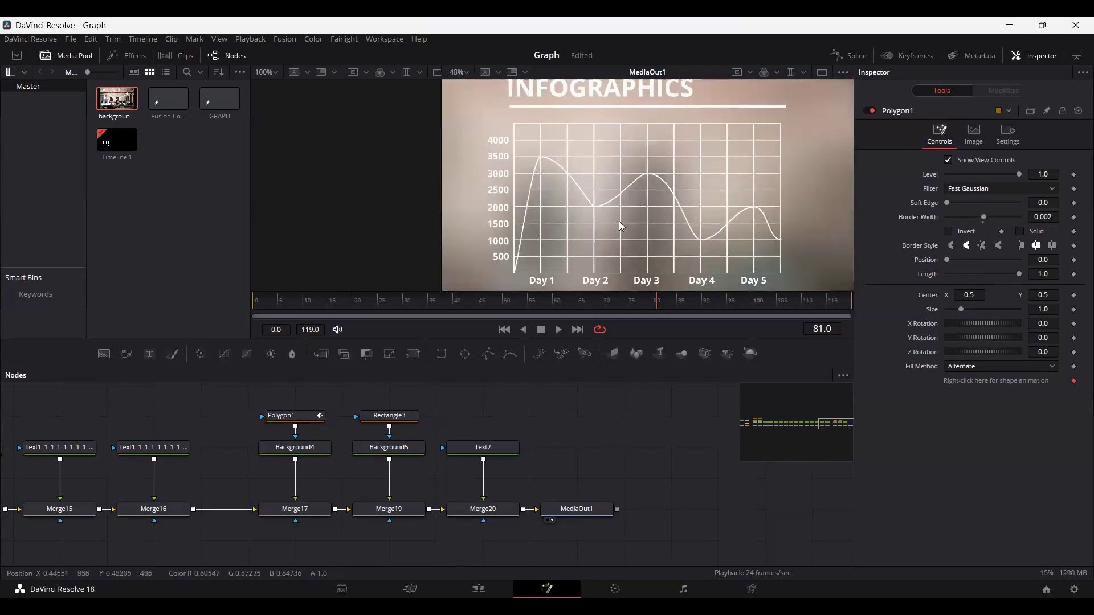
scroll(522, 149, "up", 8)
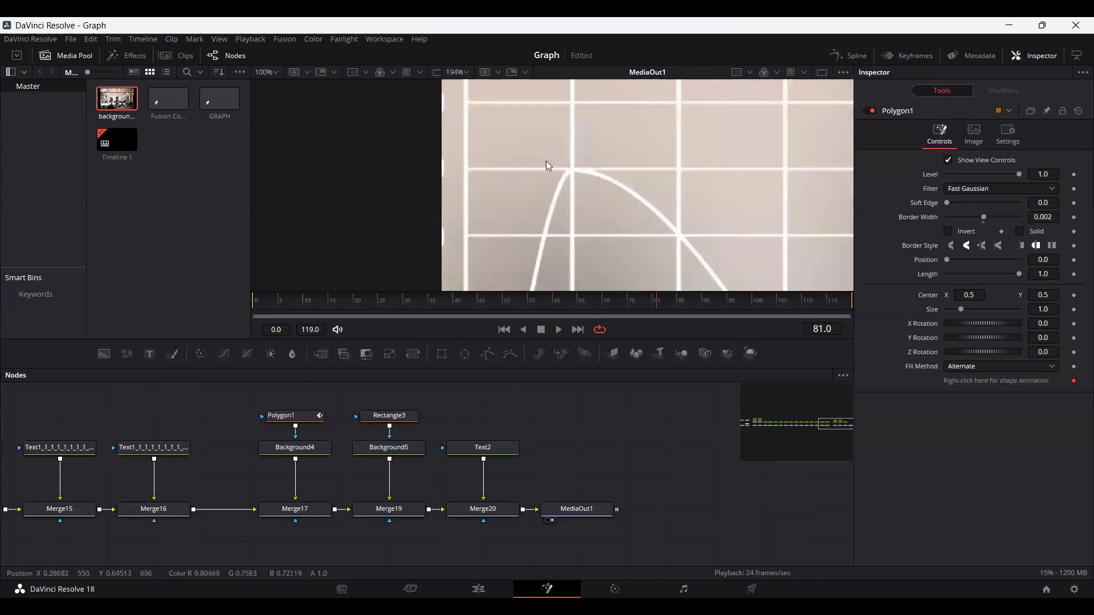
left_click(295, 416)
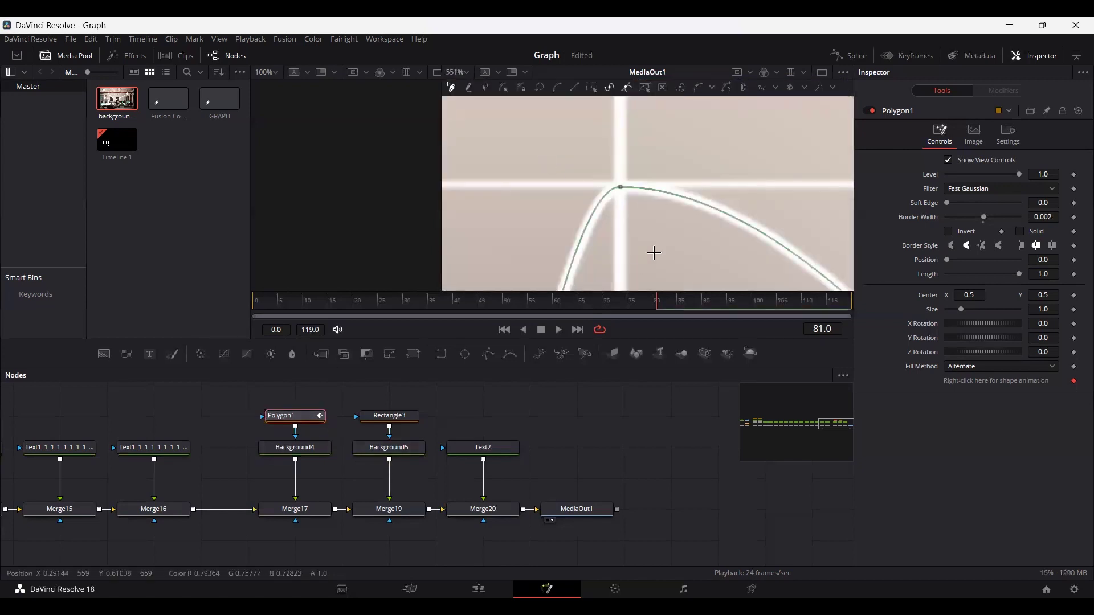
left_click(613, 189)
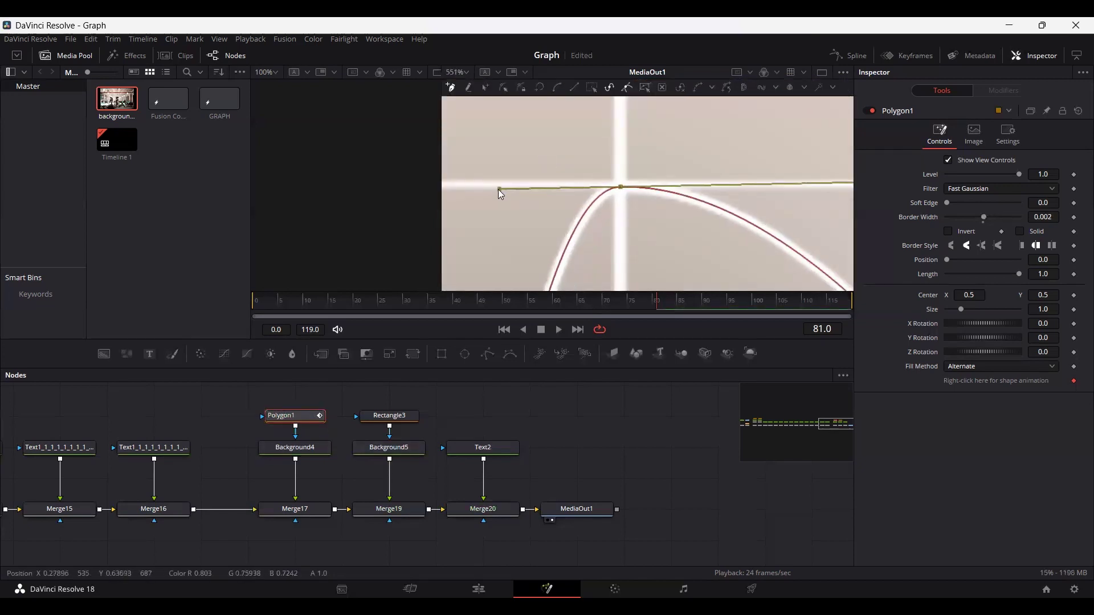
scroll(550, 211, "down", 2)
Adjust the curve handles at the Day 2 and Day 3 points so the graph line bends smoothly.
scroll(547, 212, "down", 2)
mouse_move(531, 206)
left_mouse_down()
mouse_move(490, 205)
mouse_move(532, 206)
mouse_move(512, 205)
left_mouse_up()
left_click_drag(633, 207, 512, 196)
scroll(618, 200, "down", 1)
scroll(632, 221, "up", 2)
left_click(627, 195)
scroll(656, 240, "down", 1)
left_click_drag(670, 238, 498, 267)
left_click_drag(637, 158, 636, 207)
Refine the curve handles at the Day 4 and Day 5 points to smooth the graph line, and deselect Polygon1.
scroll(617, 204, "up", 3)
left_click(626, 209)
left_click_drag(546, 209, 495, 203)
scroll(633, 197, "down", 4)
scroll(710, 235, "up", 3)
left_click(597, 204)
scroll(513, 199, "down", 3)
scroll(647, 128, "up", 4)
left_click(665, 156)
left_click_drag(779, 157, 806, 156)
scroll(607, 227, "down", 6)
left_click(602, 438)
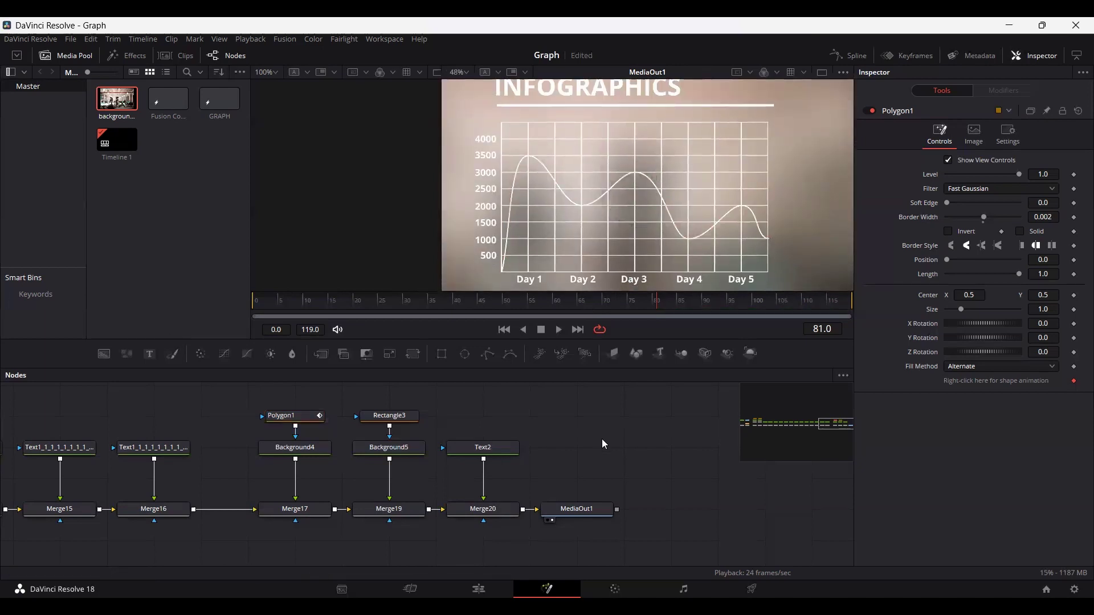
Keyframe Polygon1's Length at 1.0 on frame 50 and 0.0 on frame 0, and play back the line animation.
left_click(502, 308)
left_click(297, 417)
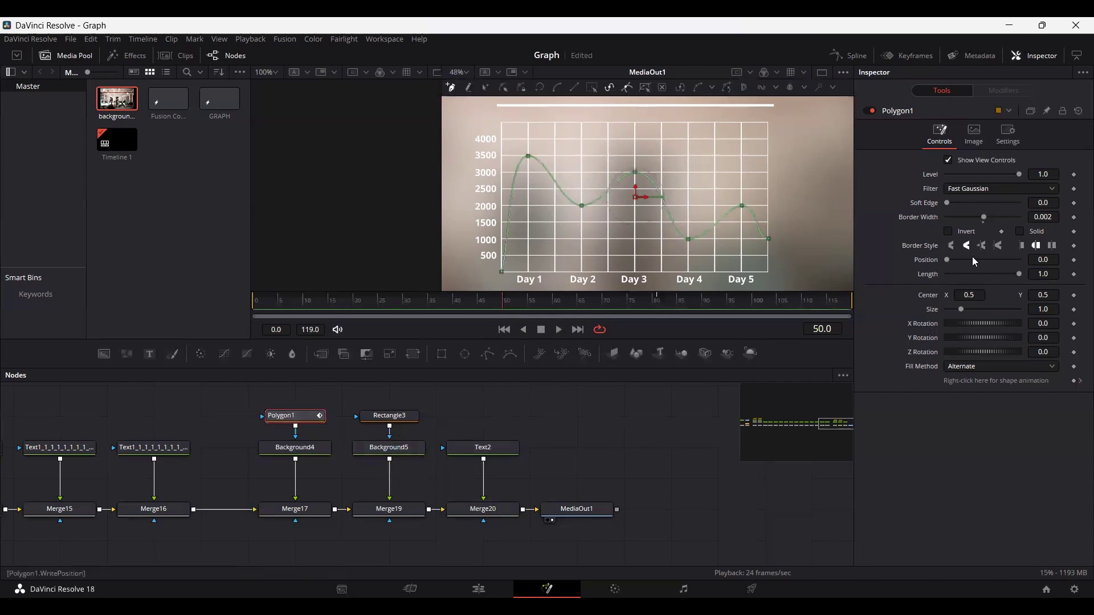
left_click(1074, 275)
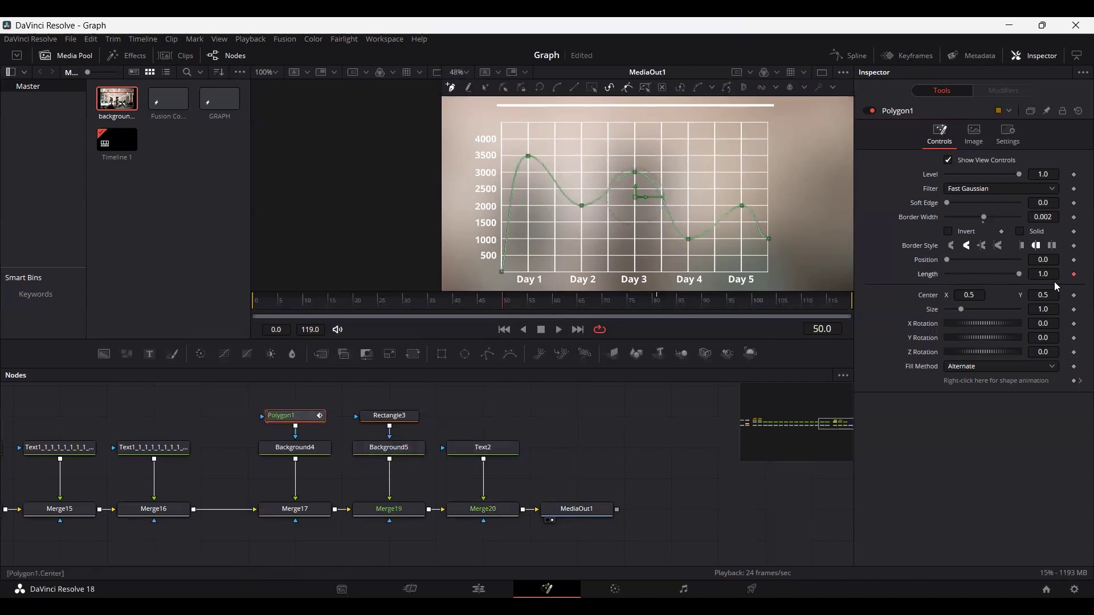
left_click_drag(319, 303, 214, 299)
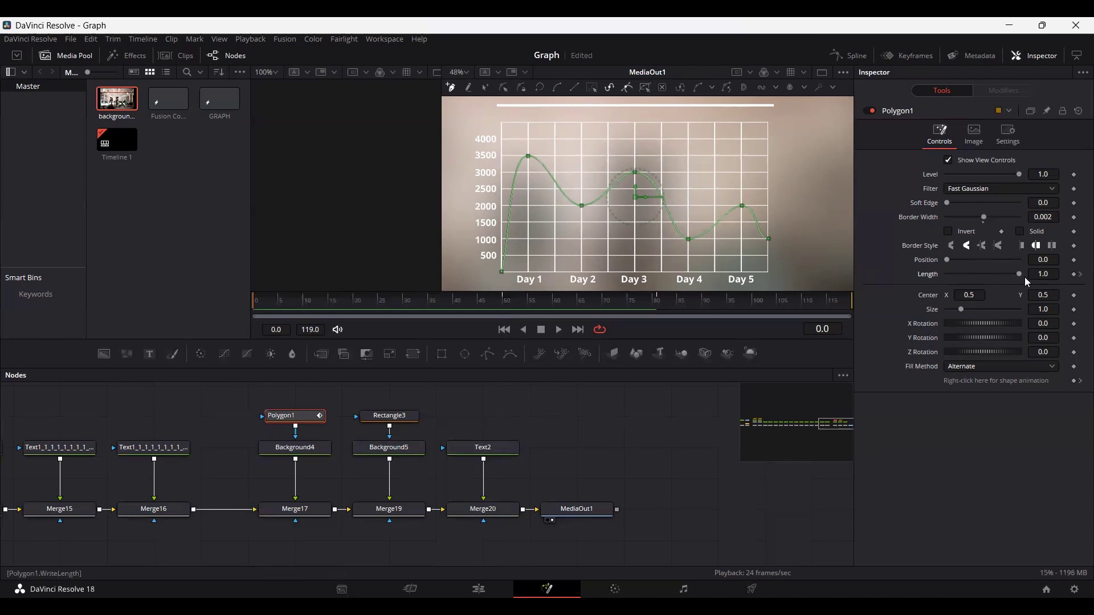
left_click_drag(1017, 272, 922, 275)
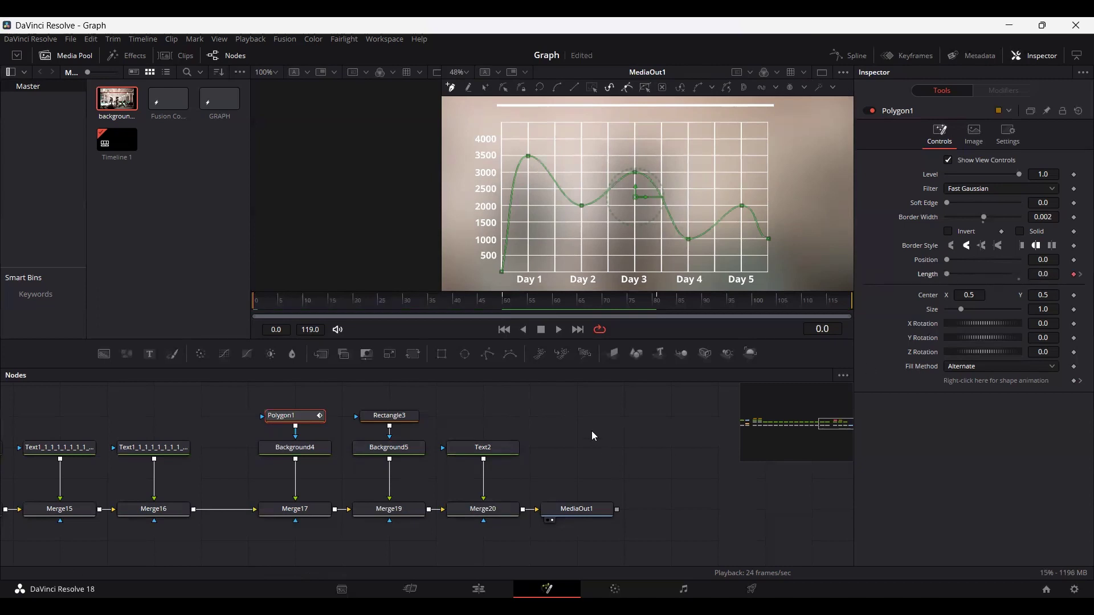
key("space")
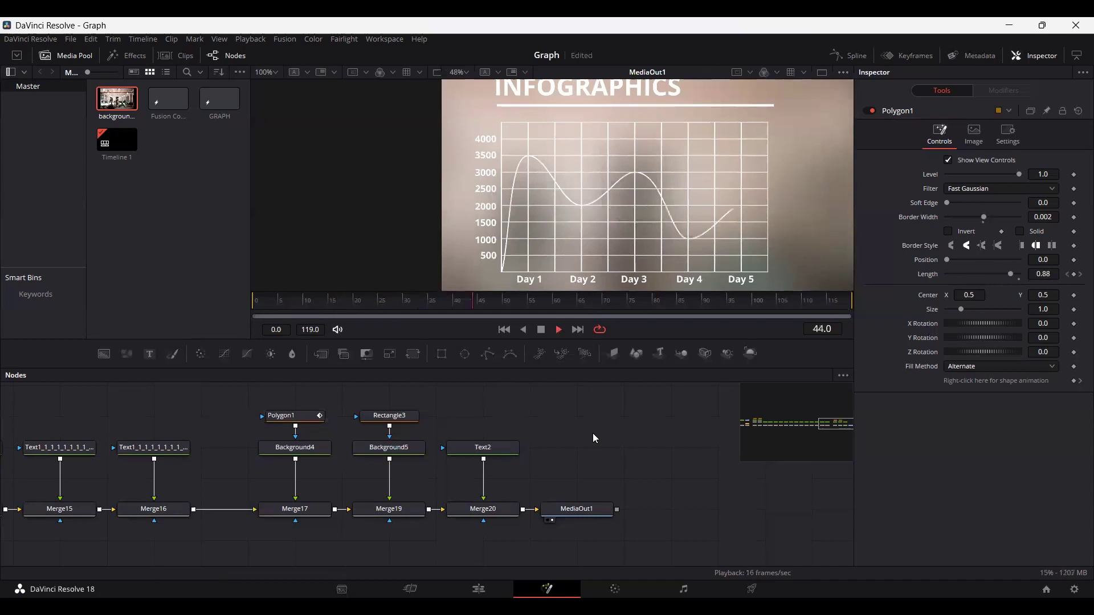
key("space")
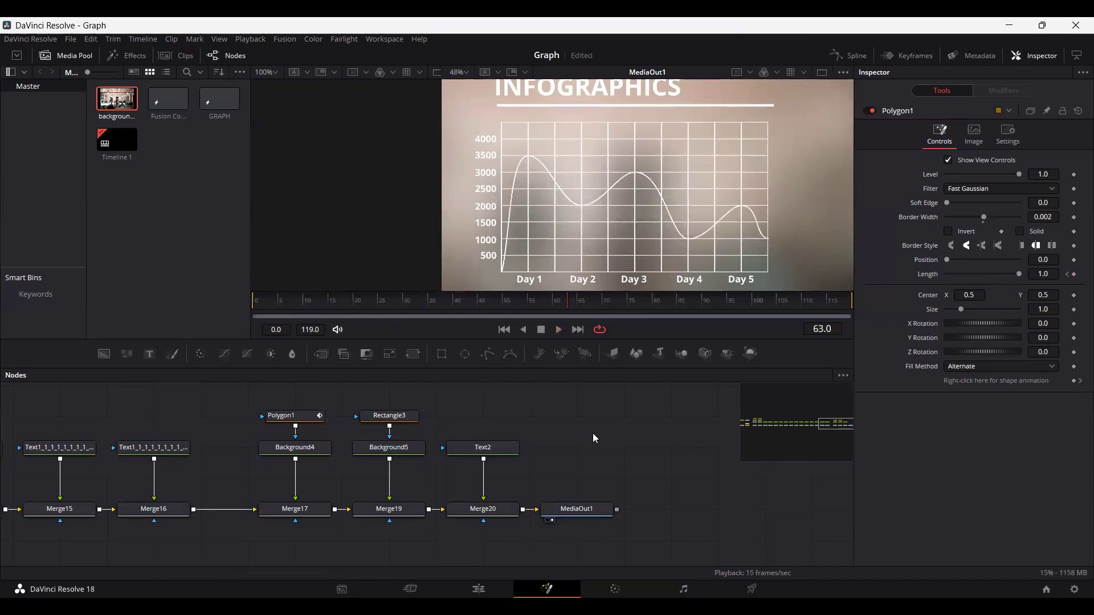